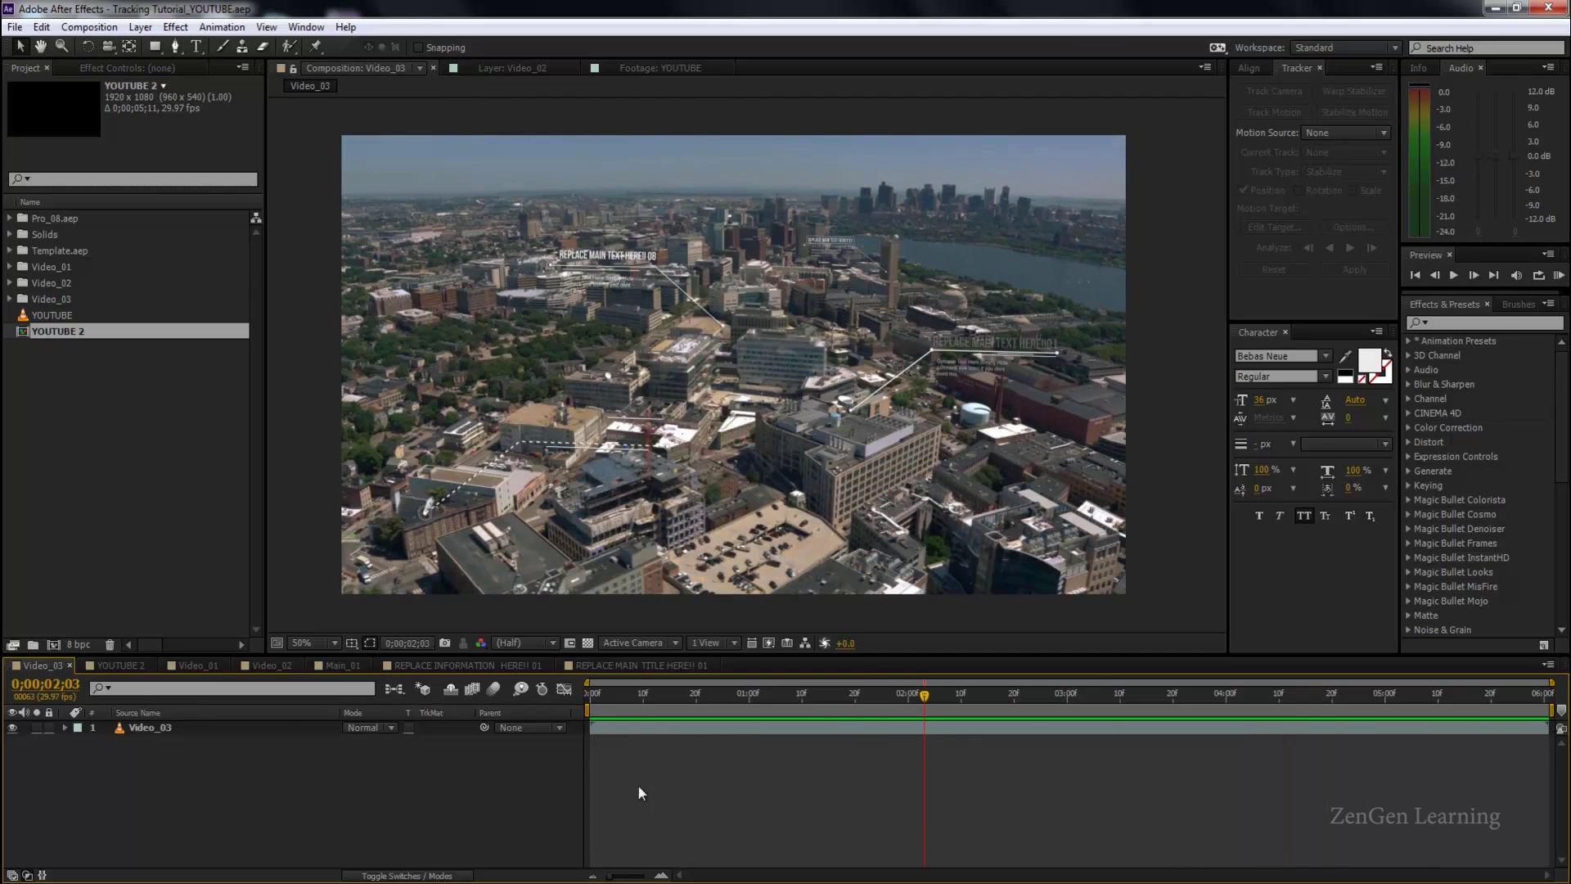
# Preview the Video_01 skyline callouts, then play the Video_02 cyclists comp.
pyautogui.click(198, 665)
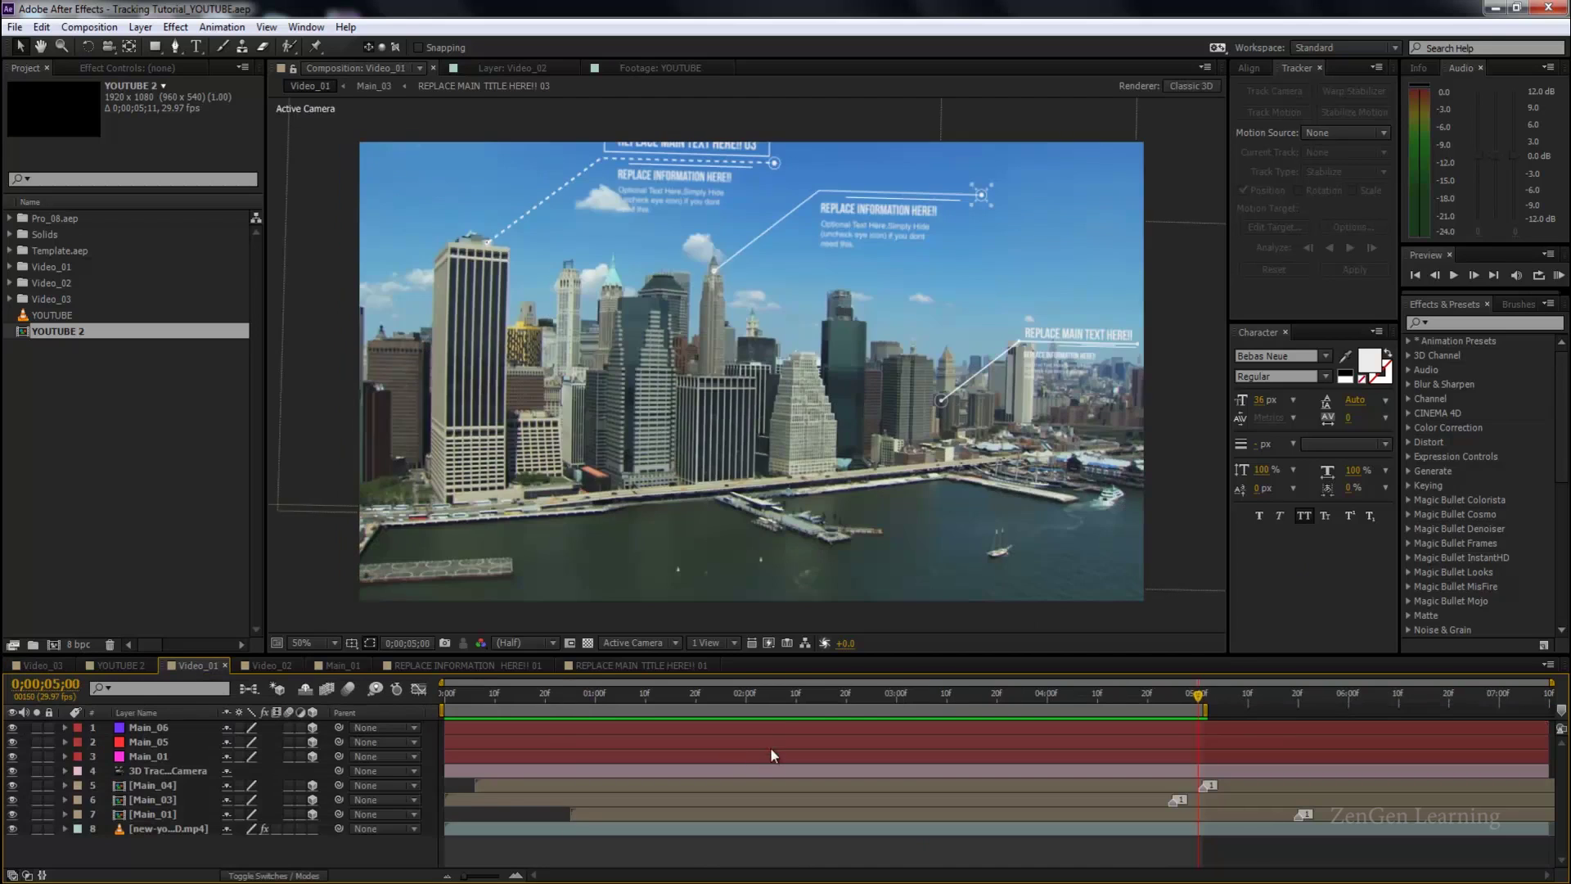
pyautogui.moveTo(767, 691); pyautogui.dragTo(845, 704)
pyautogui.press('space')
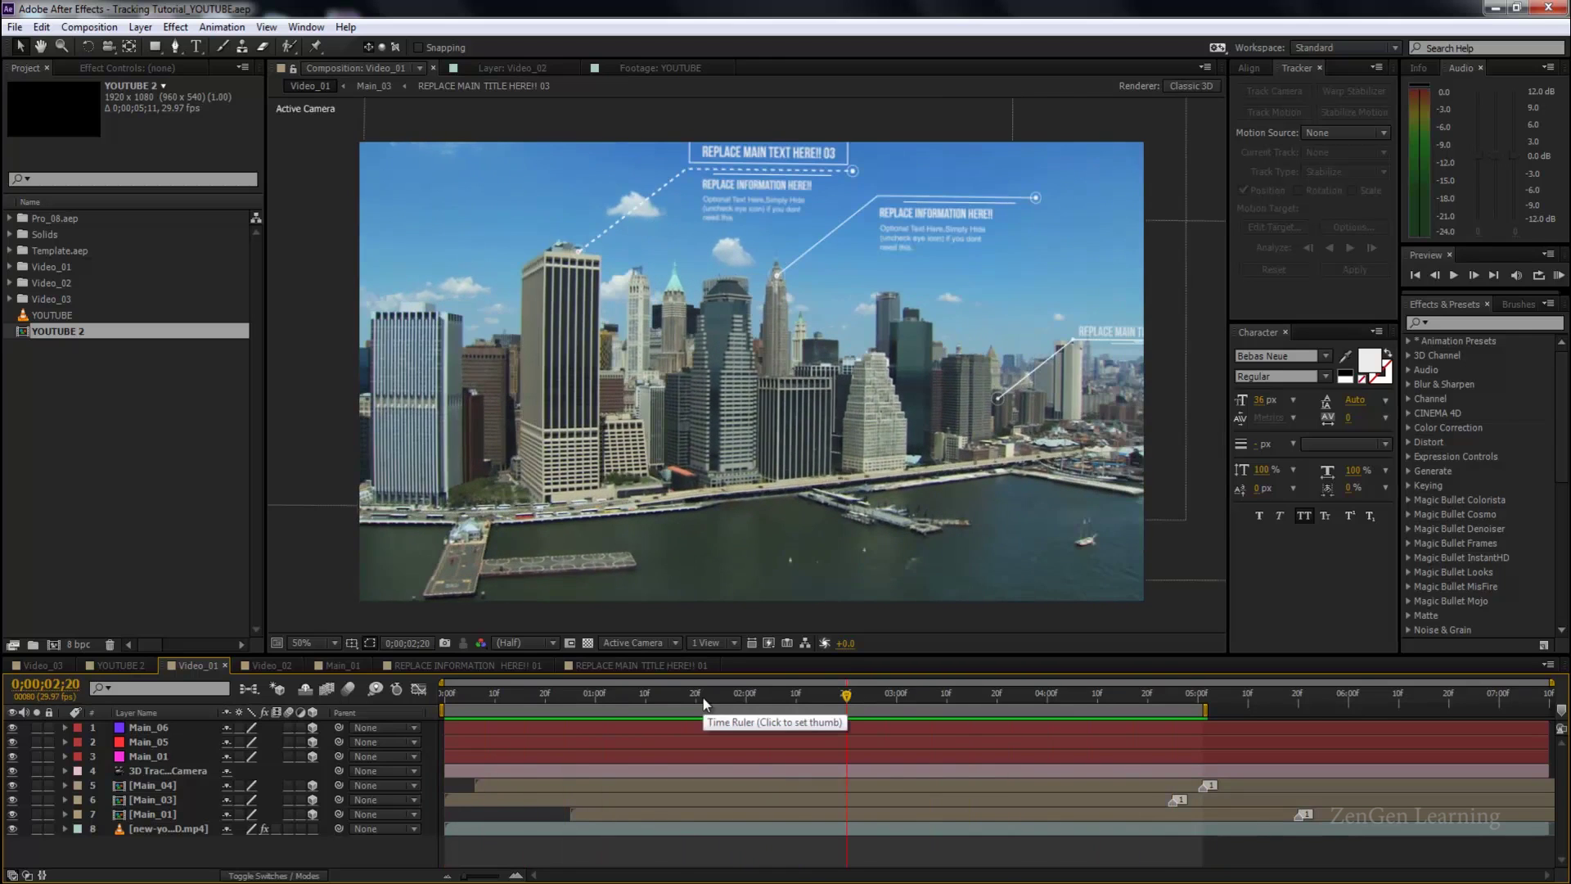
pyautogui.click(268, 665)
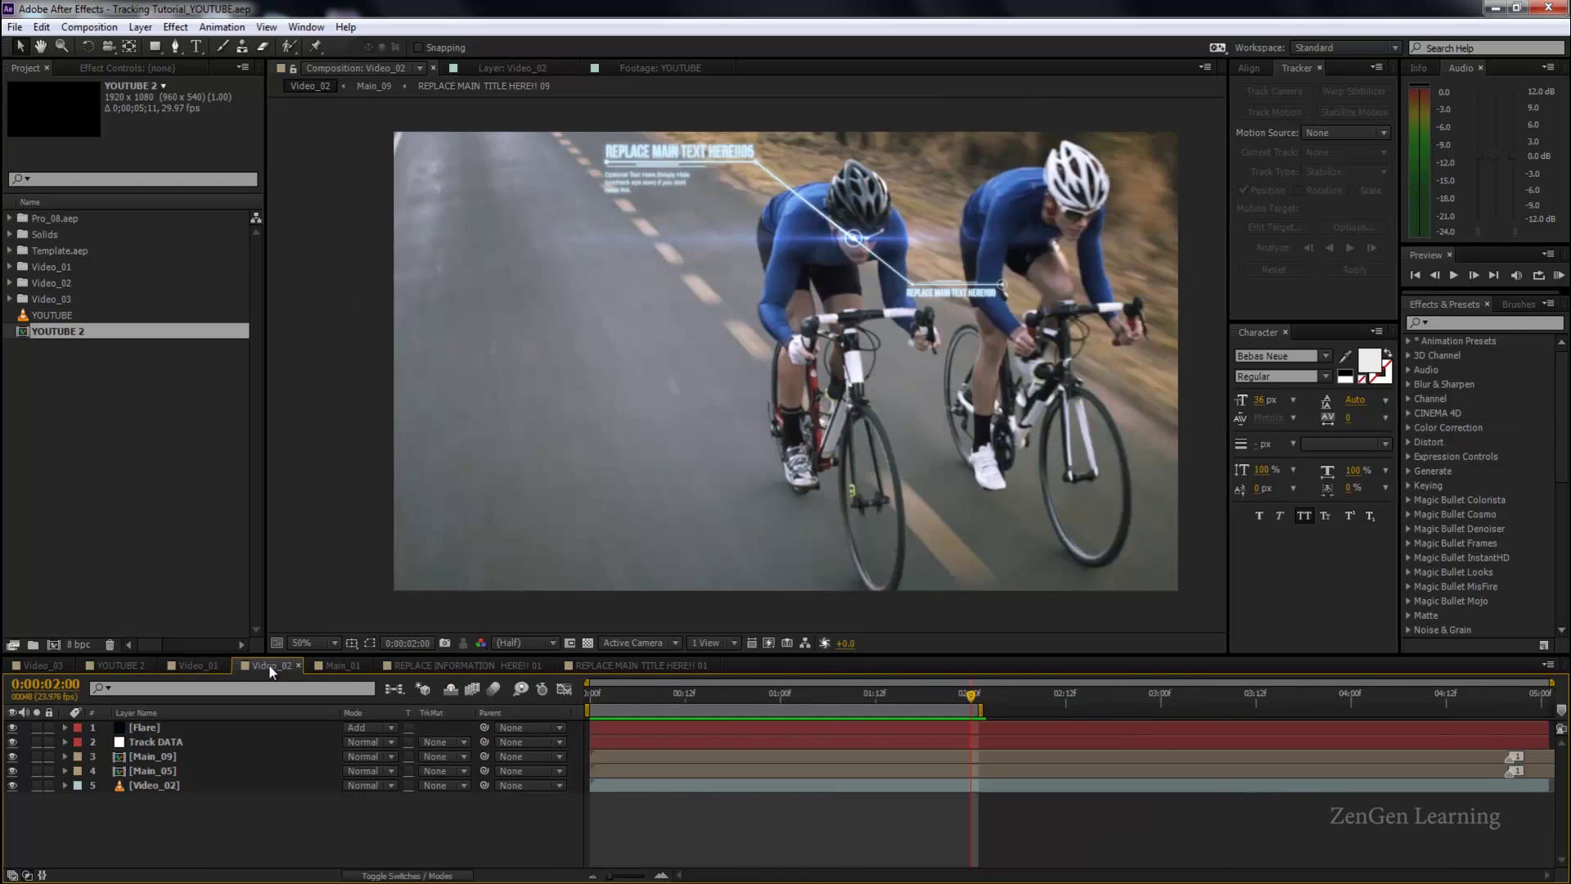
pyautogui.press('space')
# Switch to the YOUTUBE 2 comp and select its YOUTUBE aerial footage layer.
pyautogui.click(123, 665)
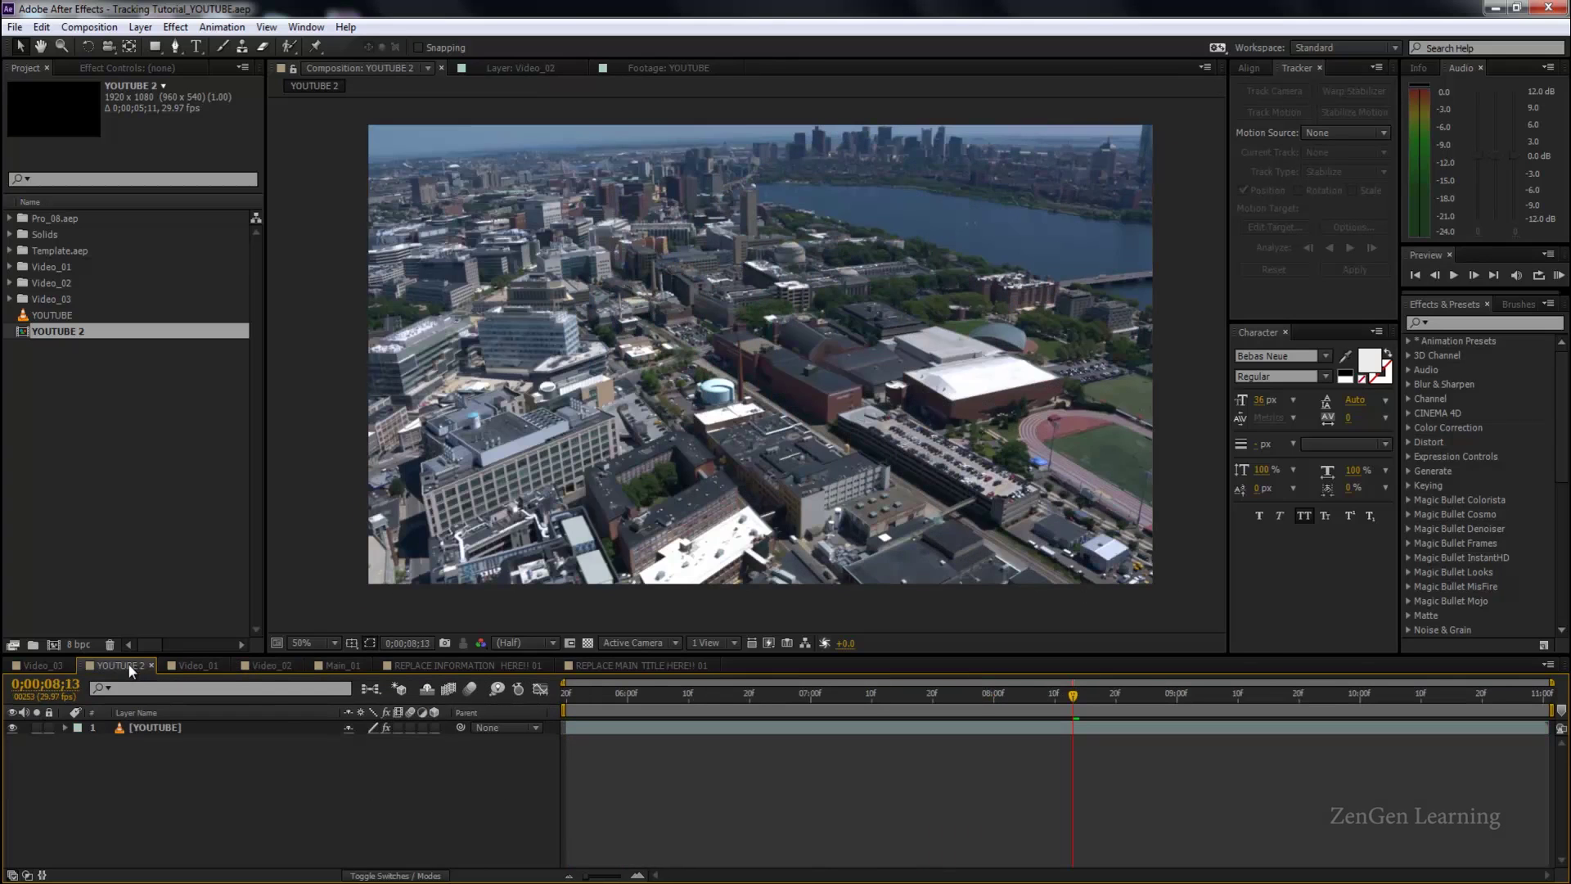
pyautogui.moveTo(129, 664); pyautogui.dragTo(683, 666)
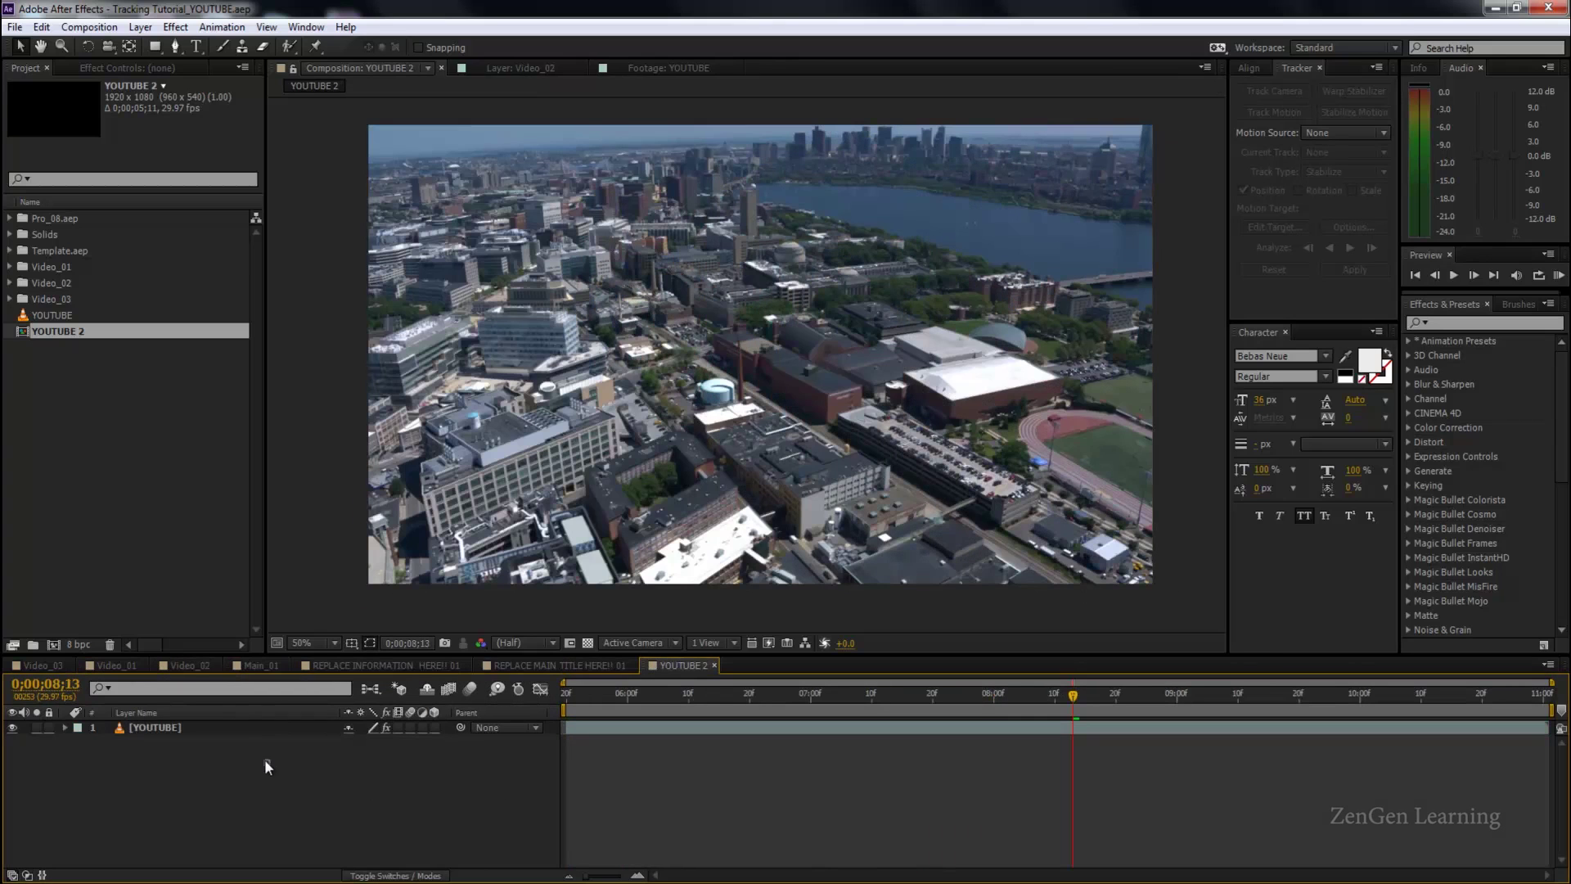
pyautogui.click(228, 725)
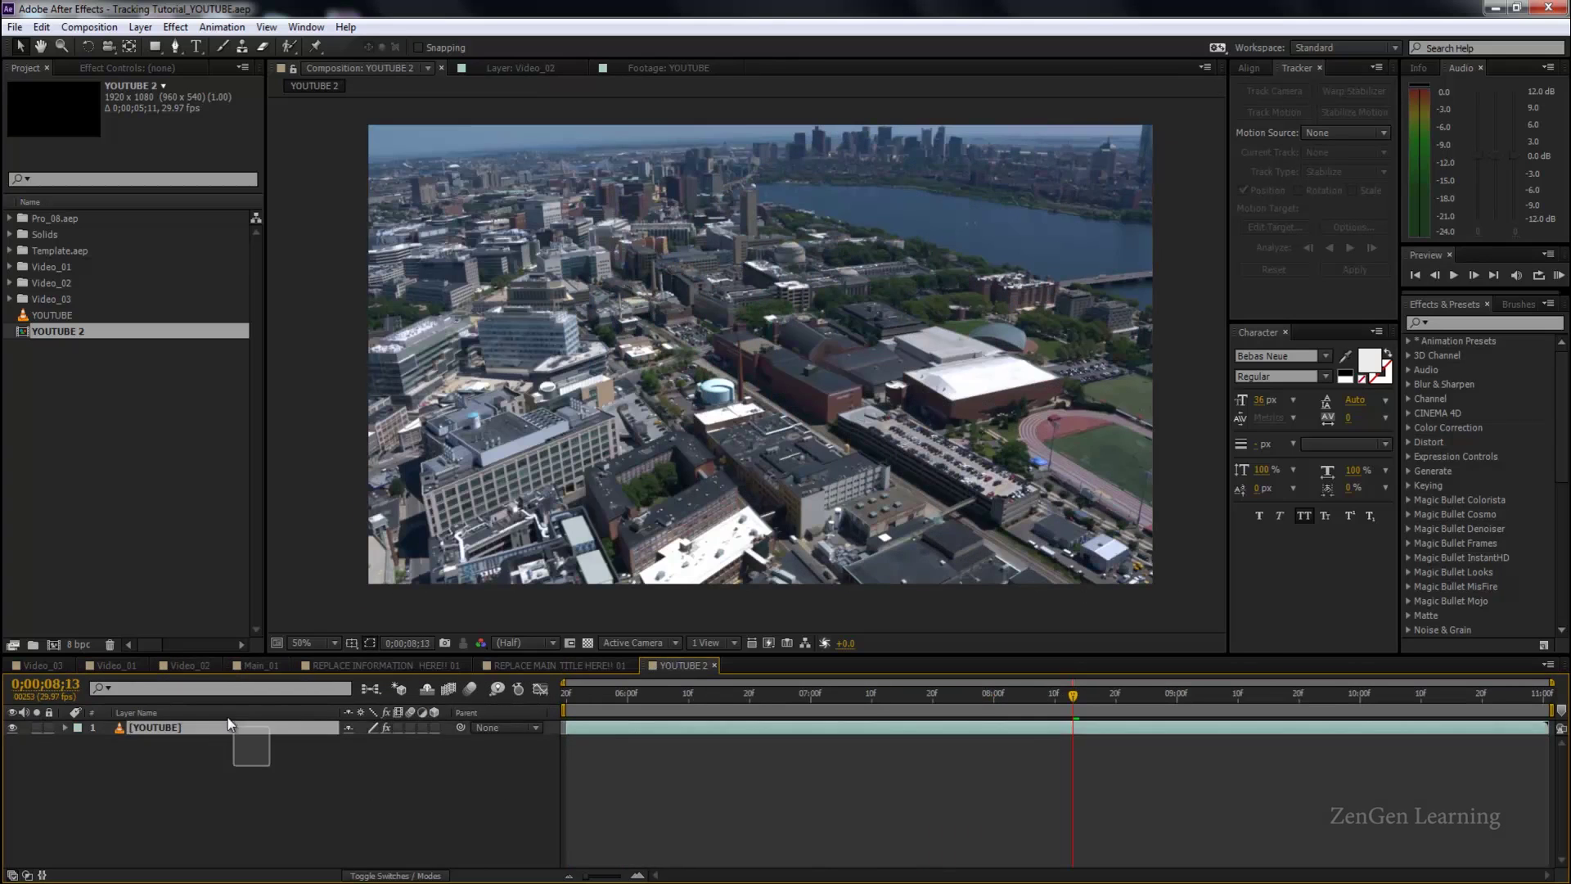
pyautogui.click(134, 70)
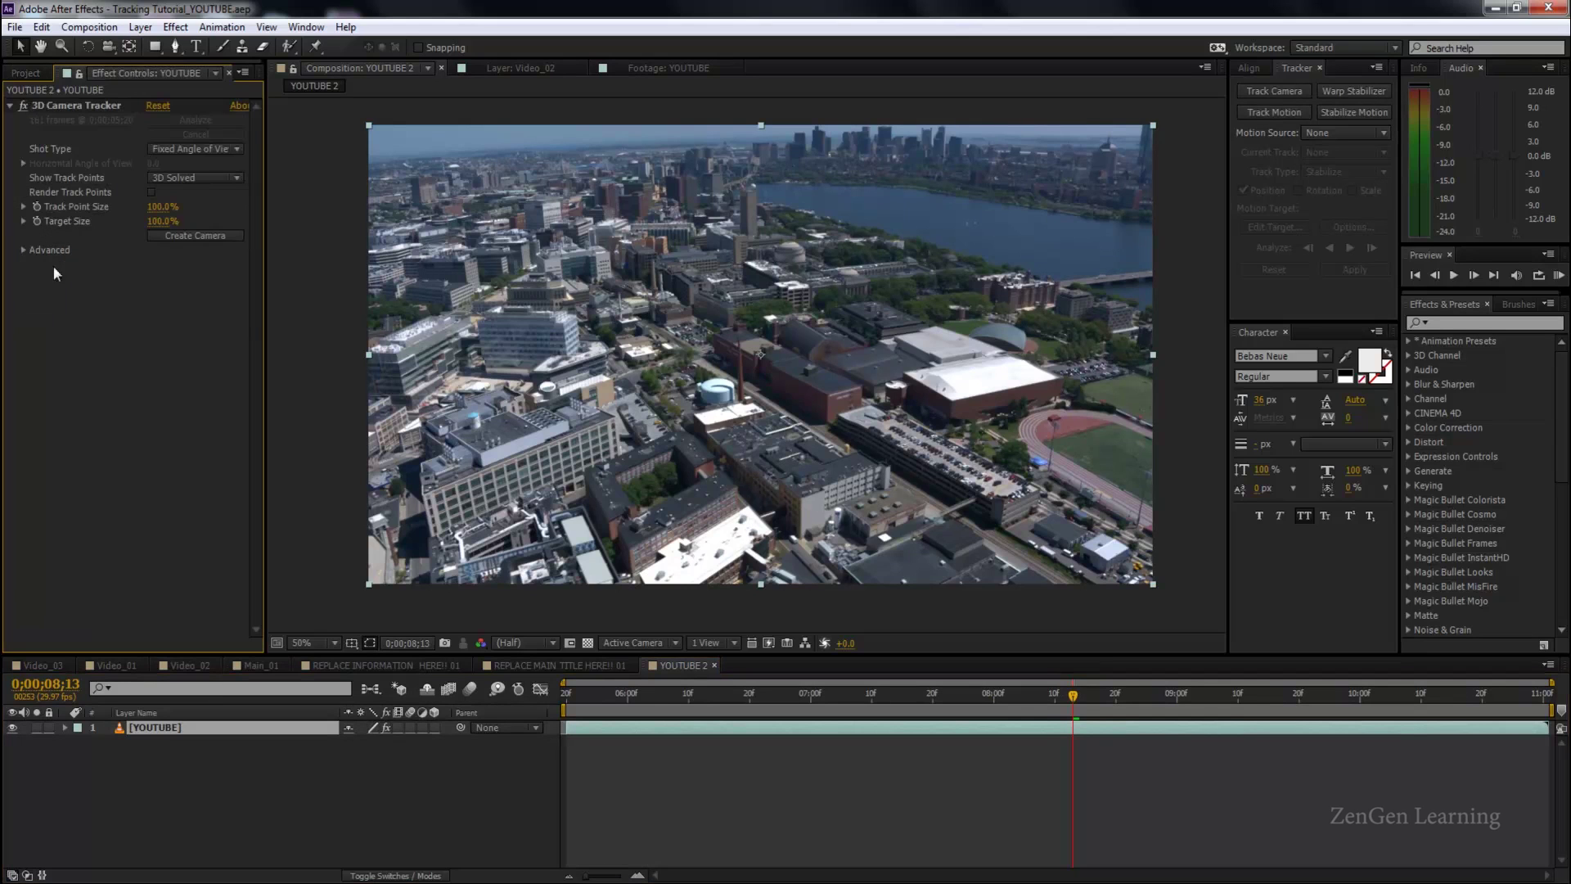
# Apply 3D Camera Tracker via a '3d ca' search and show its solved track points.
pyautogui.click(1454, 322)
pyautogui.write('3d ca')
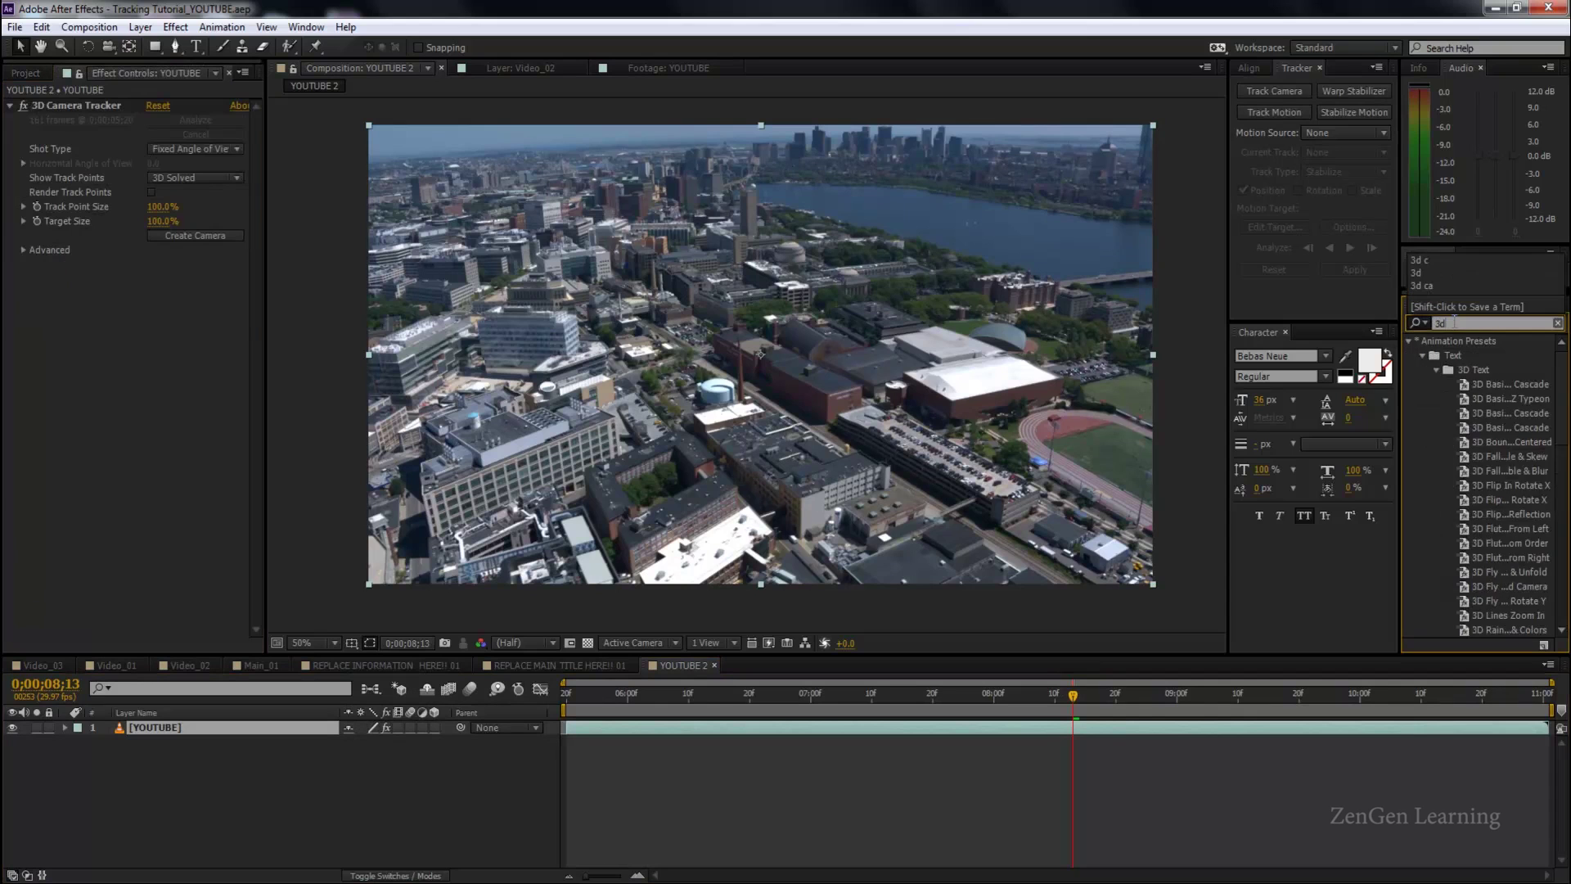
pyautogui.click(1459, 357)
pyautogui.moveTo(1460, 358)
pyautogui.mouseDown()
pyautogui.moveTo(911, 395)
pyautogui.moveTo(1534, 385)
pyautogui.moveTo(1485, 360)
pyautogui.mouseUp()
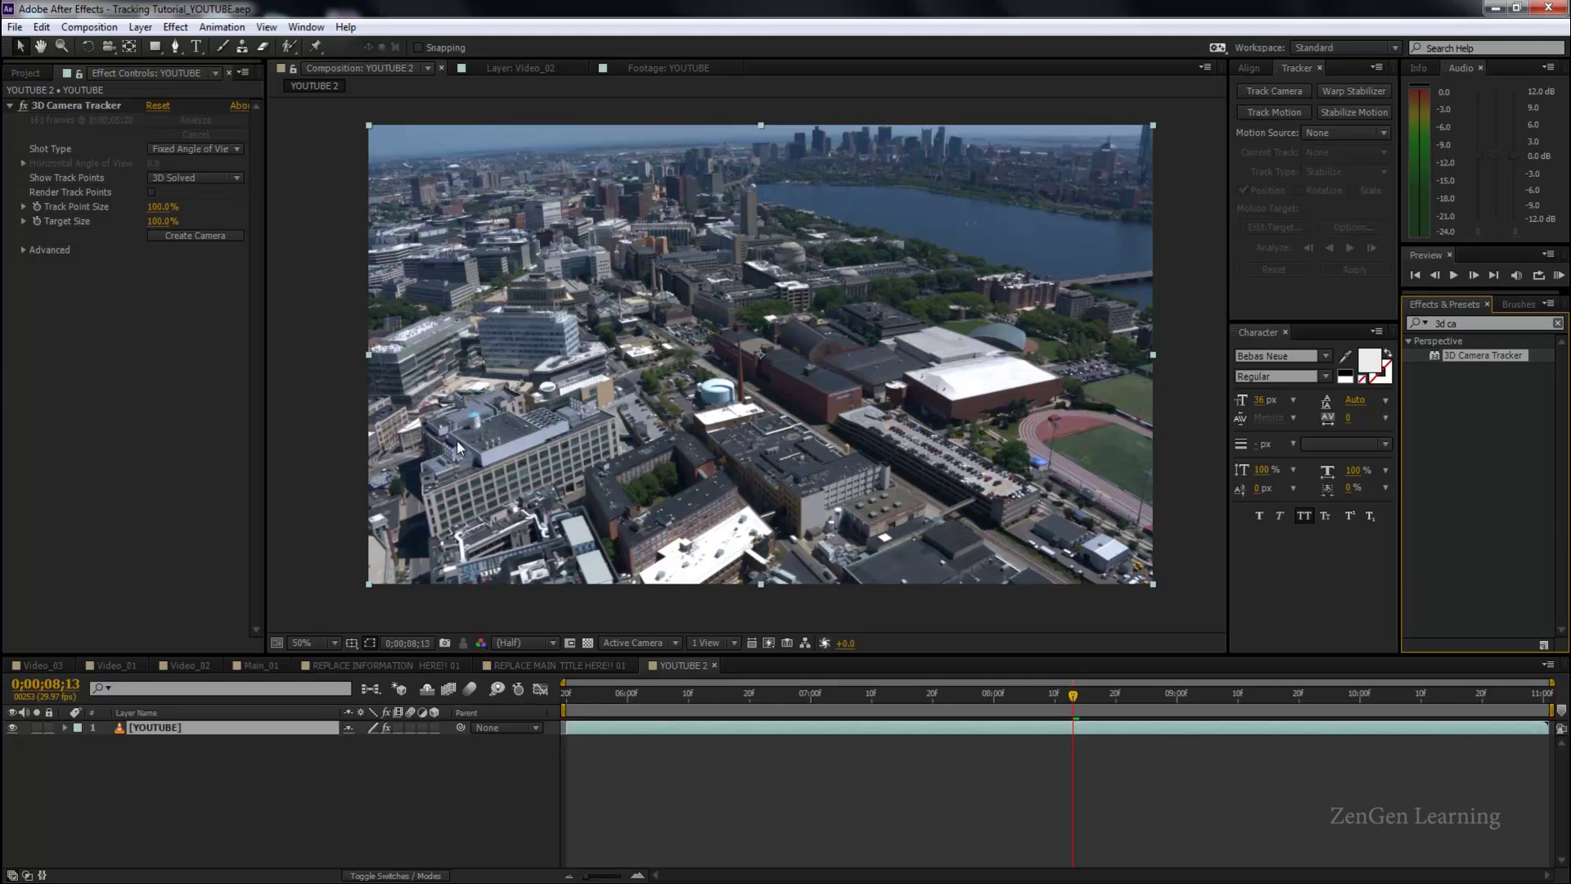
pyautogui.click(100, 105)
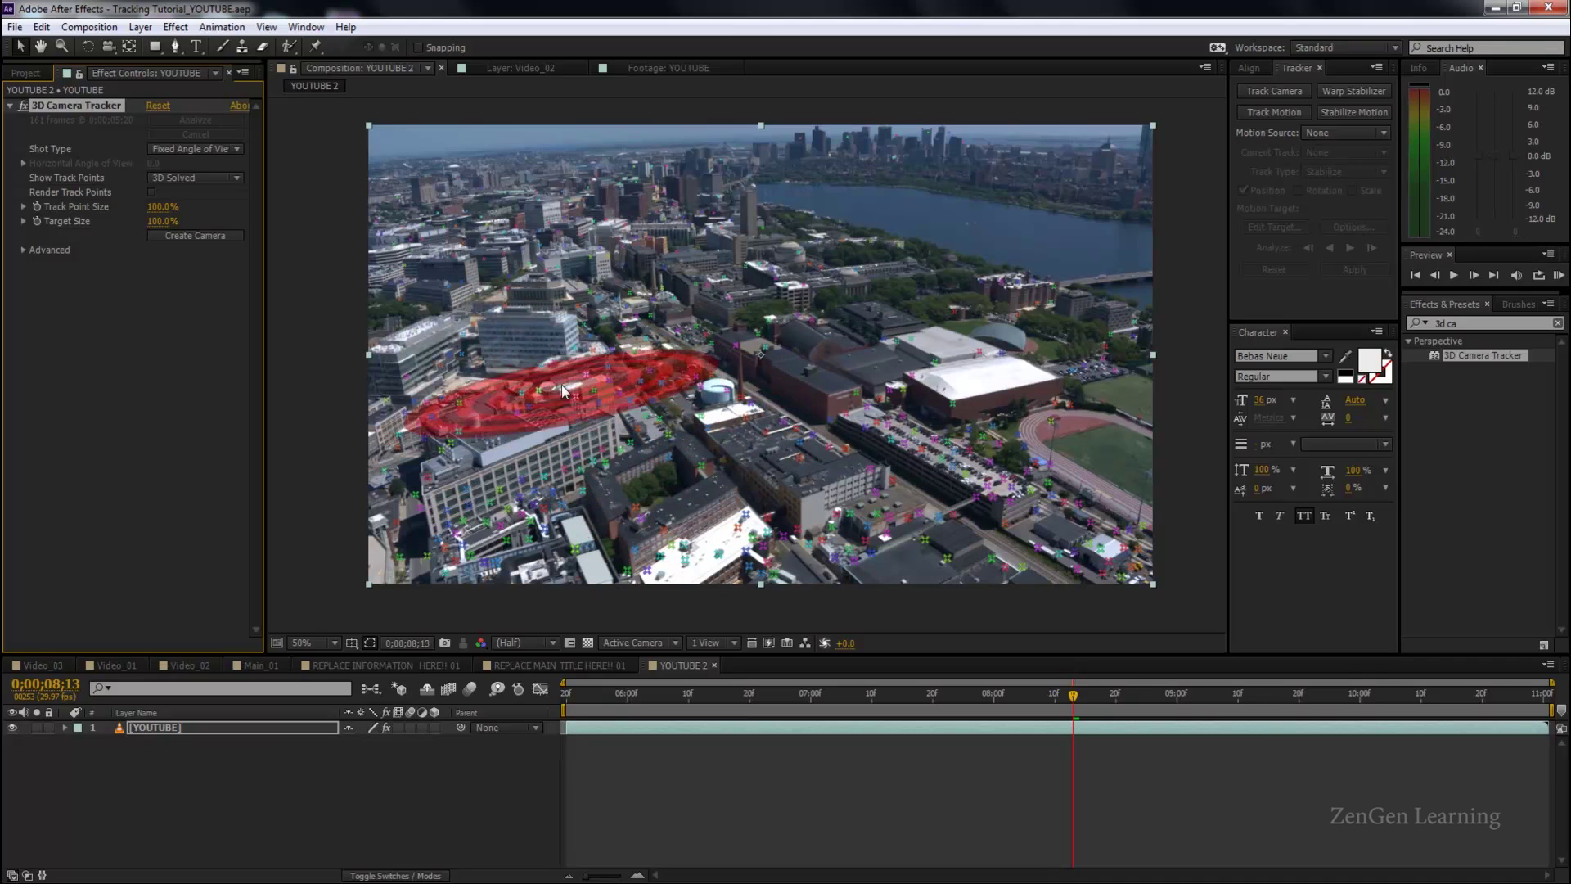
# Play the tracked aerial footage and stop it at 0;00;05;22.
pyautogui.click(1295, 71)
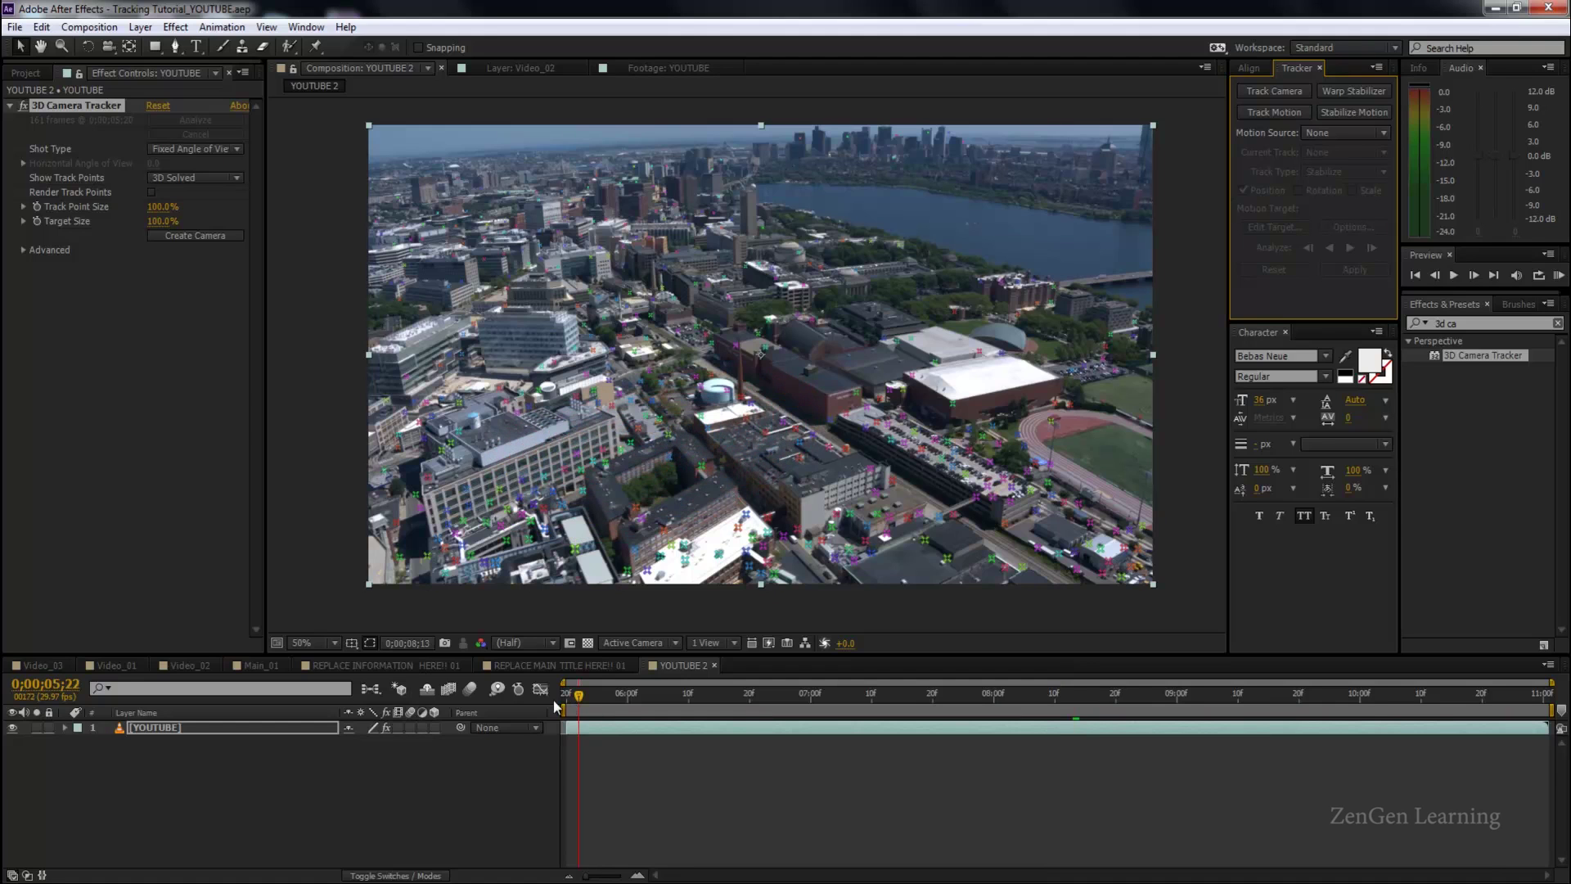
pyautogui.press('space')
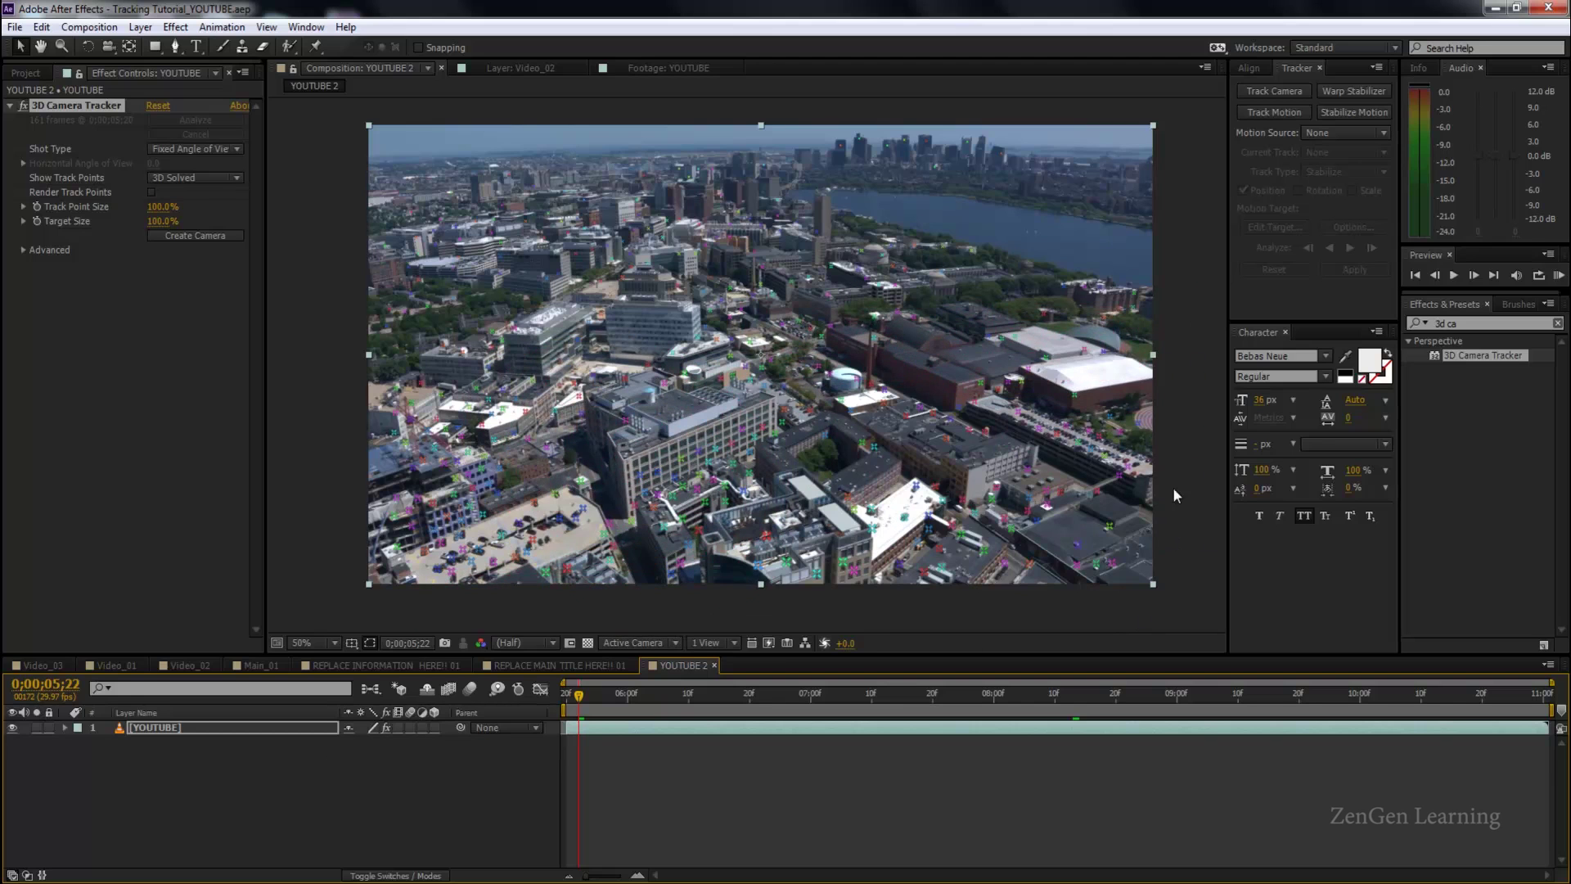
# Draw a closed black test shape over the footage with the Pen tool.
pyautogui.click(180, 46)
pyautogui.click(116, 857)
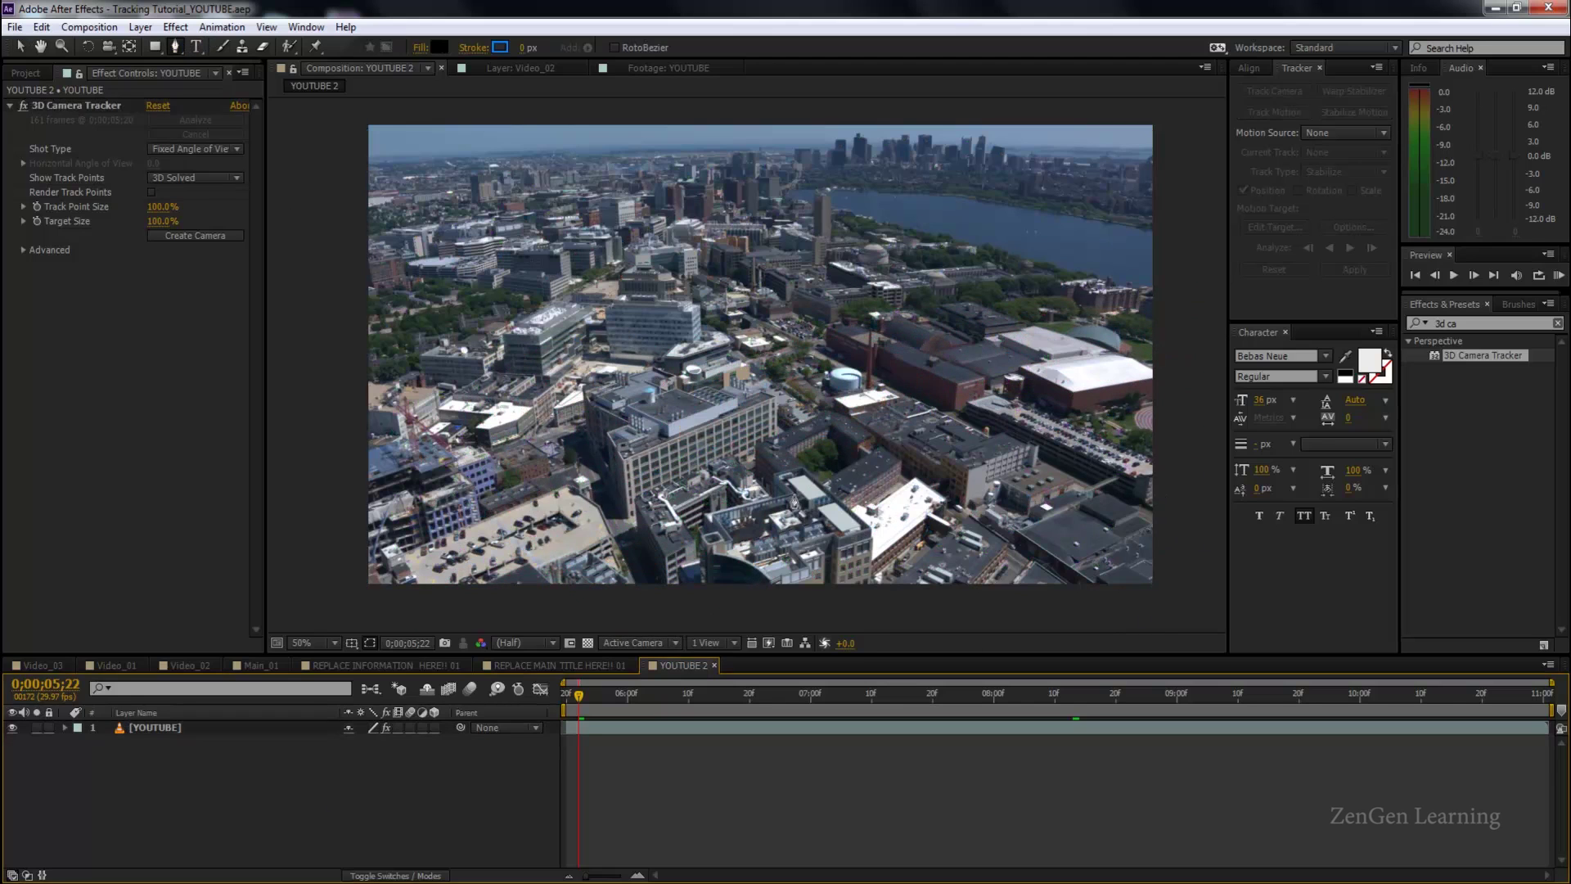
pyautogui.click(1171, 360)
pyautogui.click(863, 384)
pyautogui.click(652, 465)
pyautogui.click(618, 567)
pyautogui.click(695, 625)
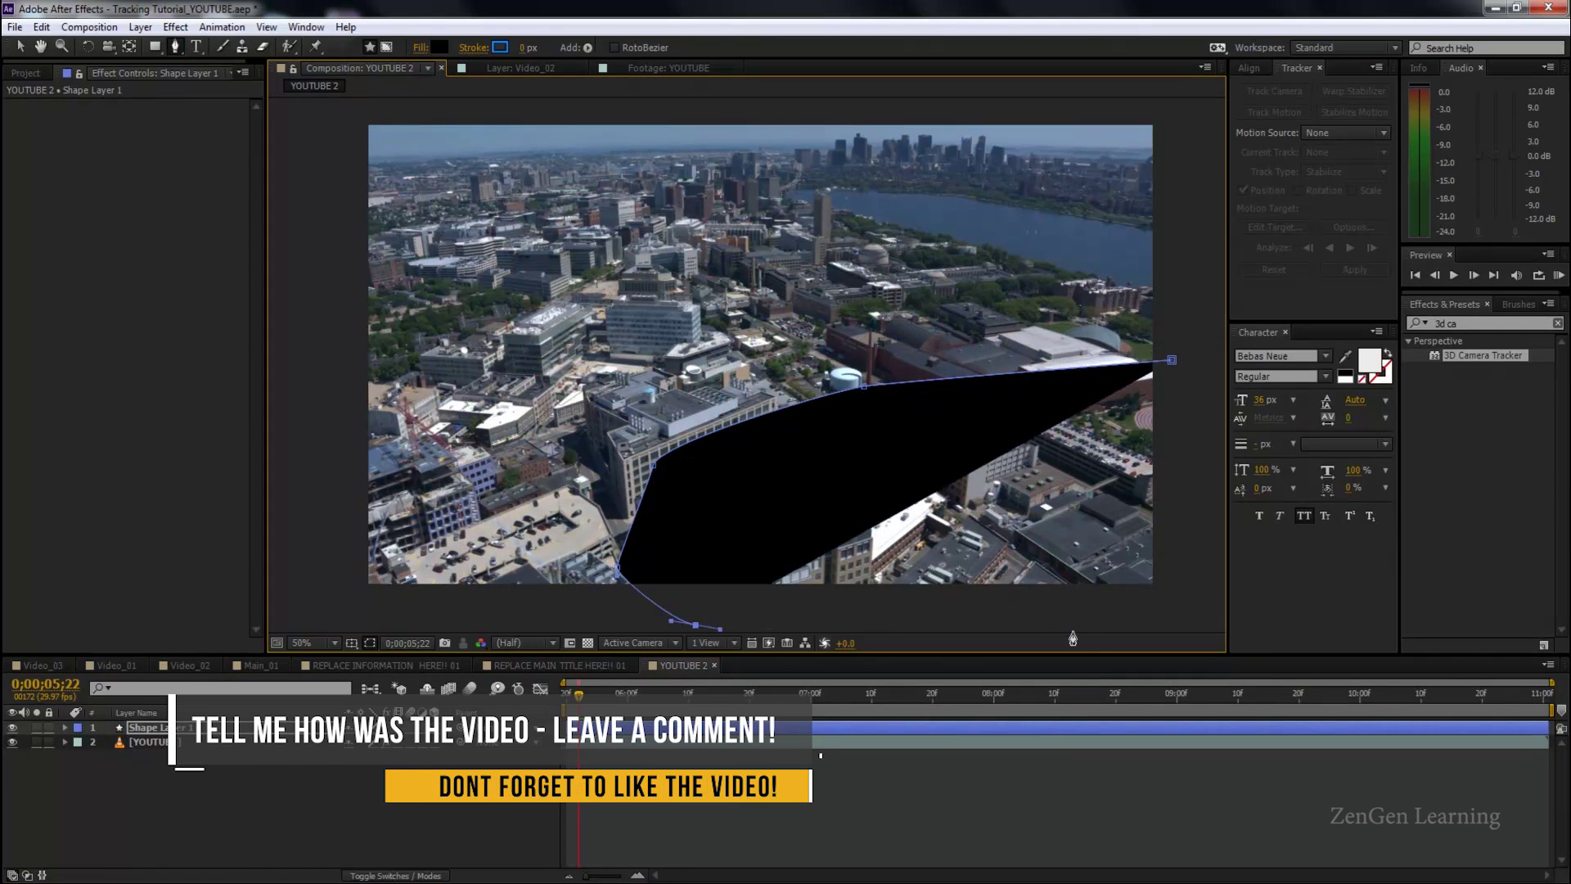
pyautogui.click(1072, 630)
pyautogui.click(1183, 585)
pyautogui.click(1172, 359)
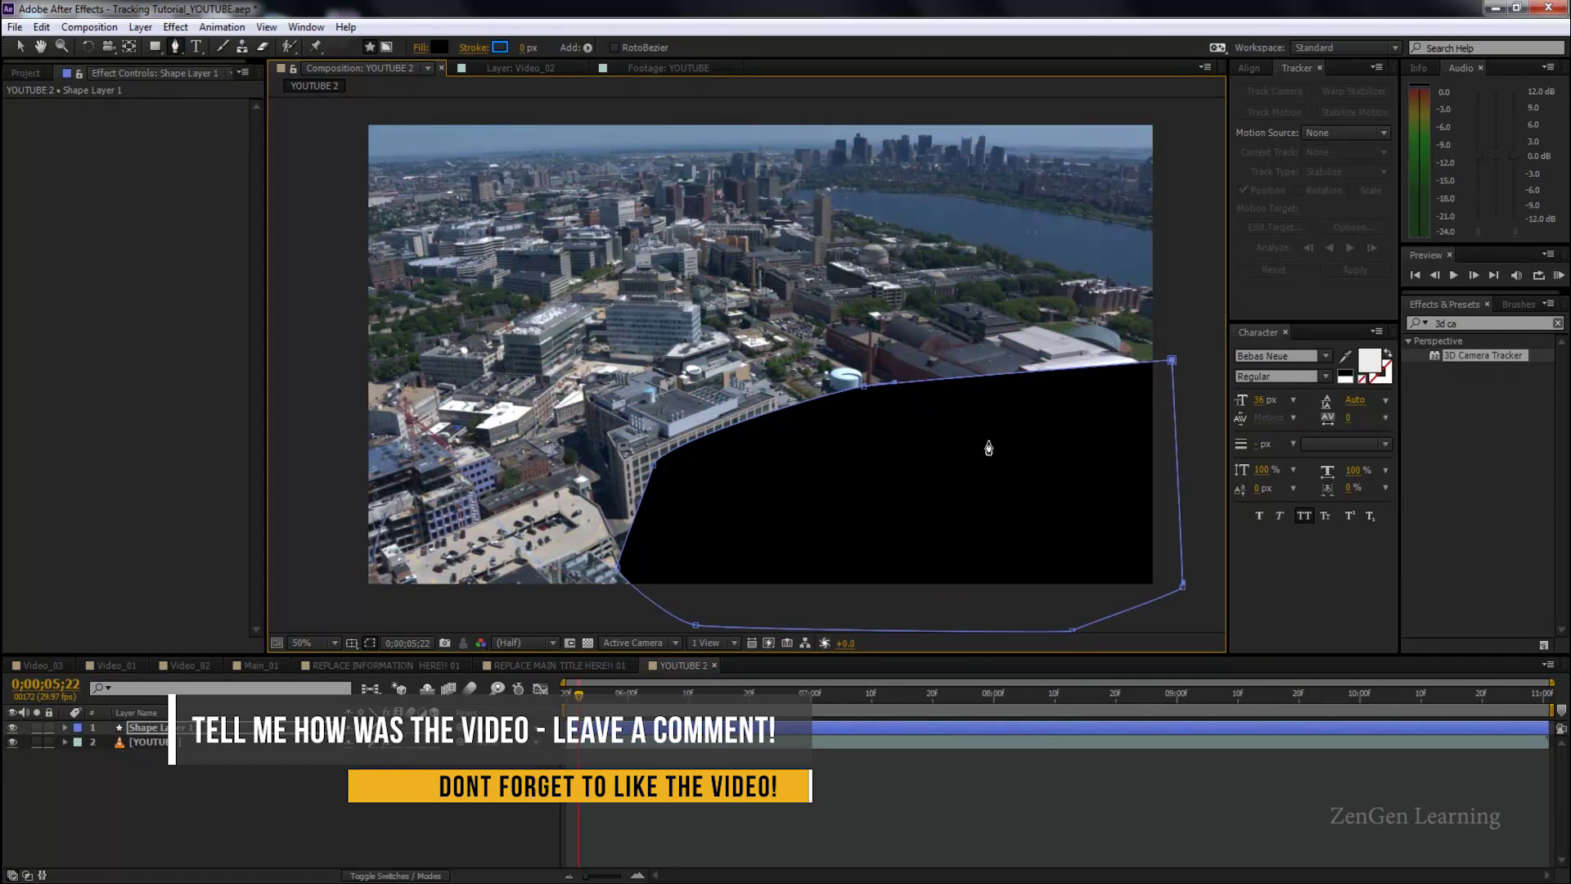
# Delete the test shape layer, reselect the tracker and play forward to 0;00;06;24.
pyautogui.click(151, 728)
pyautogui.press('Delete')
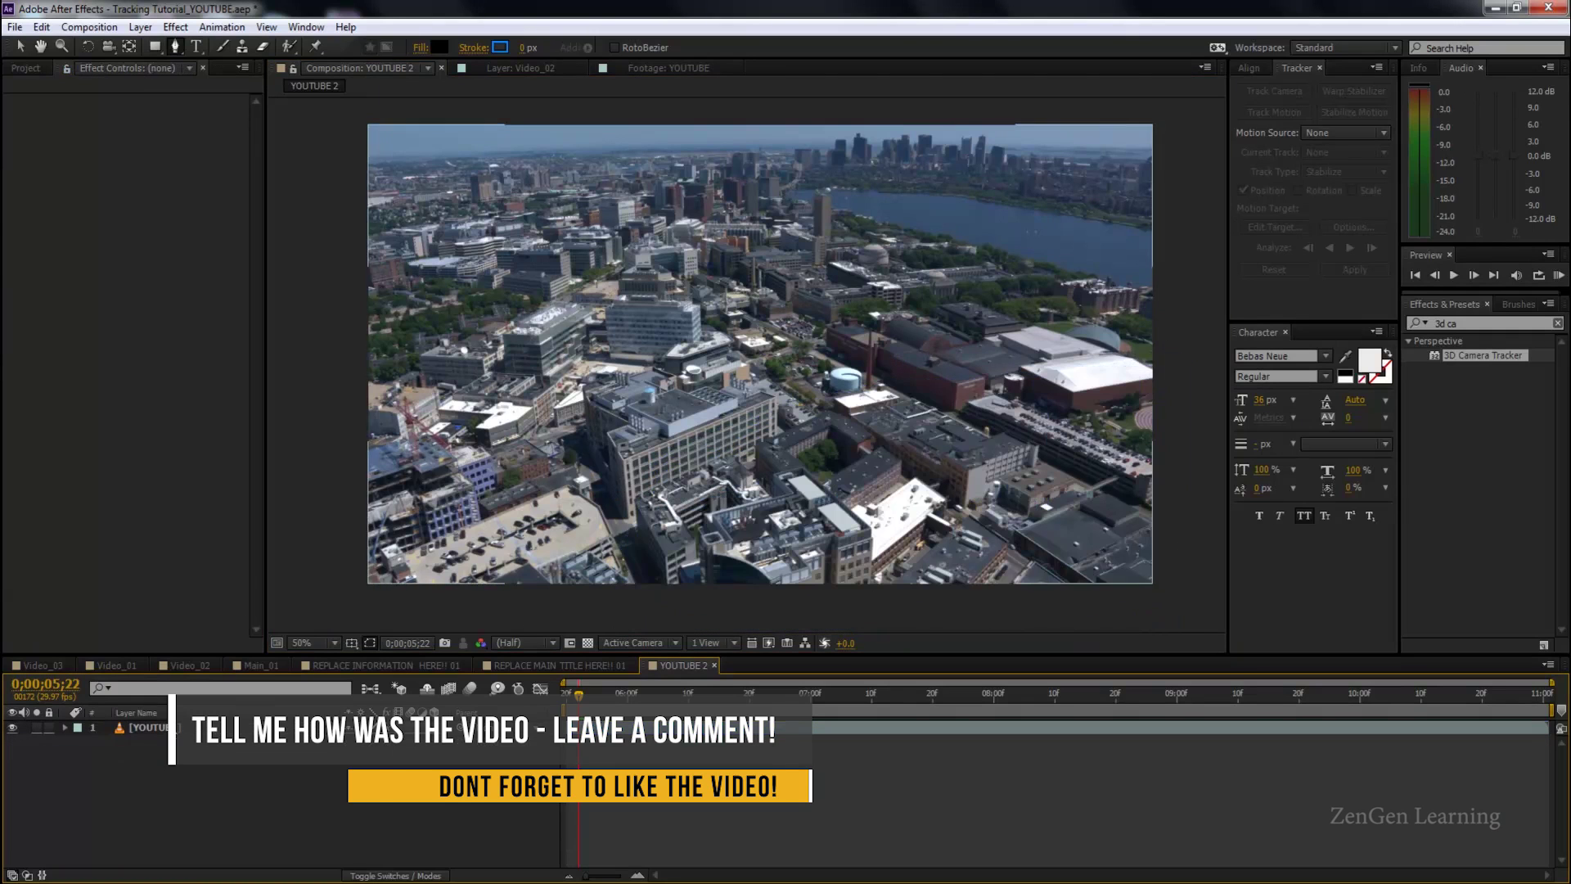
pyautogui.click(155, 727)
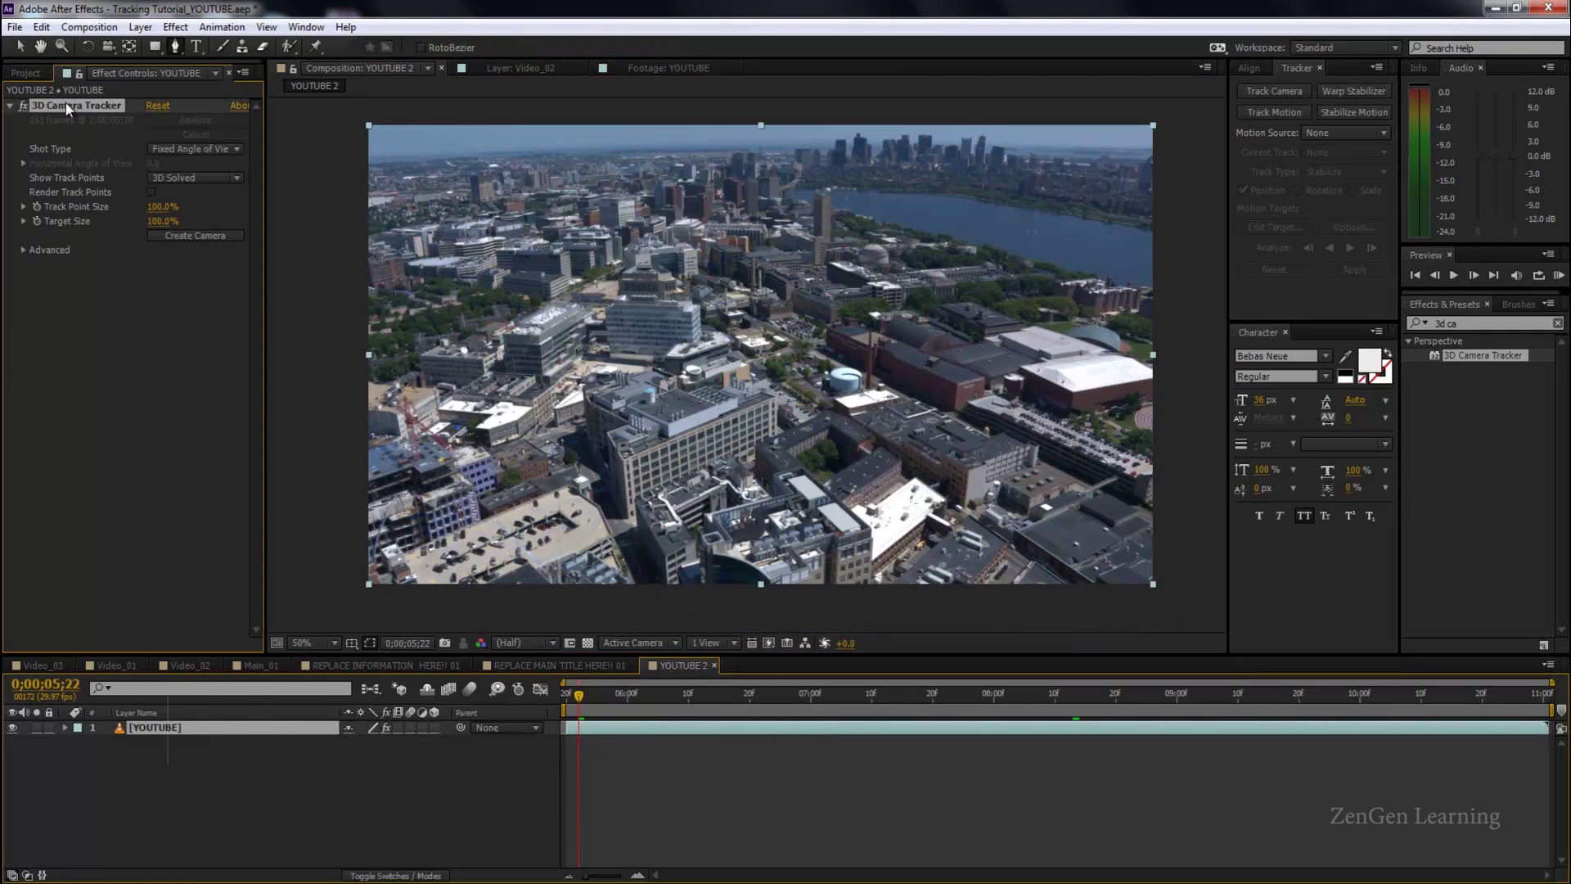
pyautogui.moveTo(581, 701); pyautogui.dragTo(574, 699)
pyautogui.press('space')
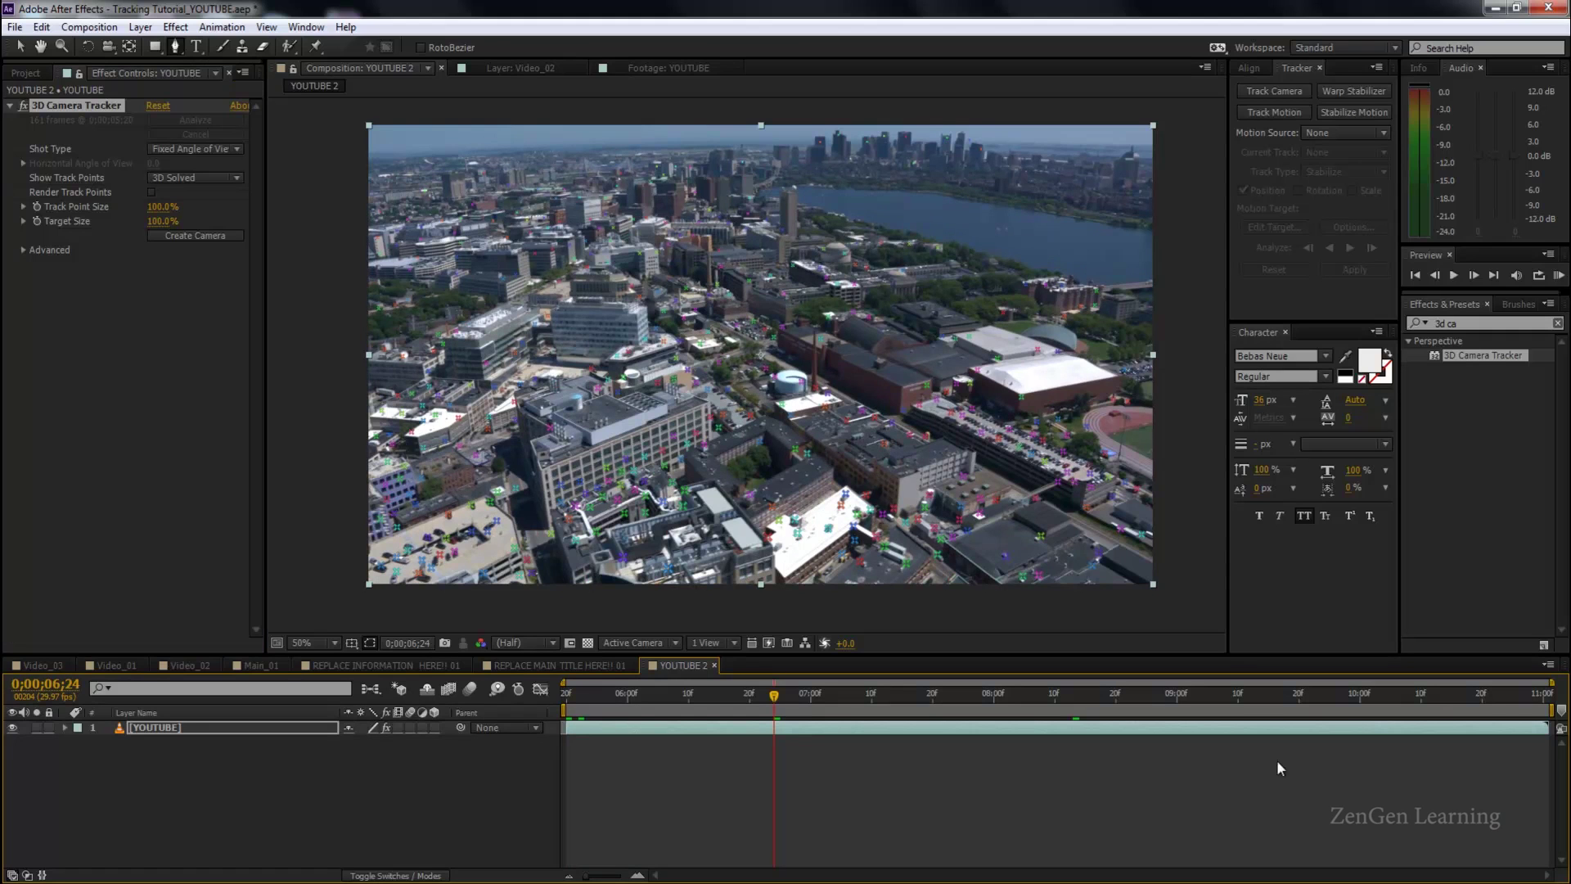
# At 0;00;06;22 with the viewer at 100%, select a central rooftop track point.
pyautogui.click(184, 728)
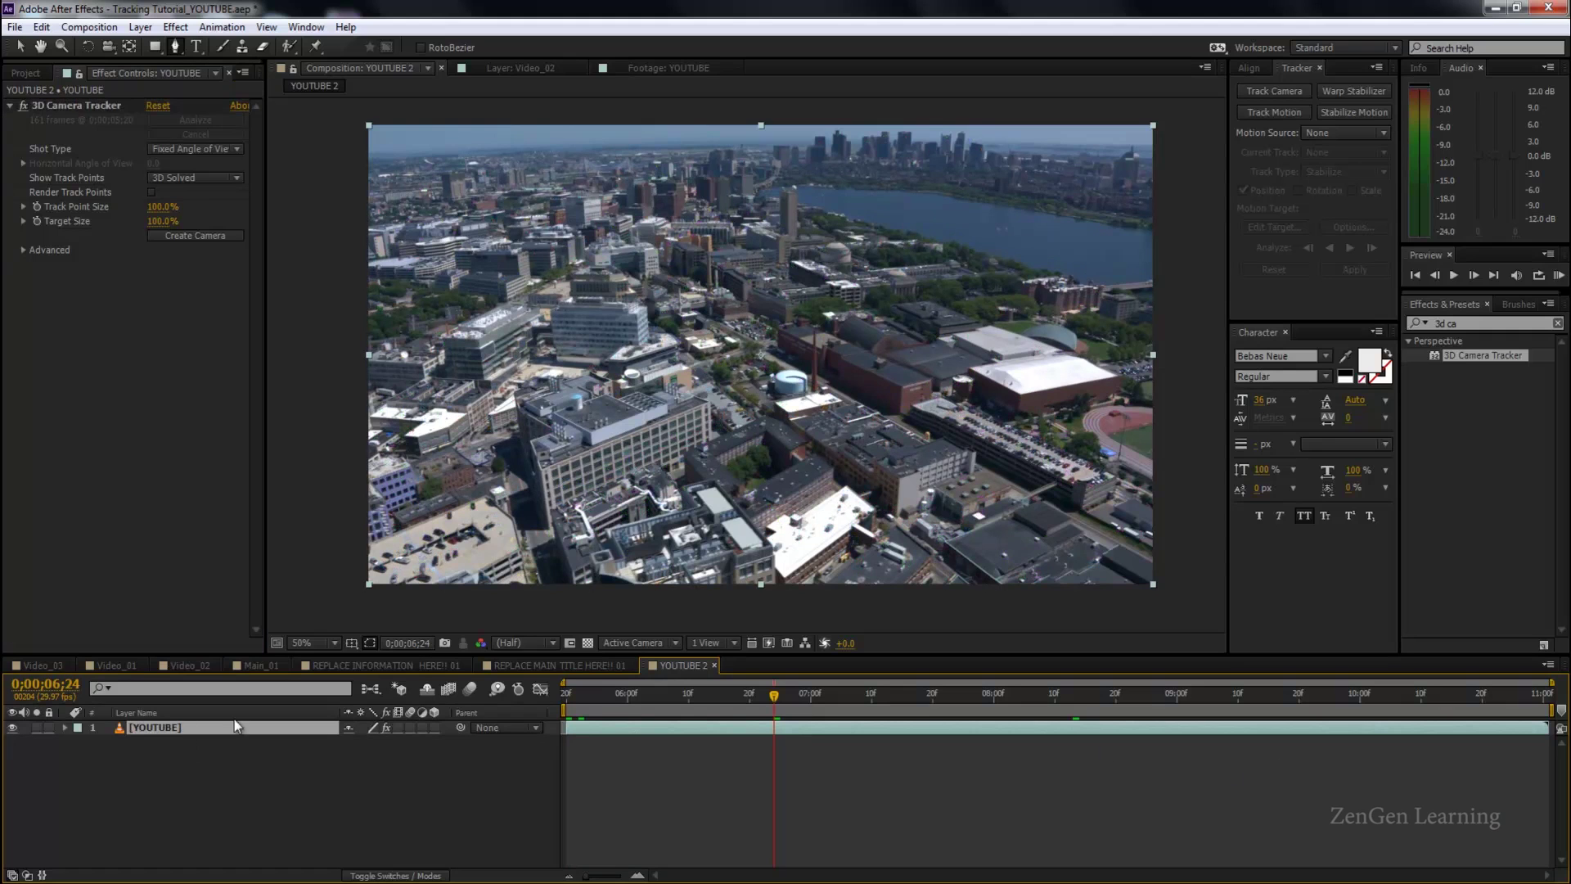
pyautogui.press('v')
pyautogui.scroll(2, 789, 454)
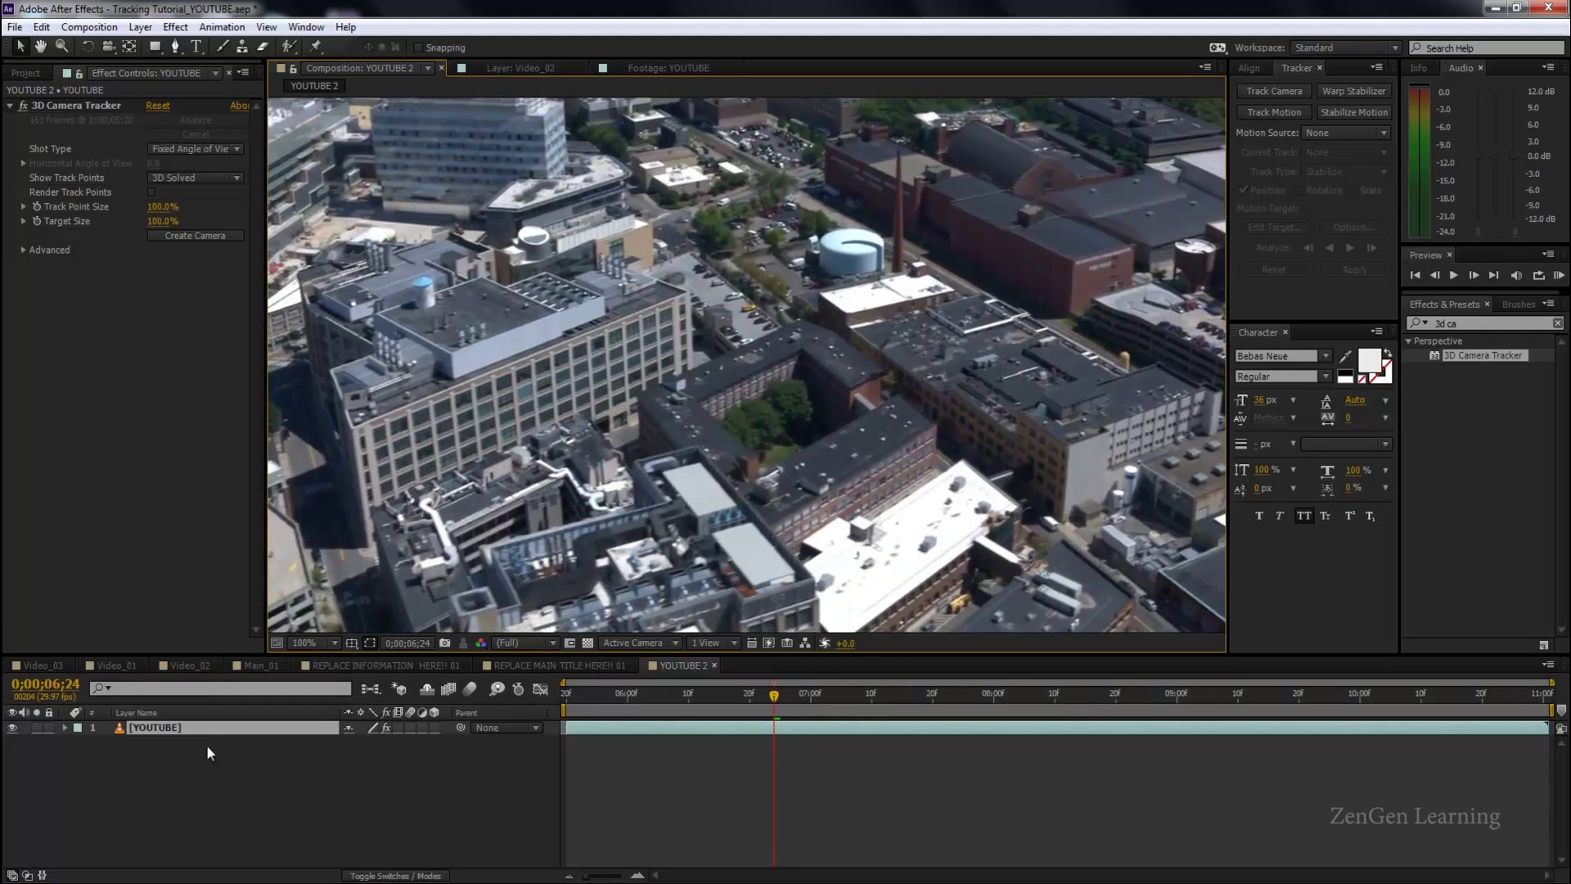
pyautogui.click(91, 110)
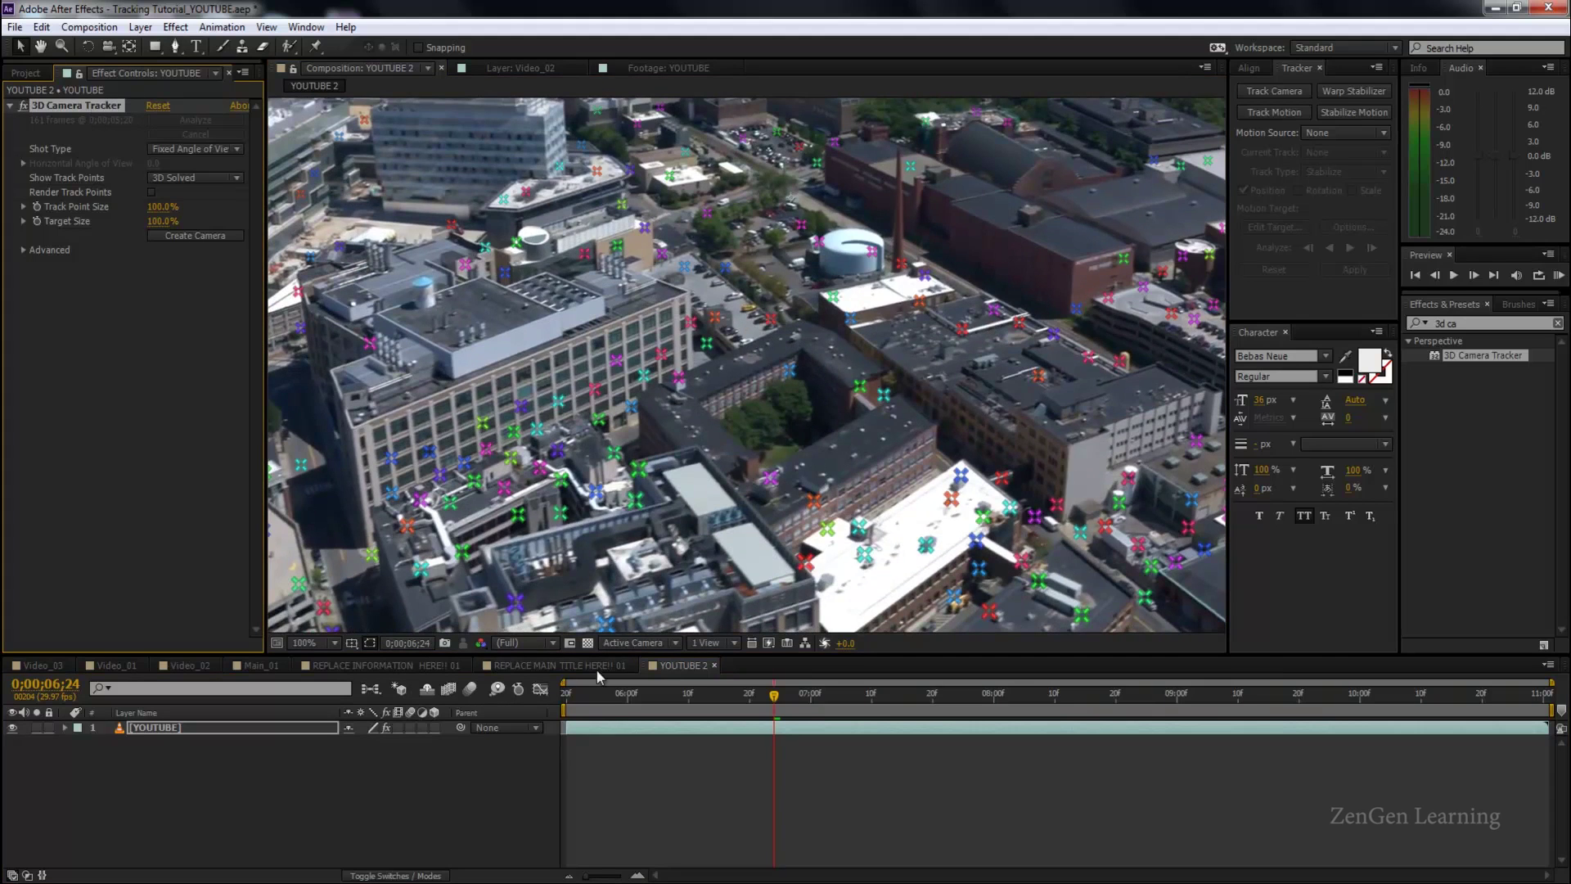
pyautogui.moveTo(567, 693); pyautogui.dragTo(761, 719)
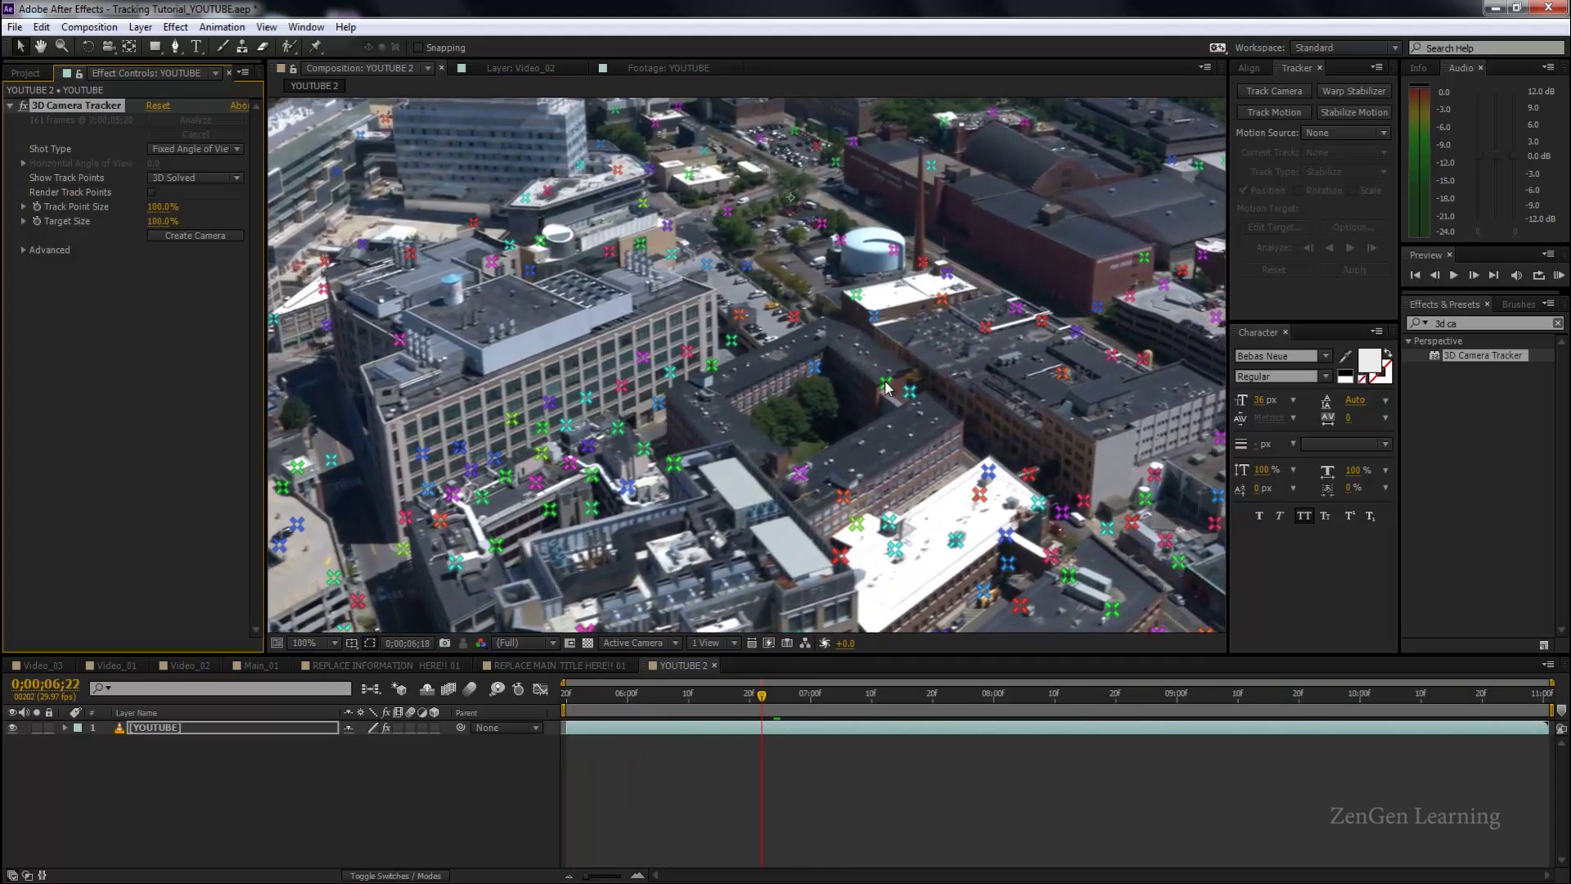
pyautogui.moveTo(893, 396)
pyautogui.click(750, 823)
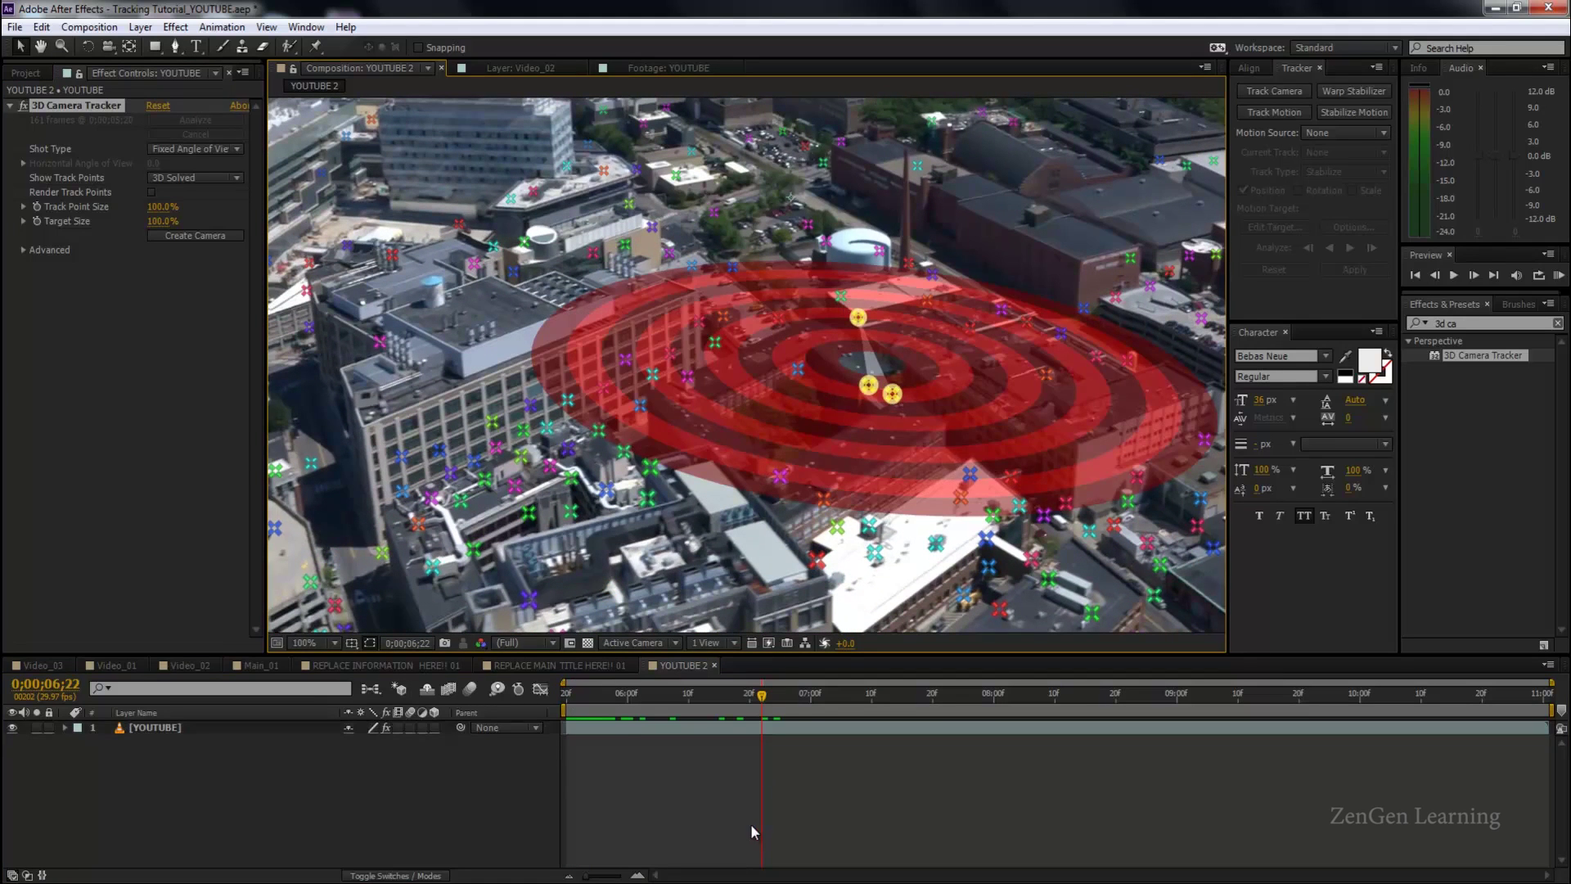
pyautogui.click(625, 724)
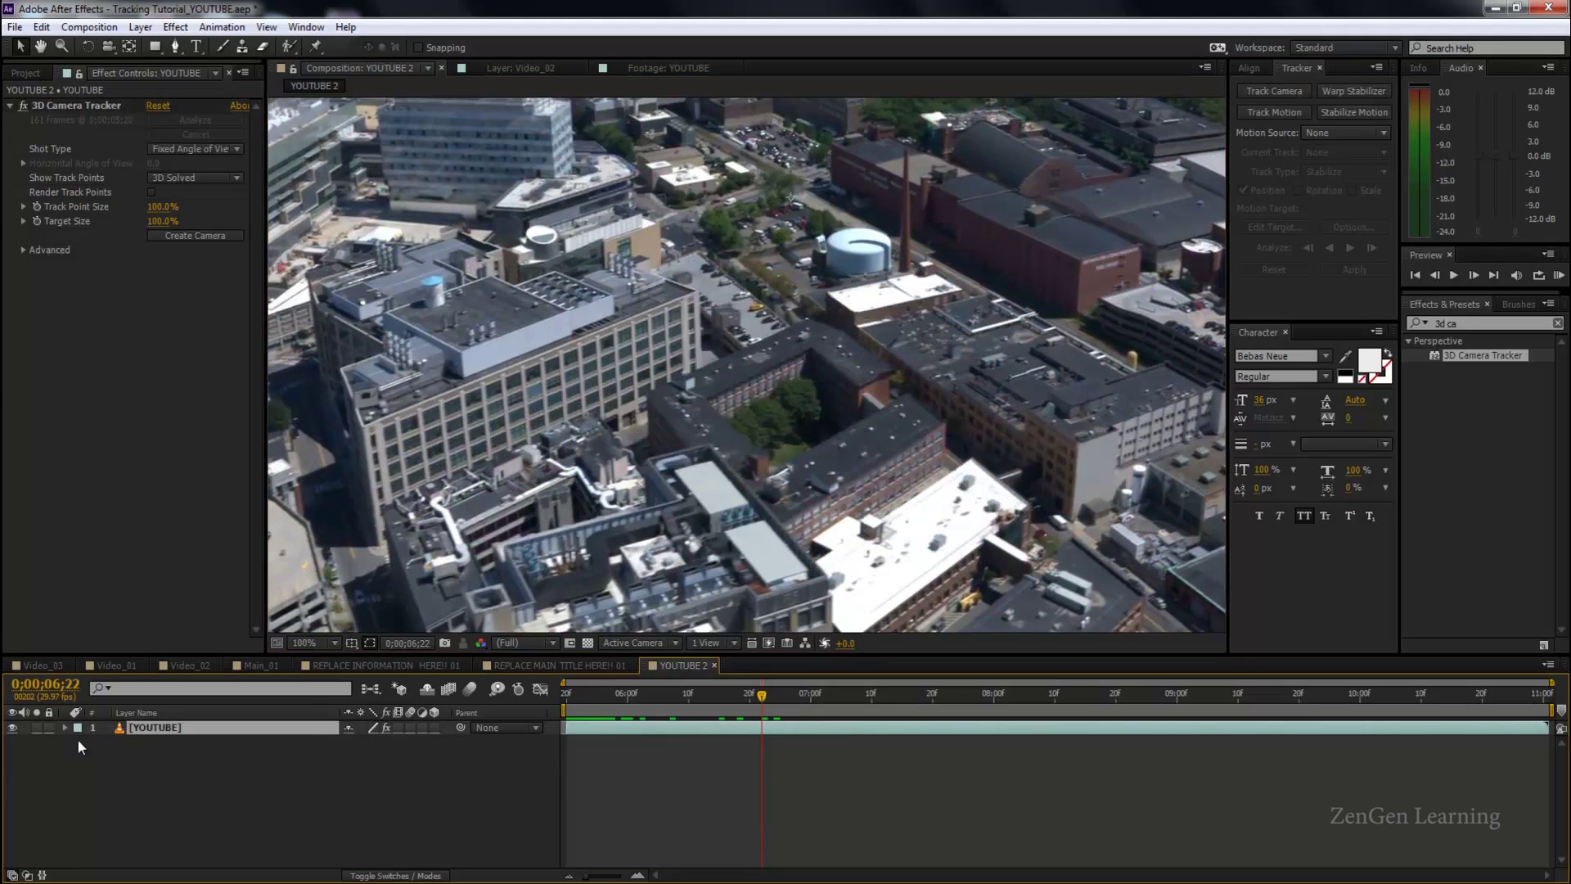
pyautogui.click(93, 104)
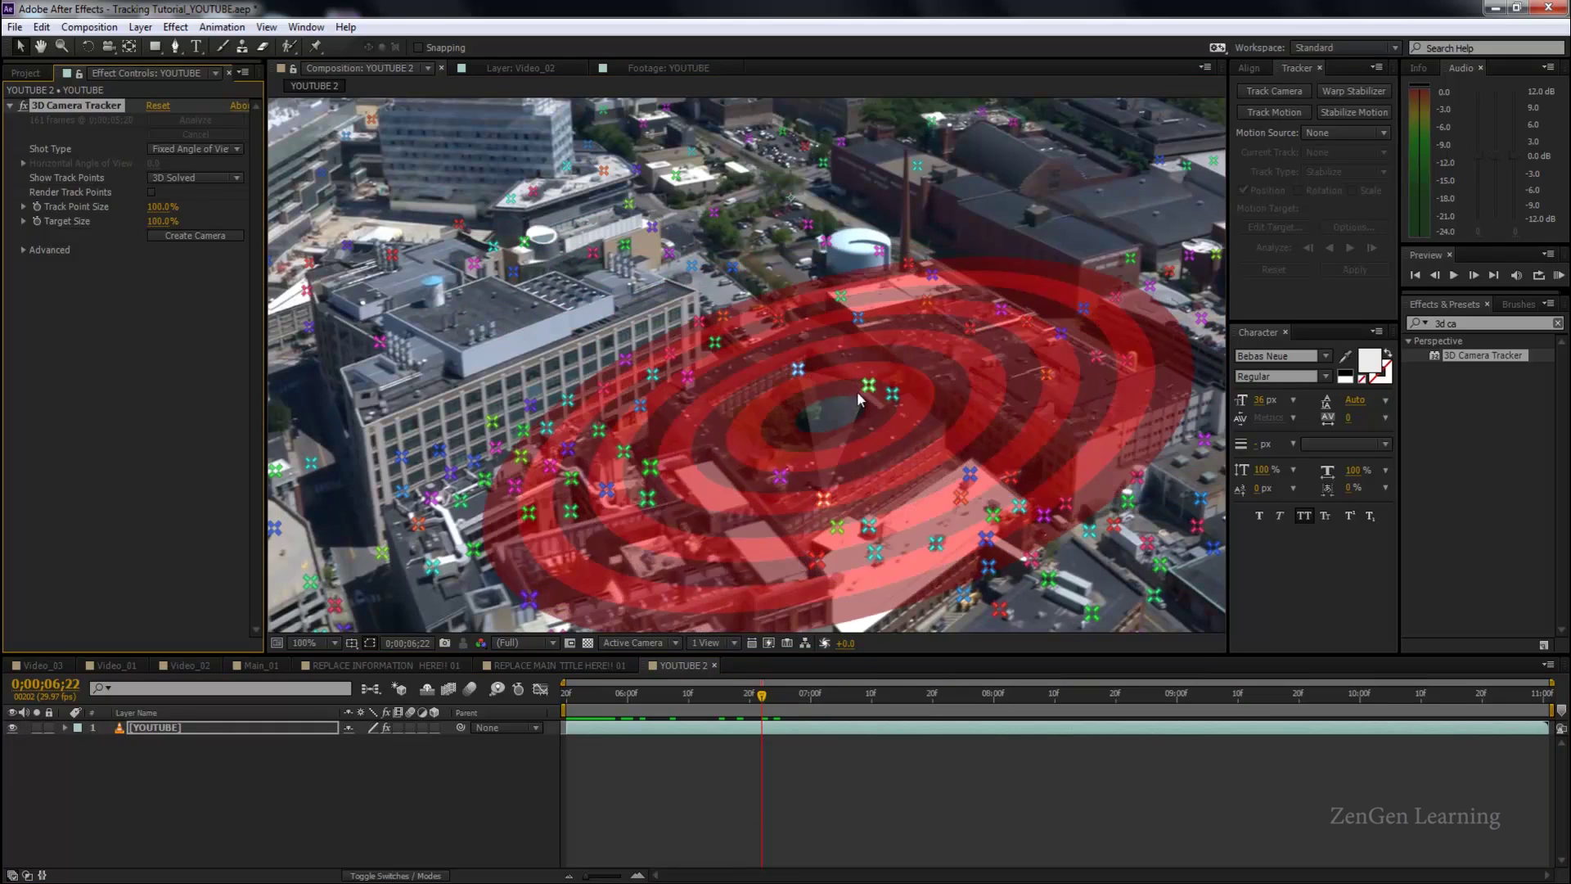
pyautogui.click(869, 386)
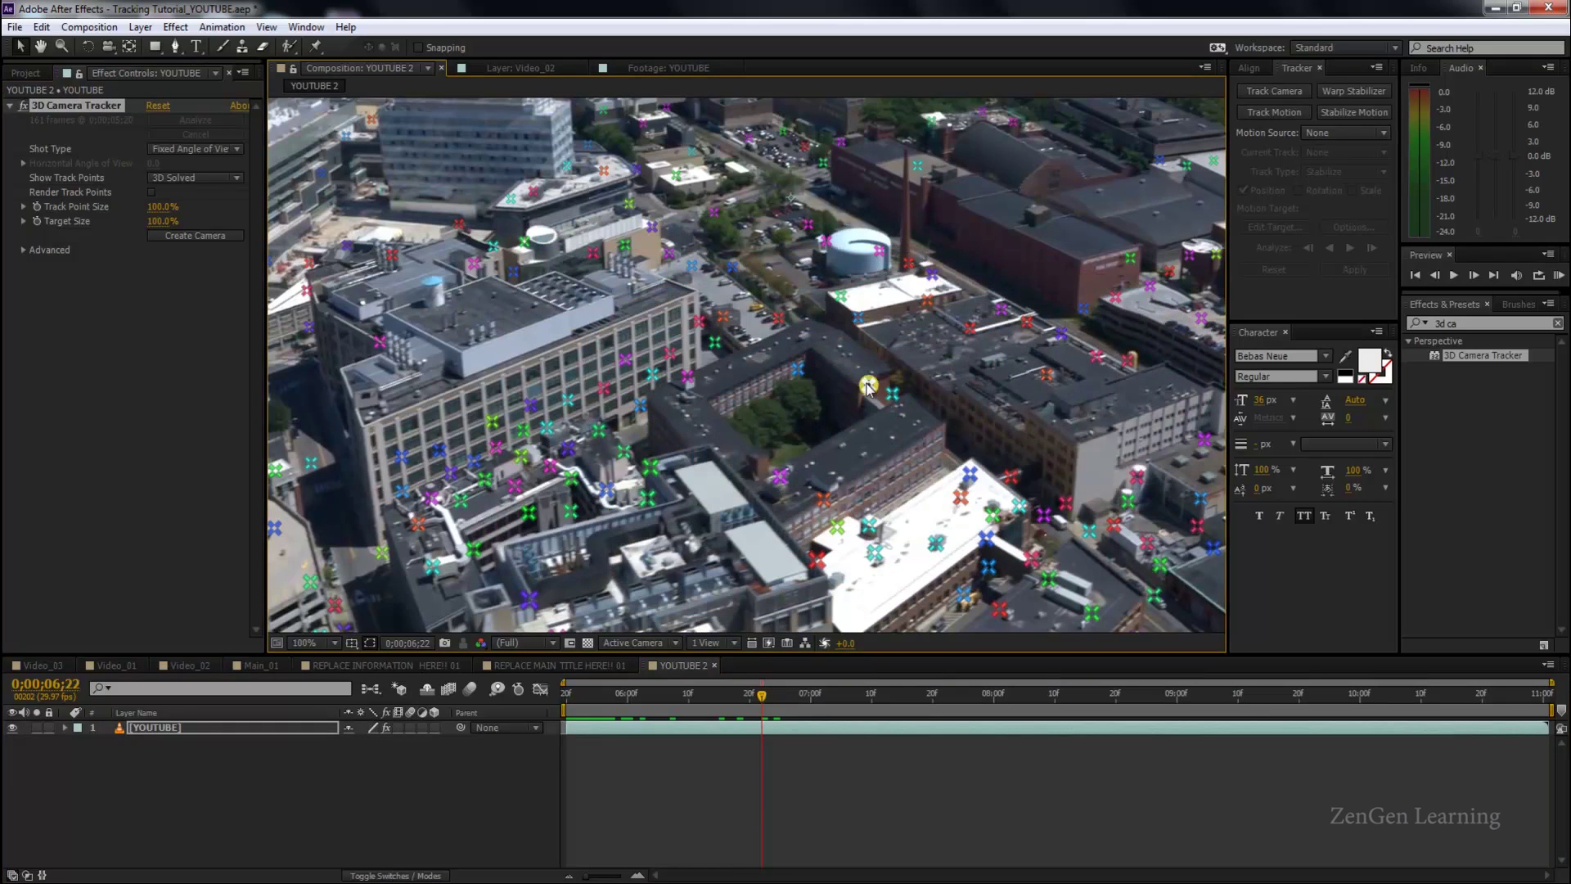
pyautogui.rightClick(868, 387)
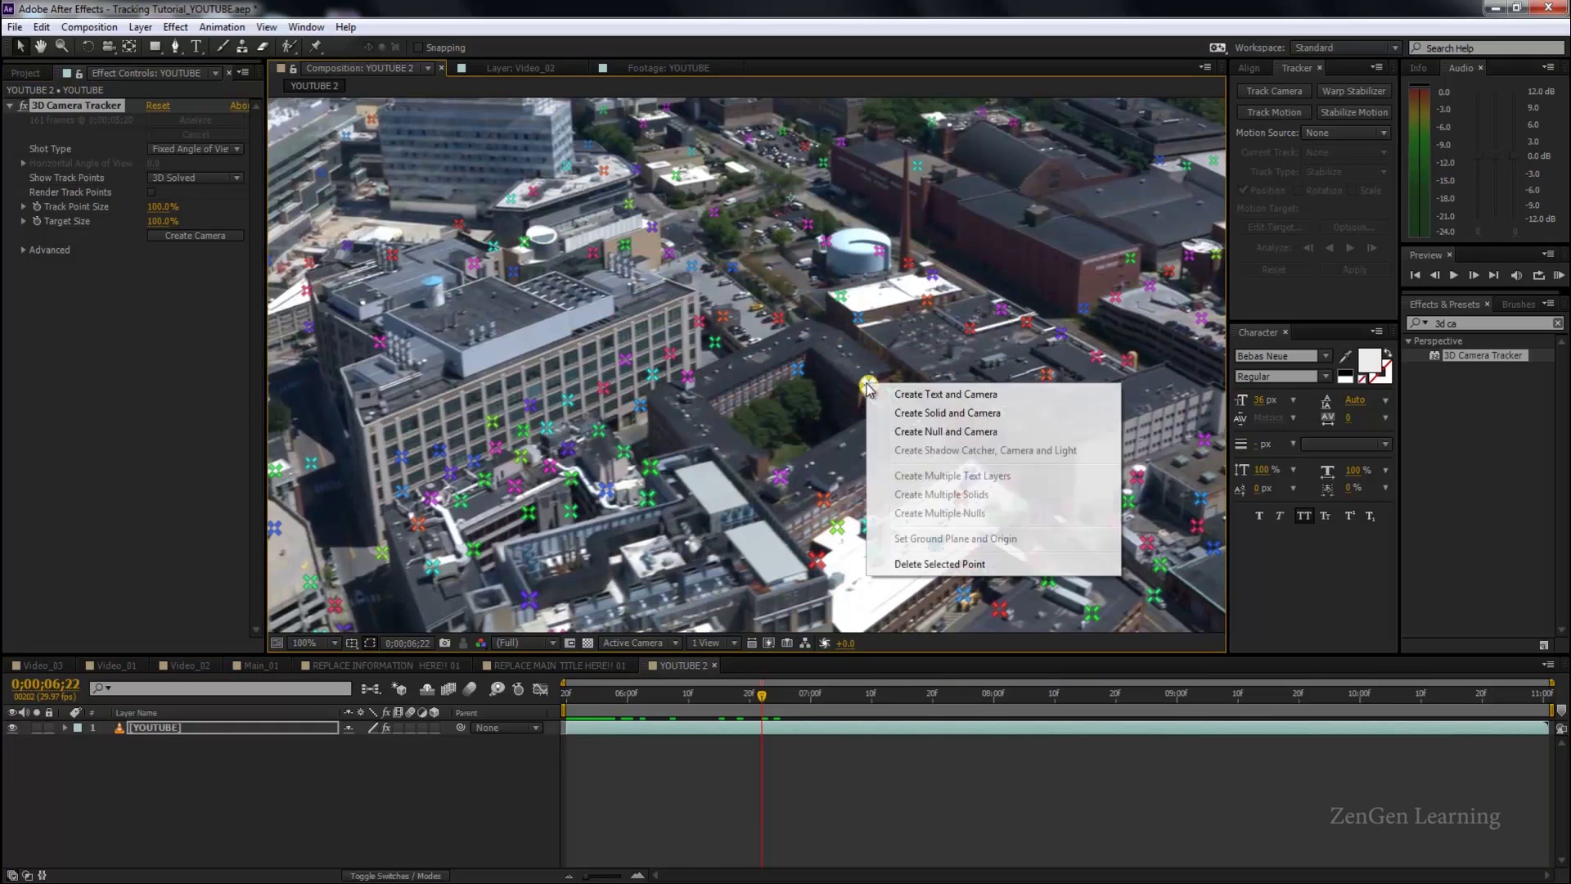
pyautogui.click(923, 414)
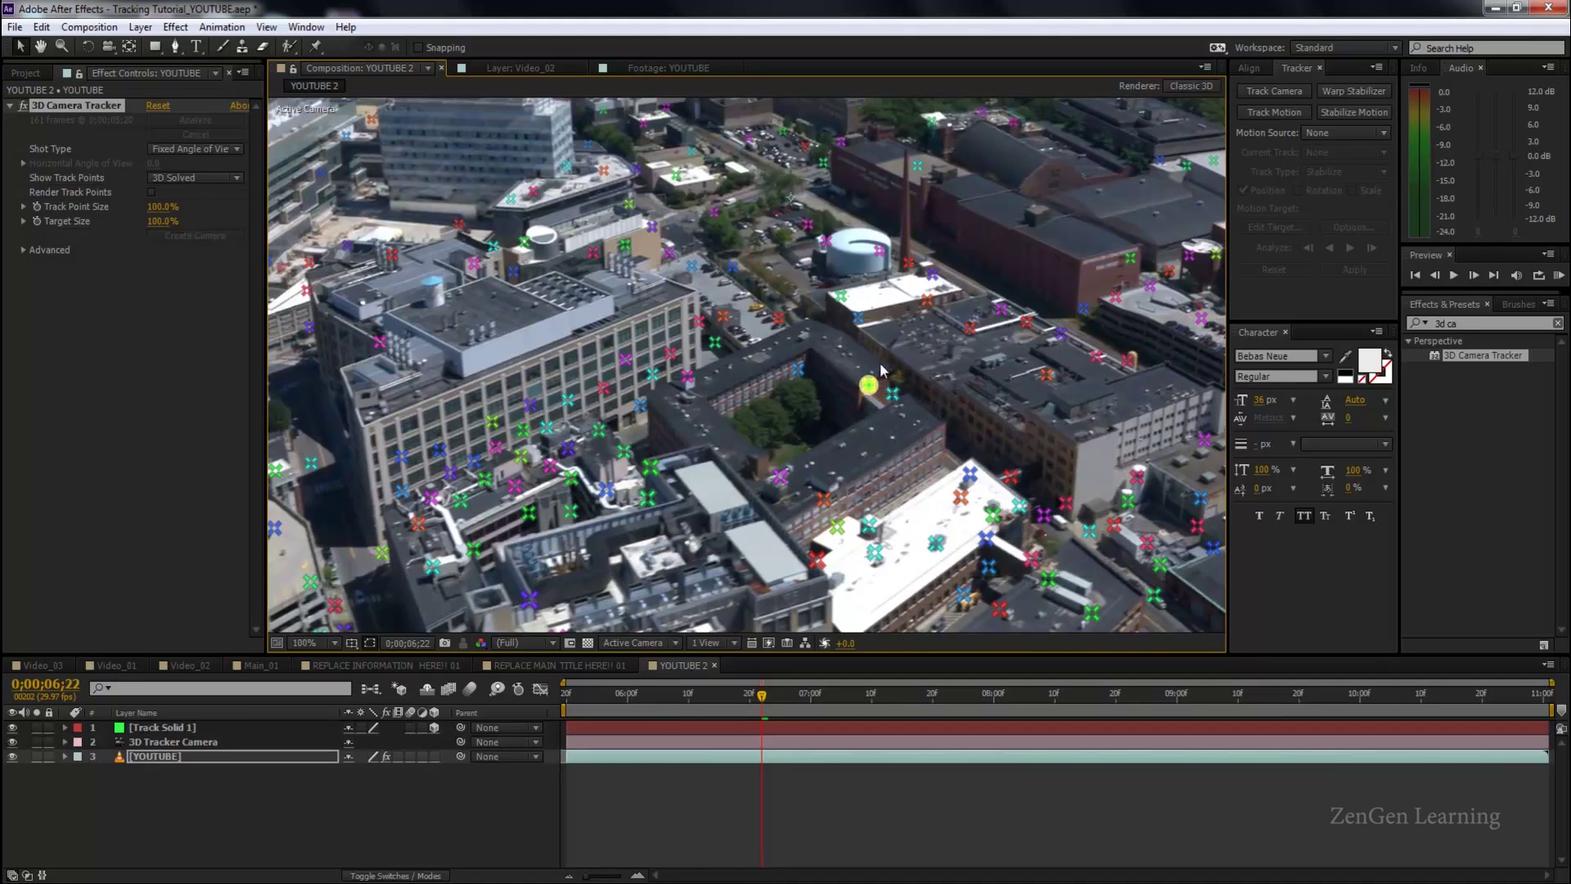
pyautogui.click(306, 793)
pyautogui.press(',')
pyautogui.press(',')
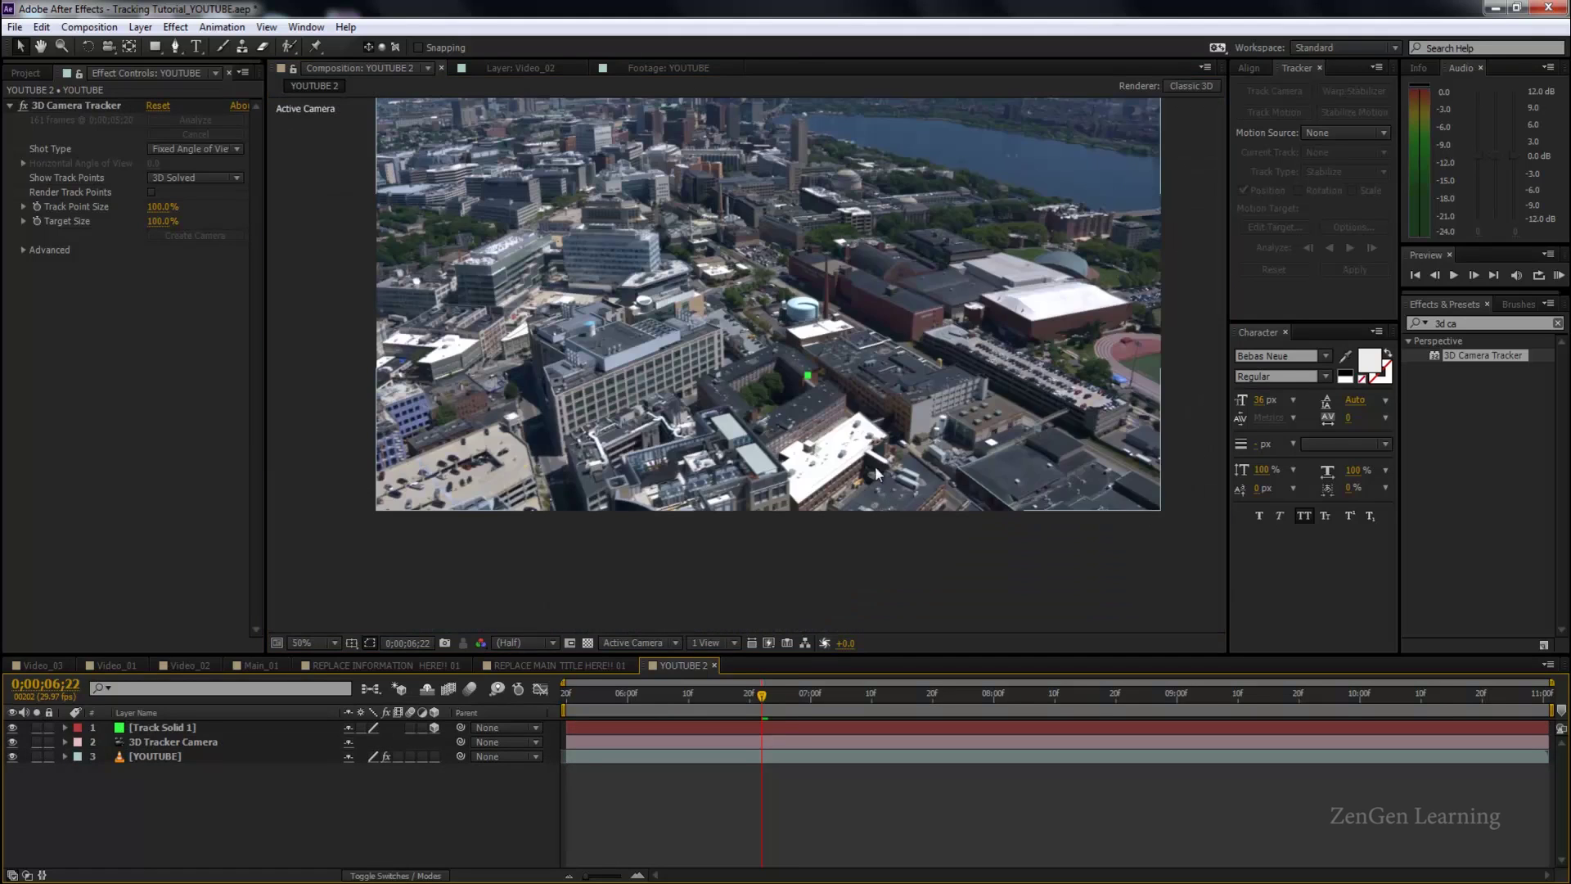
pyautogui.moveTo(859, 436); pyautogui.dragTo(850, 519)
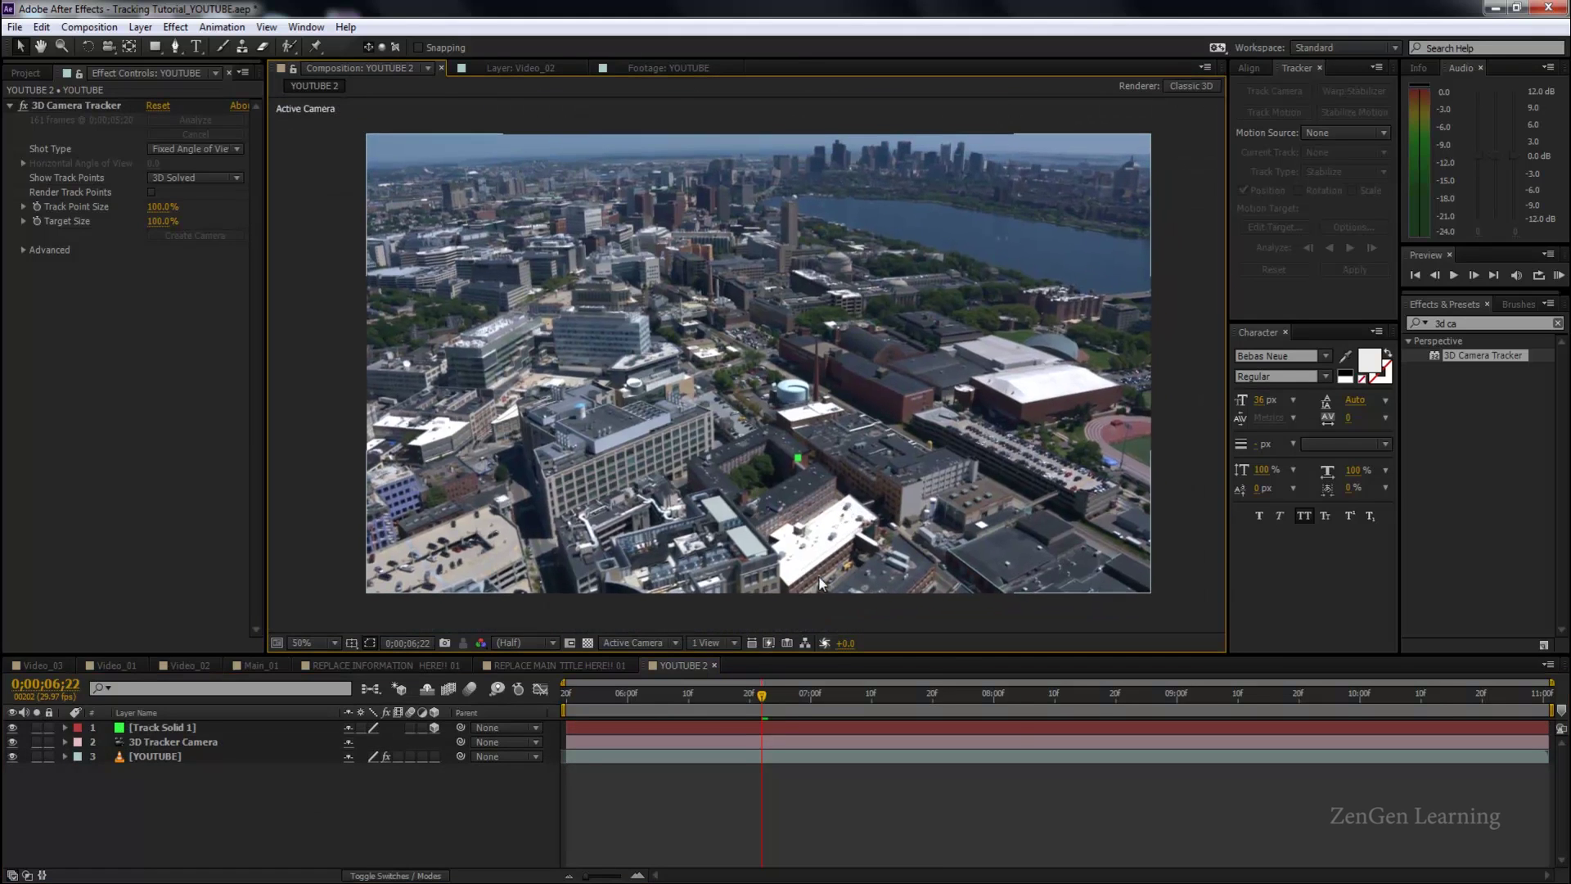
pyautogui.click(959, 788)
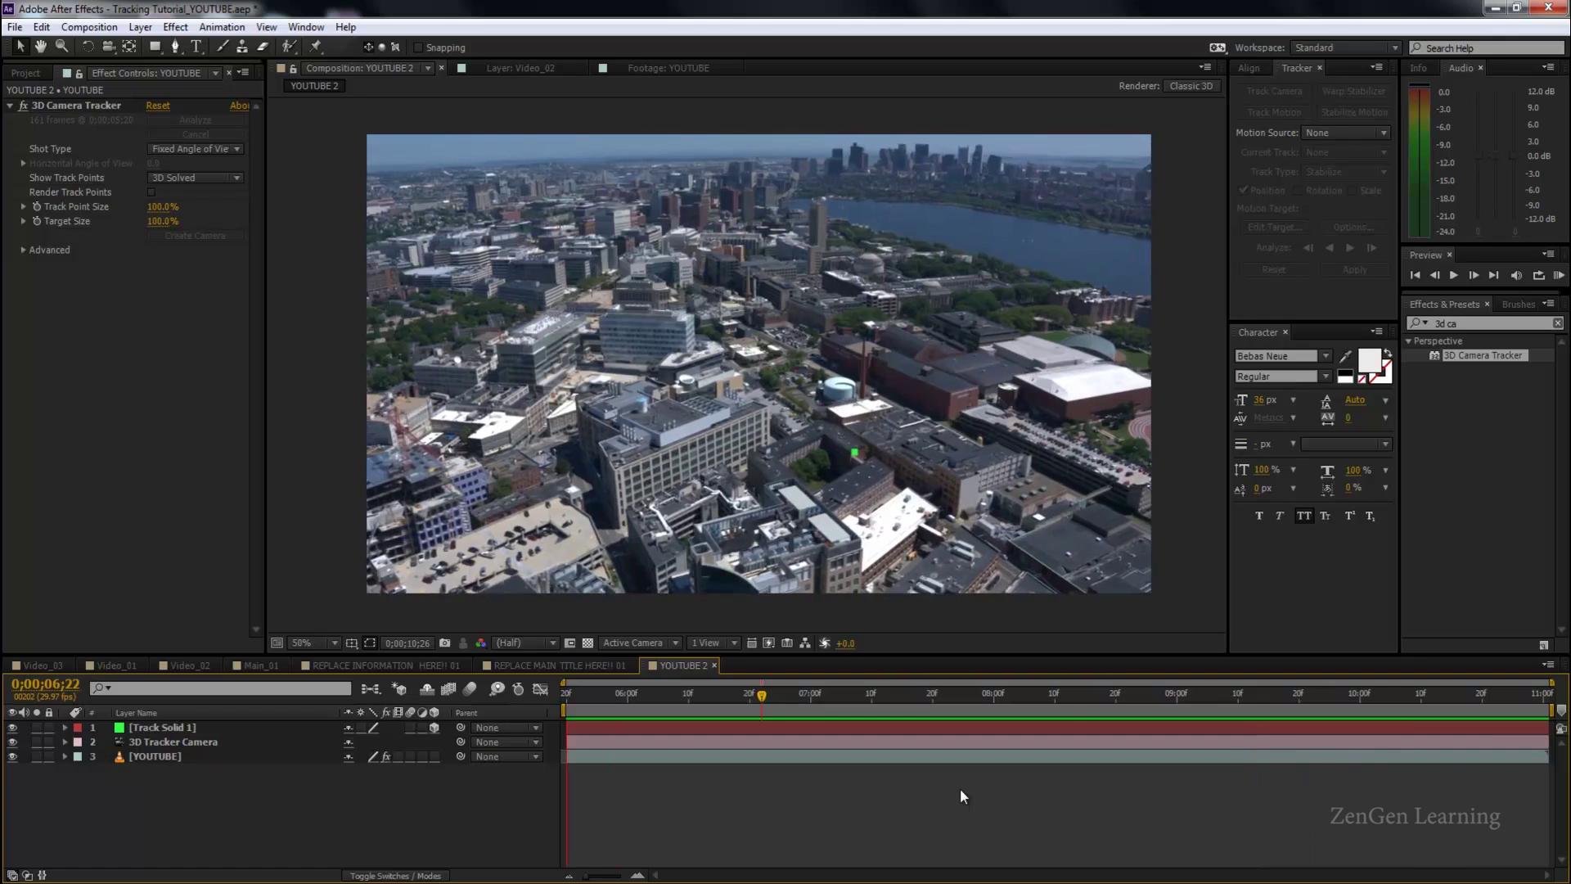
# Replay the tracked footage from 0;00;05;20.
pyautogui.press('space')
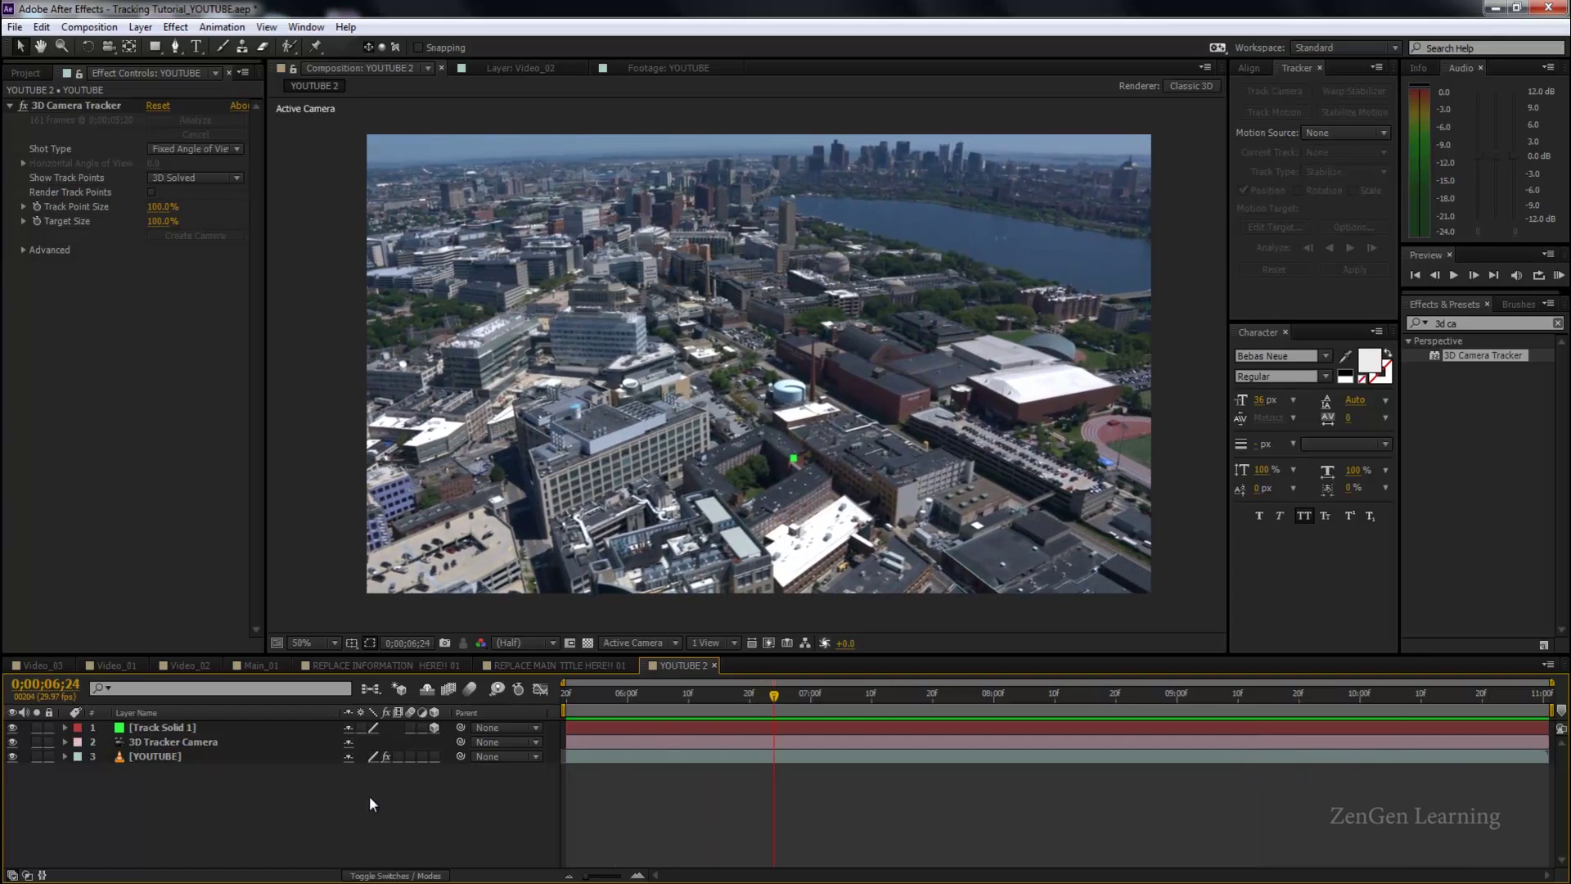
pyautogui.click(187, 741)
pyautogui.moveTo(645, 684); pyautogui.dragTo(555, 692)
pyautogui.press('space')
pyautogui.press('space')
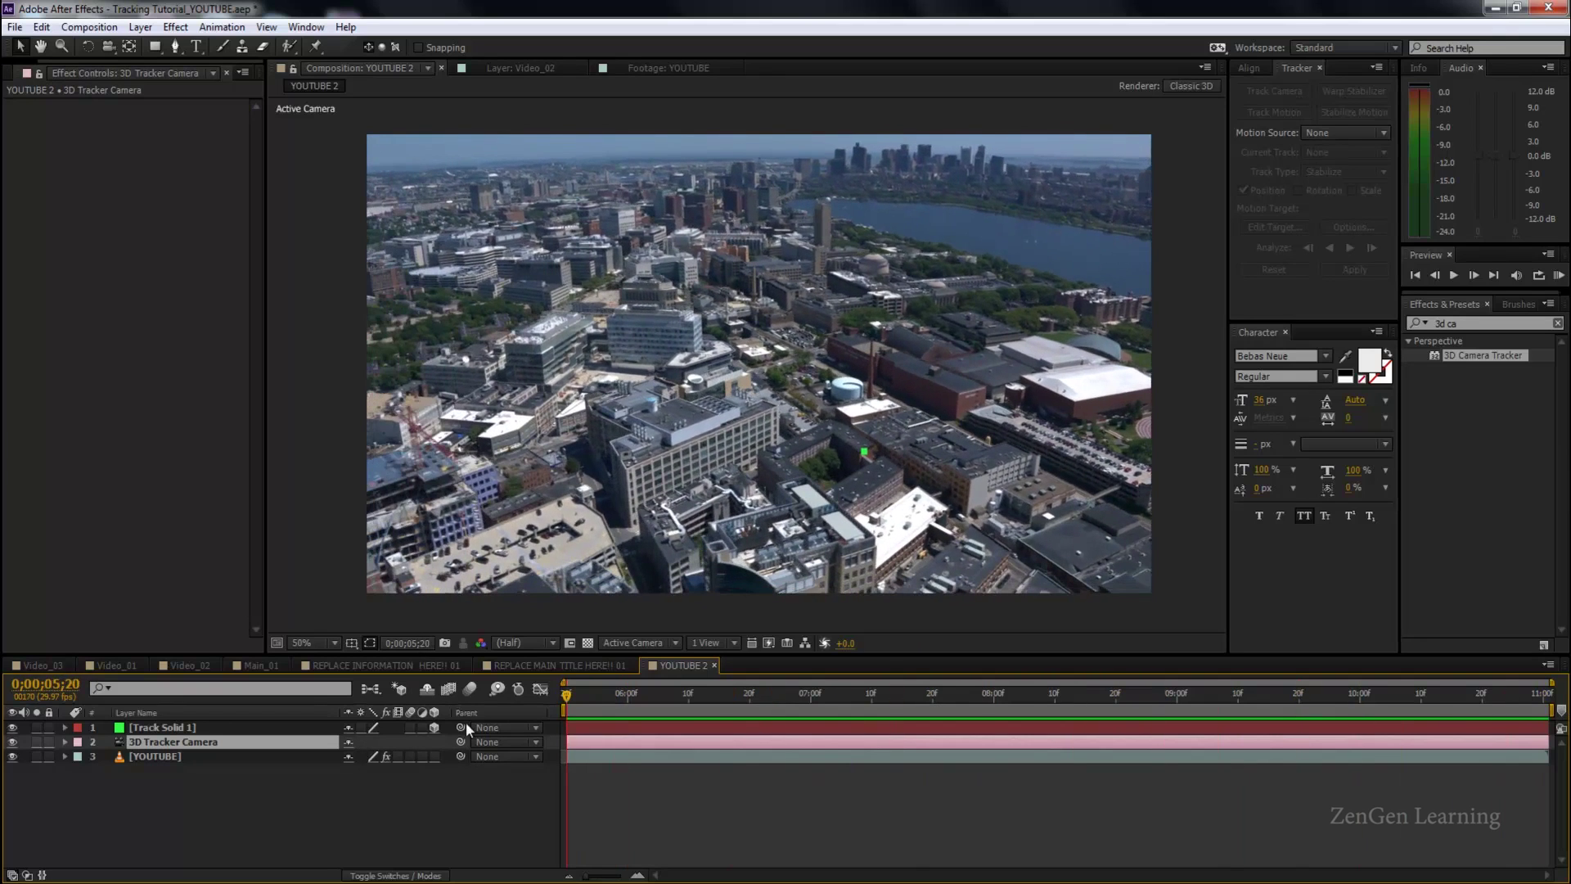
# Rename the Track Solid 1 layer to Main_01 and save the project.
pyautogui.click(13, 69)
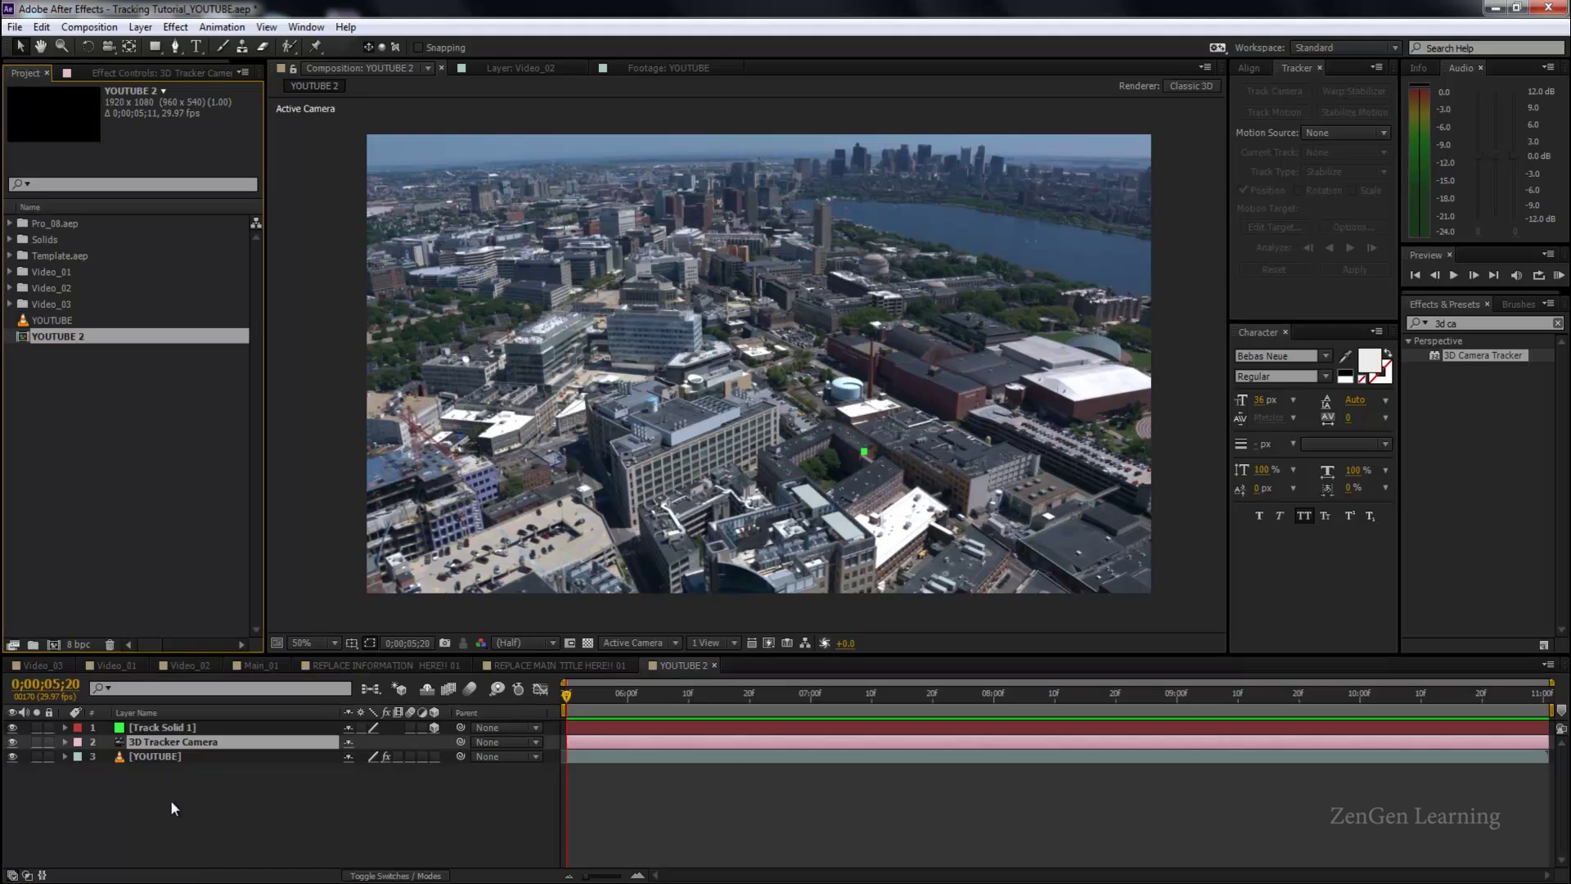
pyautogui.click(160, 721)
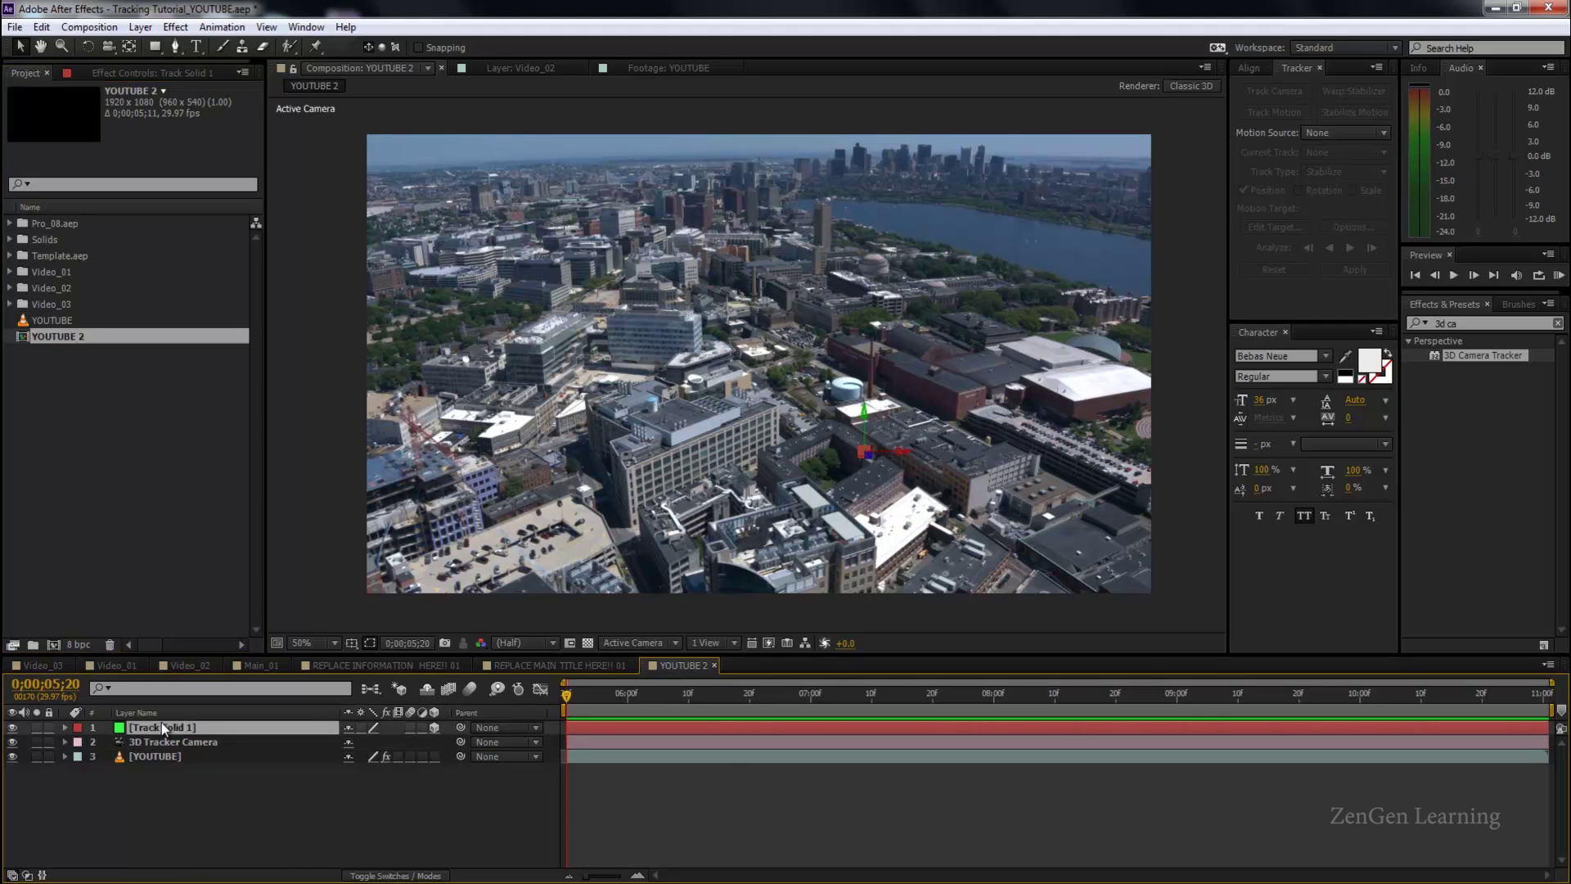
pyautogui.press('Return')
pyautogui.write('Main_01')
pyautogui.press('Return')
pyautogui.hotkey('ctrl', 's')
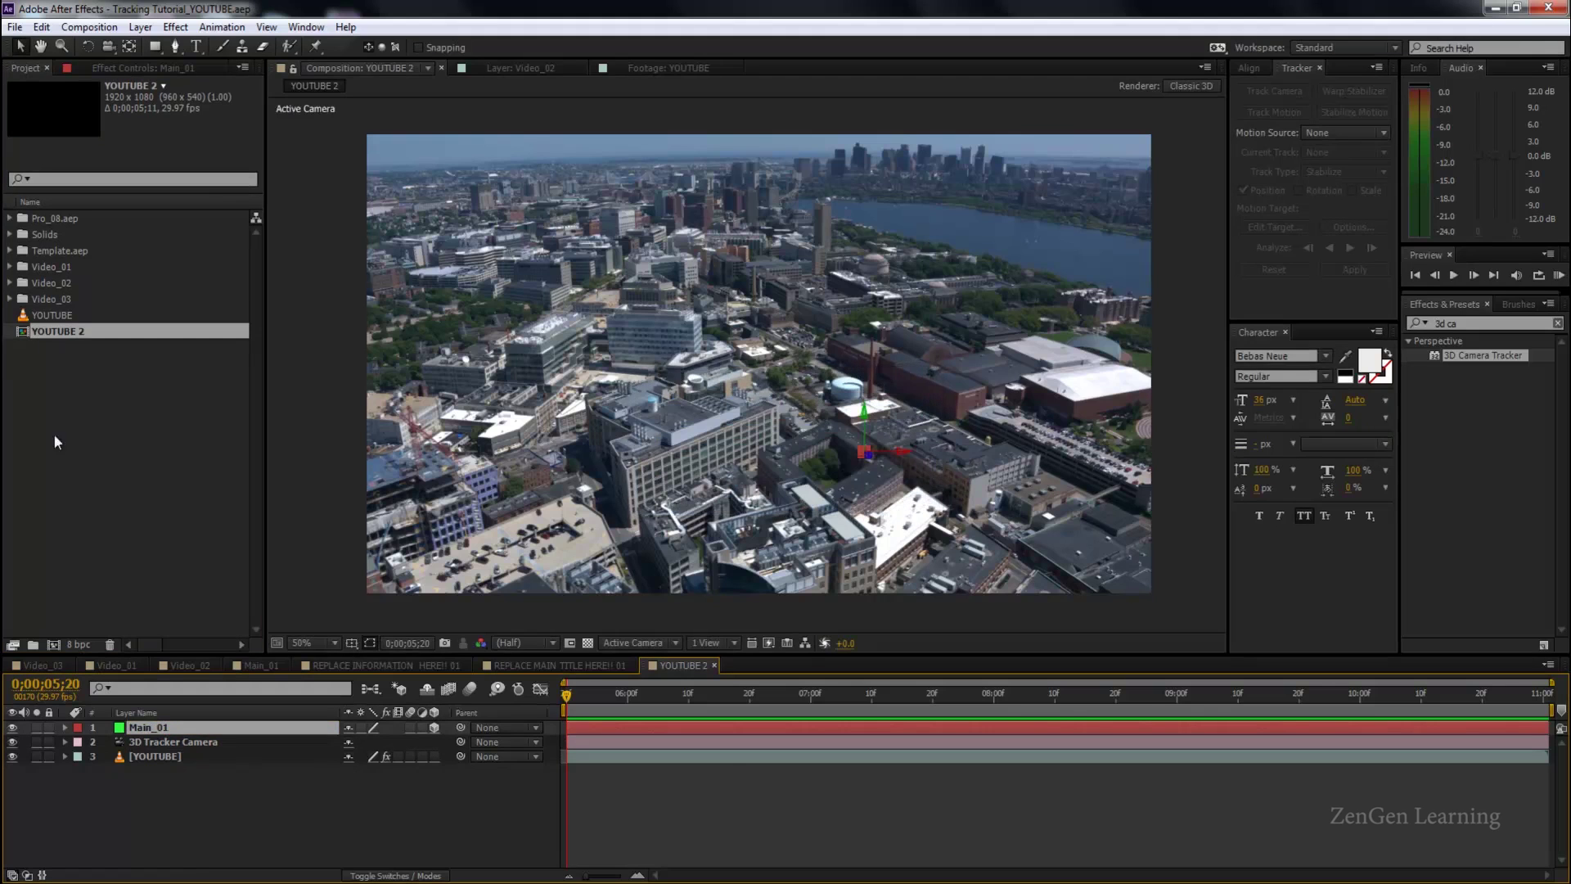
# Expand Template.aep in the Project panel, leaving the Top Right folder collapsed.
pyautogui.click(49, 248)
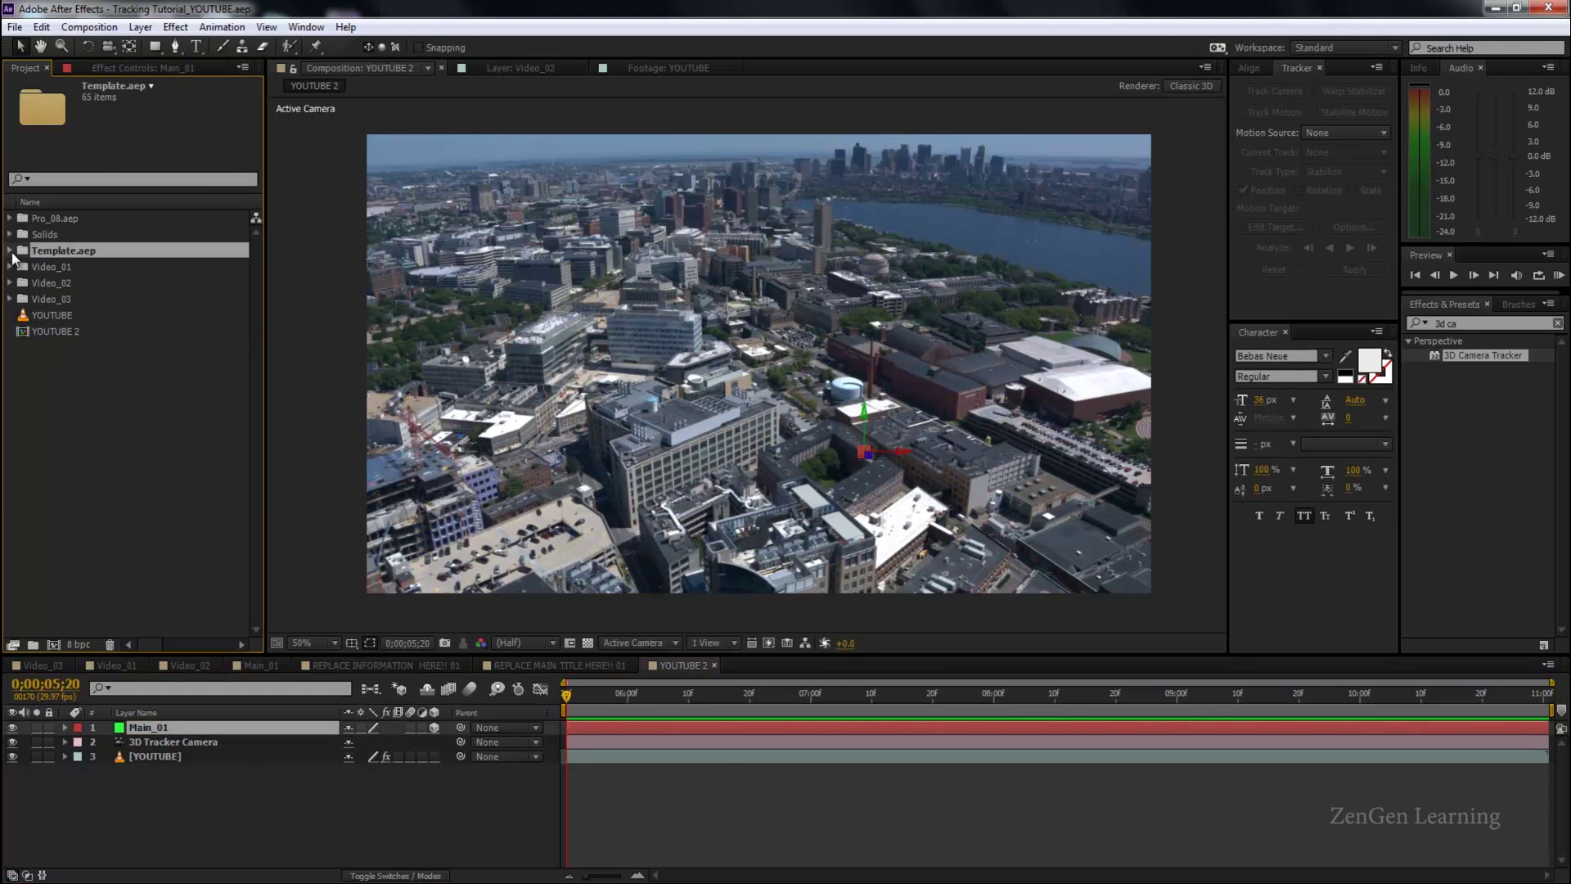
pyautogui.click(11, 251)
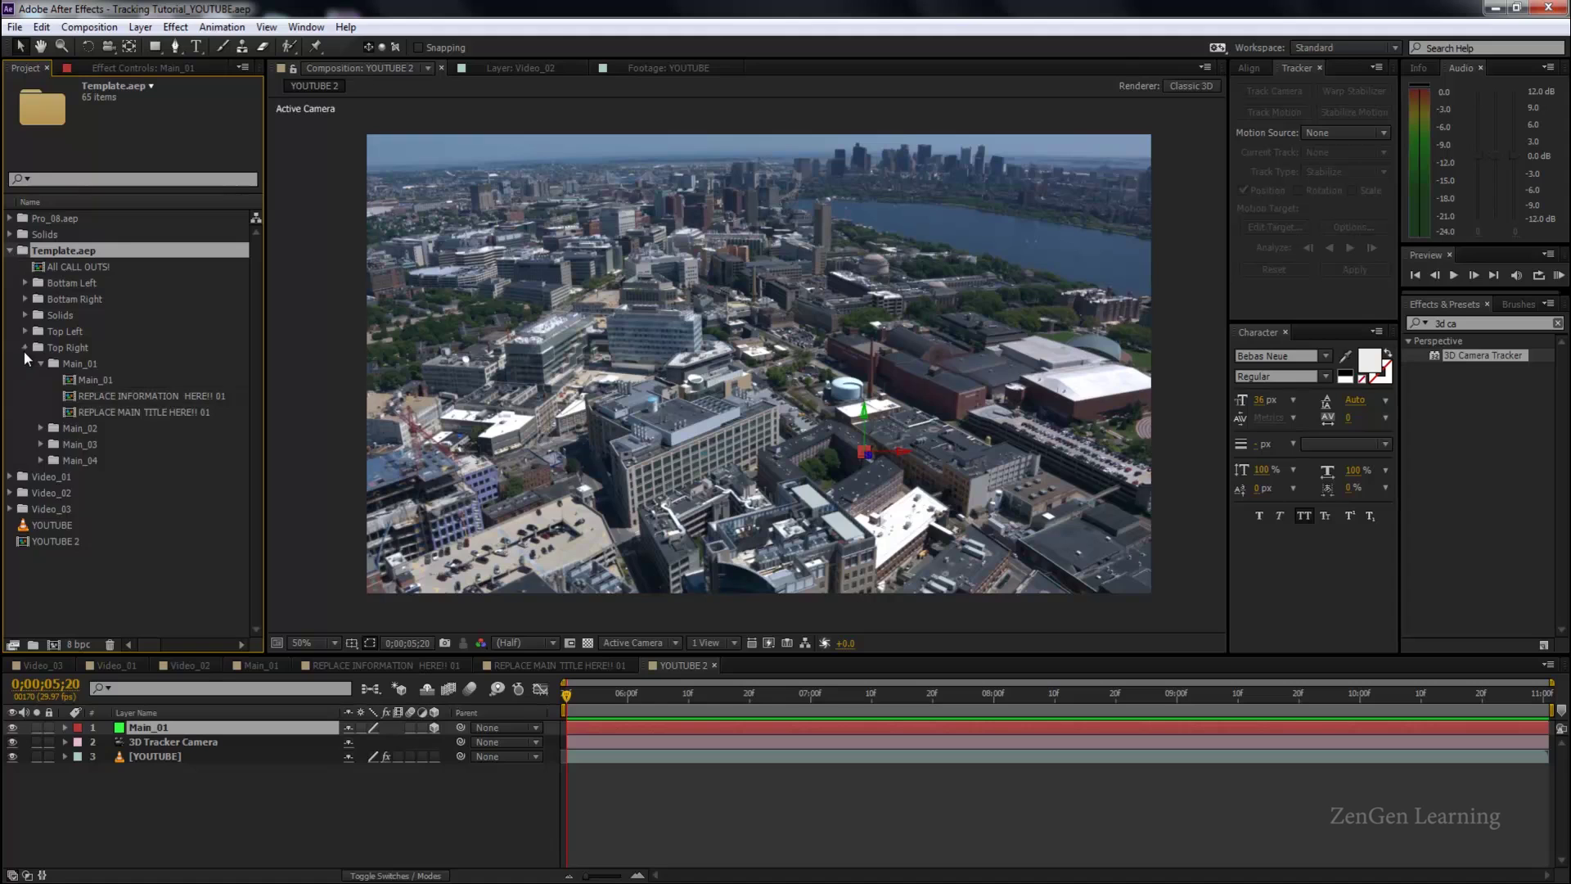
pyautogui.click(23, 349)
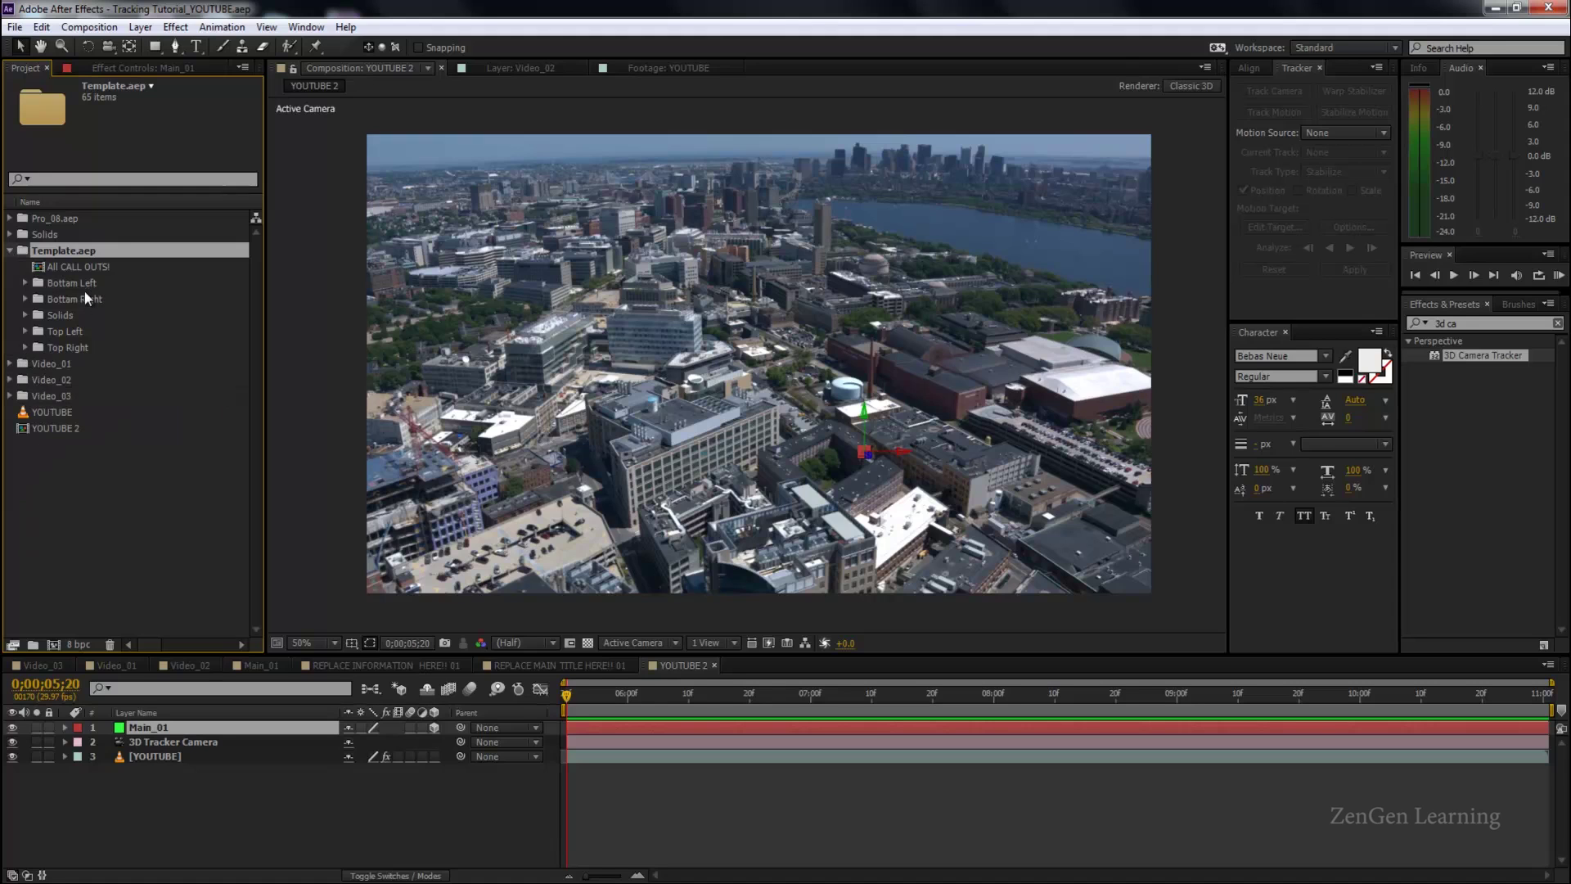
# Open the Main_01 comp from Template > Top Right and preview its callout animation.
pyautogui.click(57, 350)
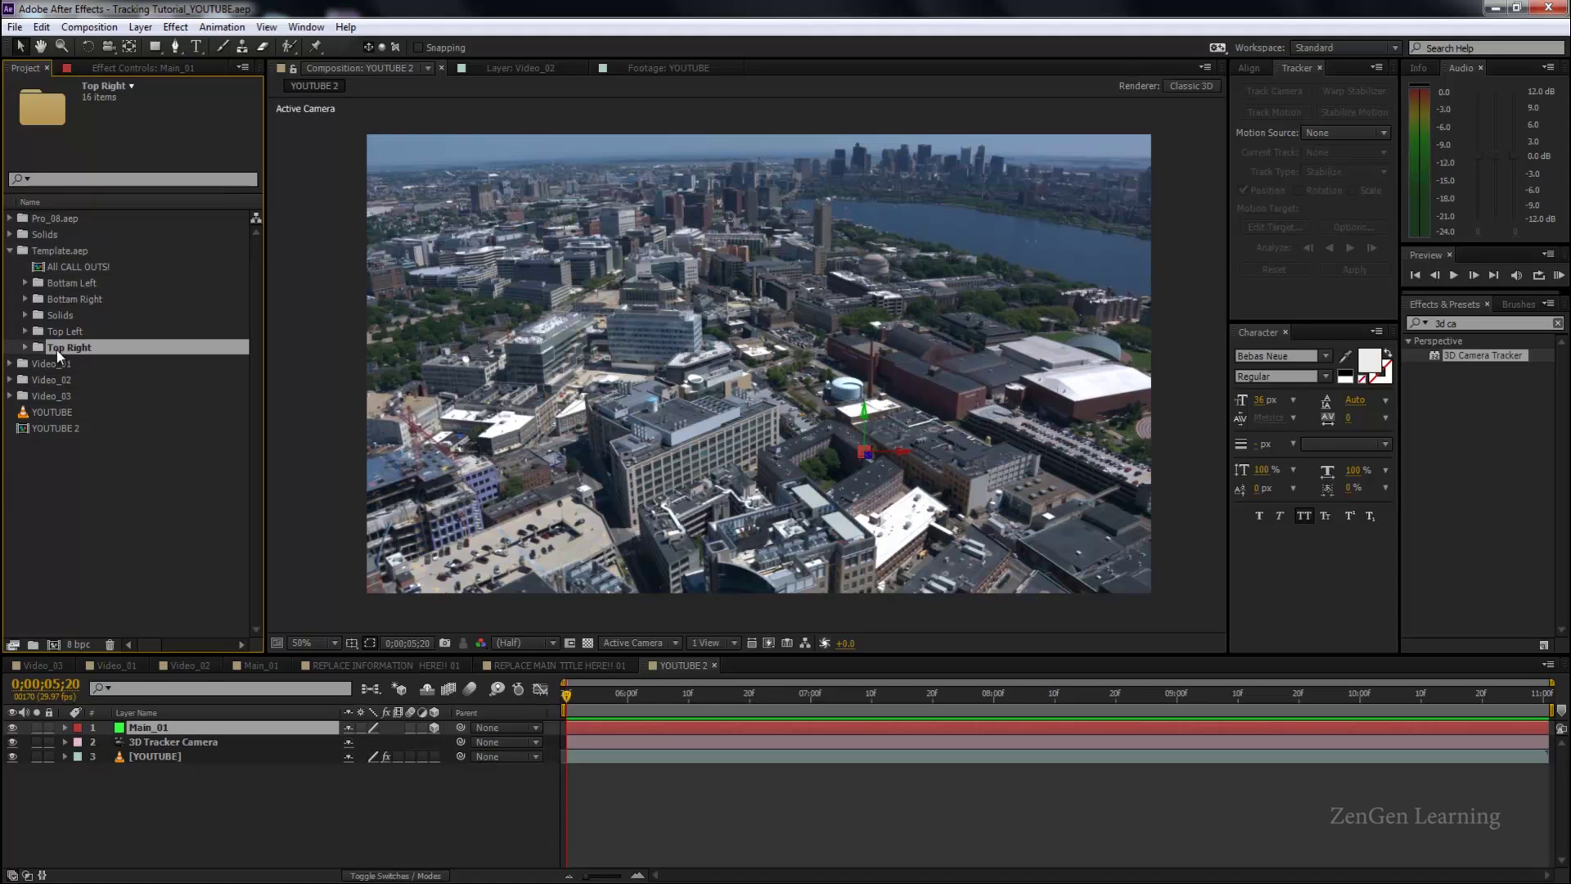
pyautogui.click(25, 347)
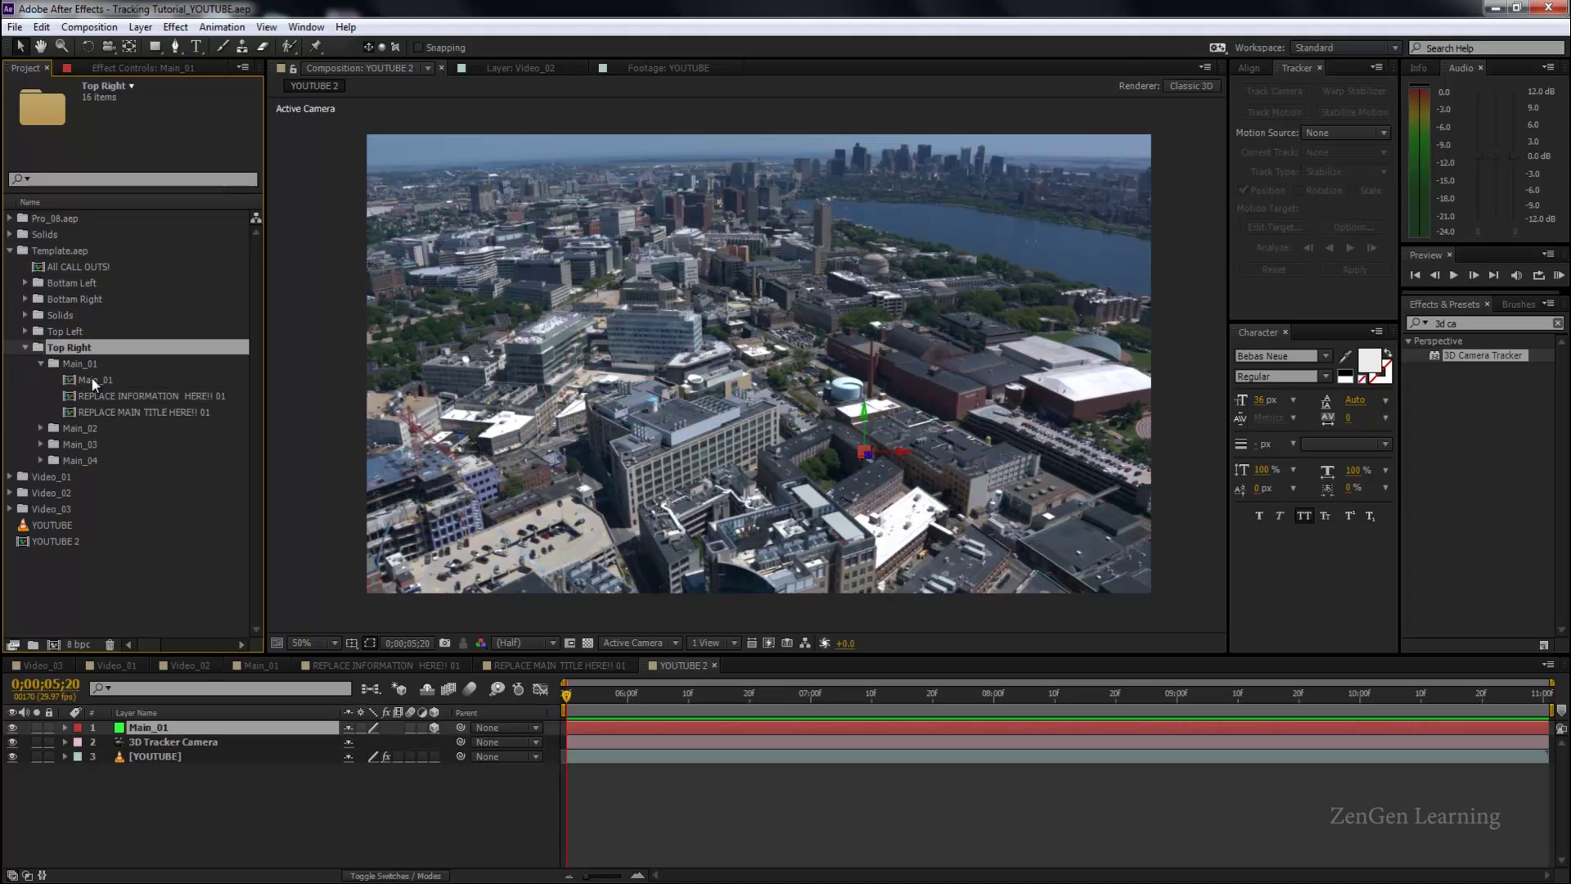
pyautogui.click(92, 378)
pyautogui.click(40, 362)
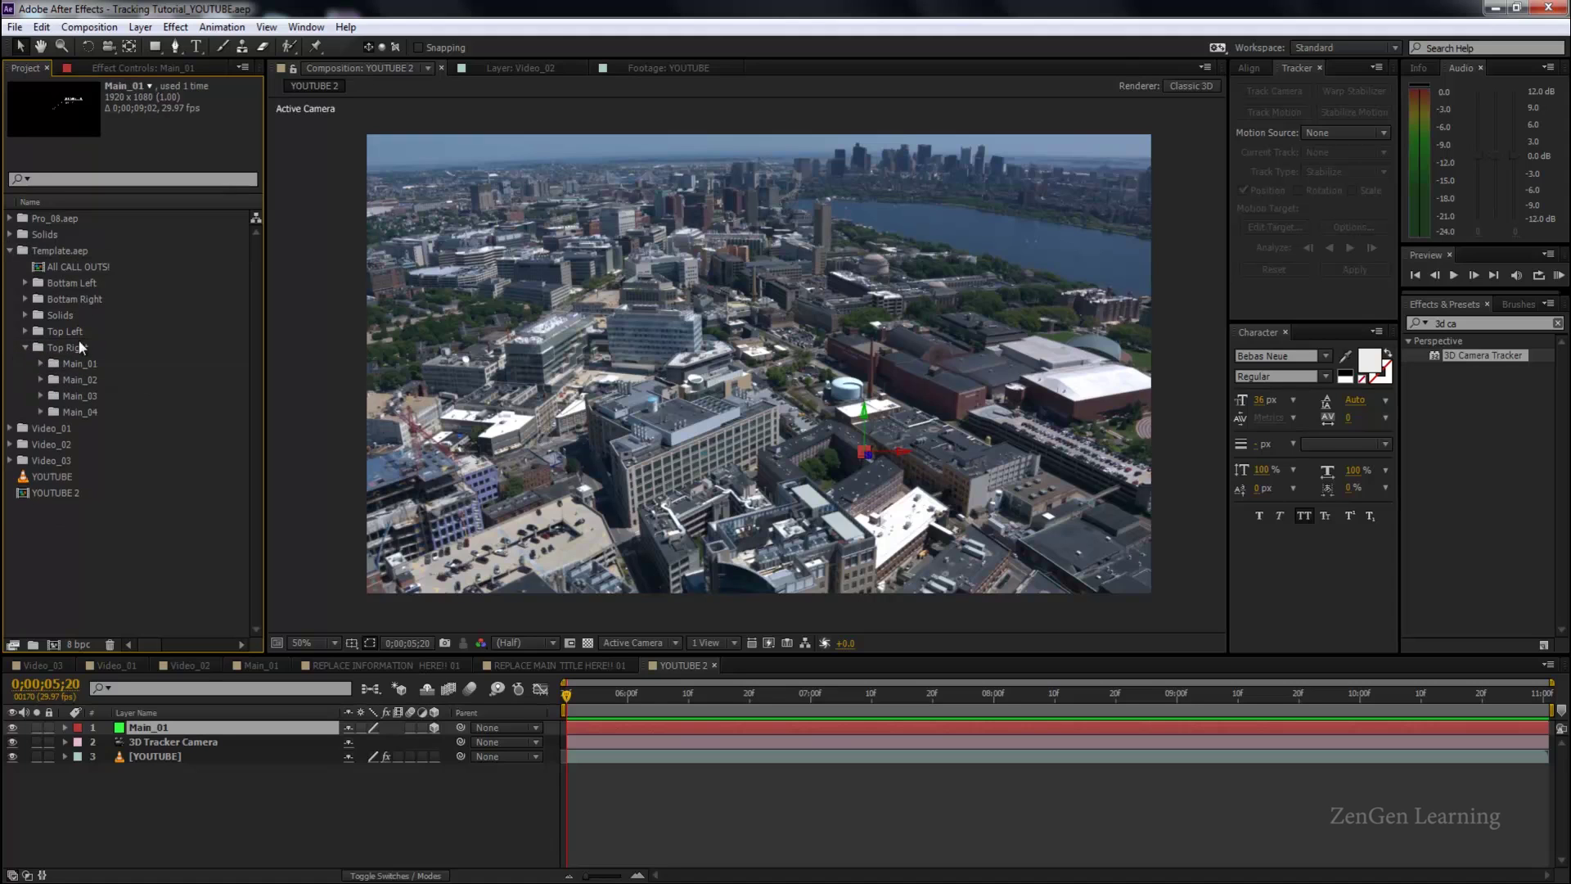
pyautogui.click(40, 362)
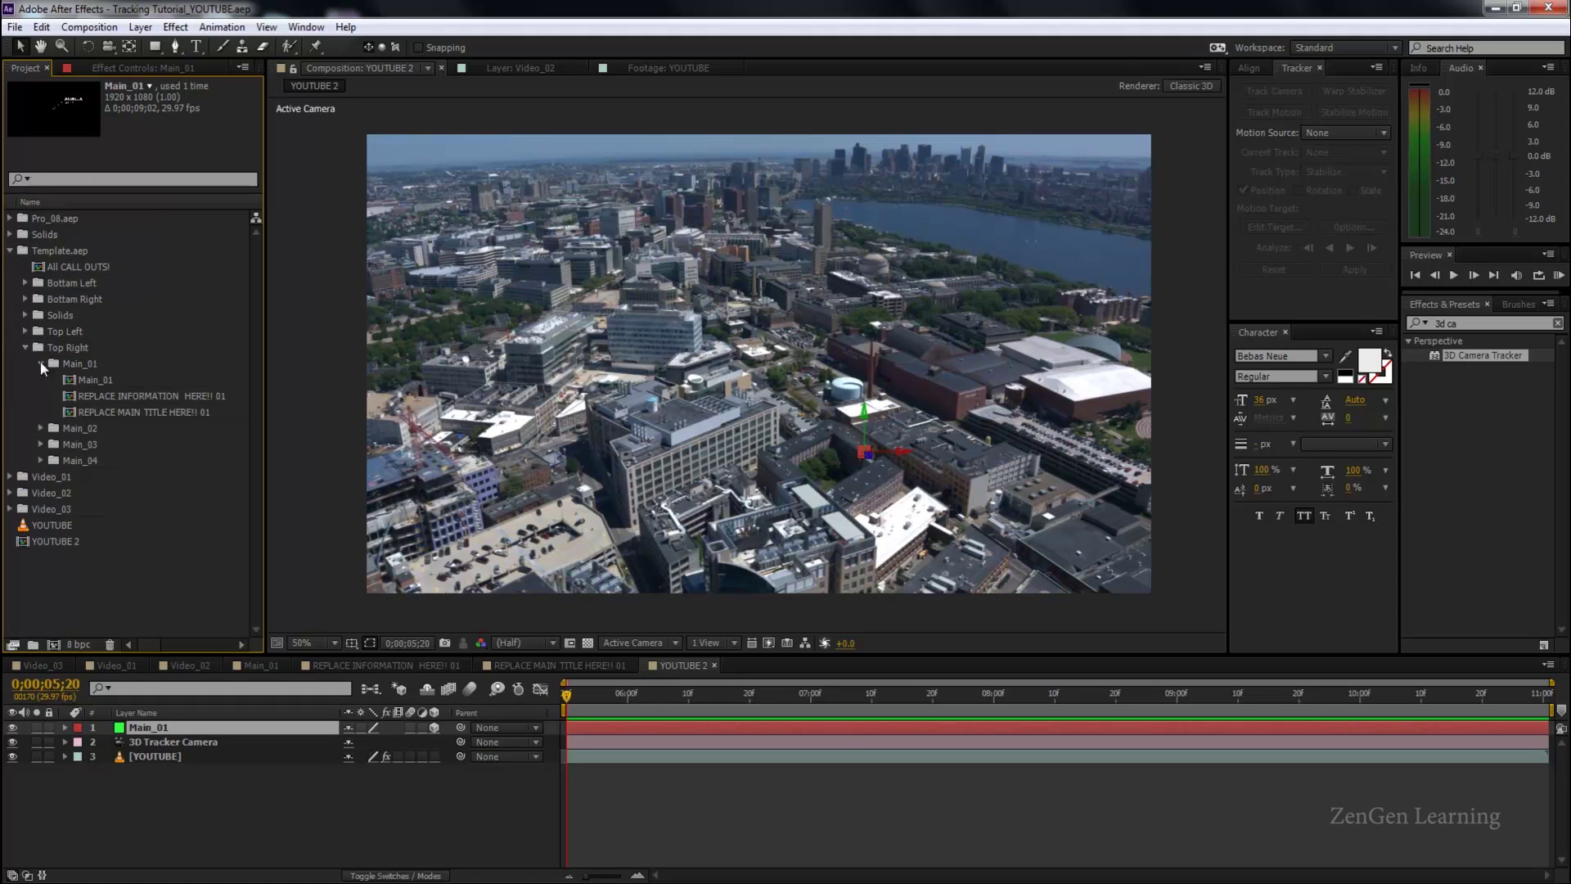
pyautogui.doubleClick(121, 376)
pyautogui.moveTo(635, 699); pyautogui.dragTo(583, 701)
pyautogui.press('KP_0')
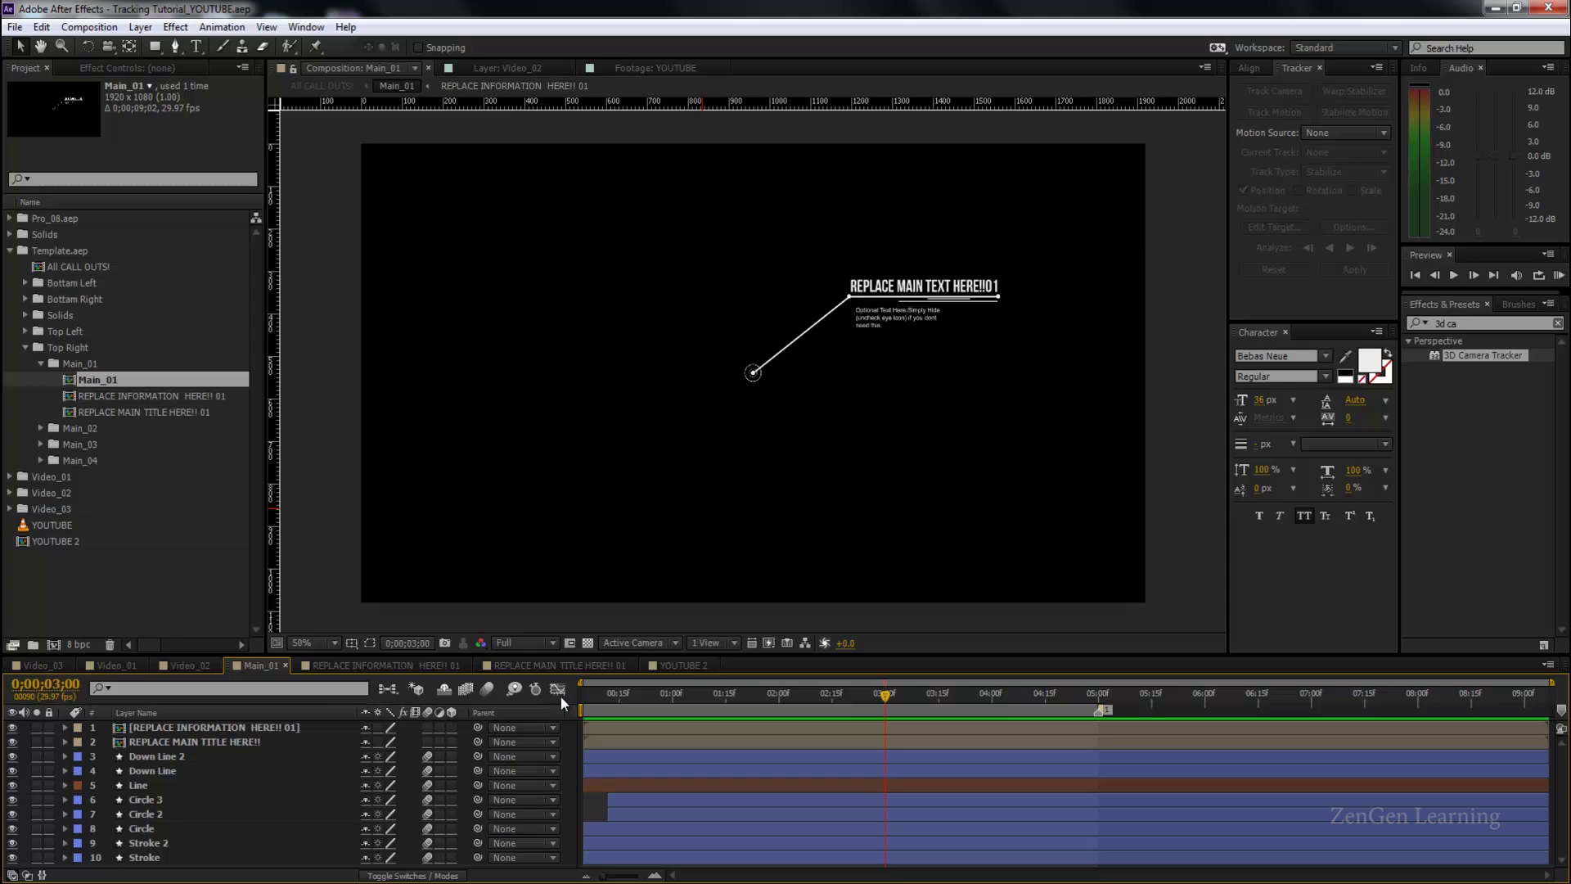
# Inspect the main title precomp, then return to Main_01 and the Video_02 comp.
pyautogui.doubleClick(188, 739)
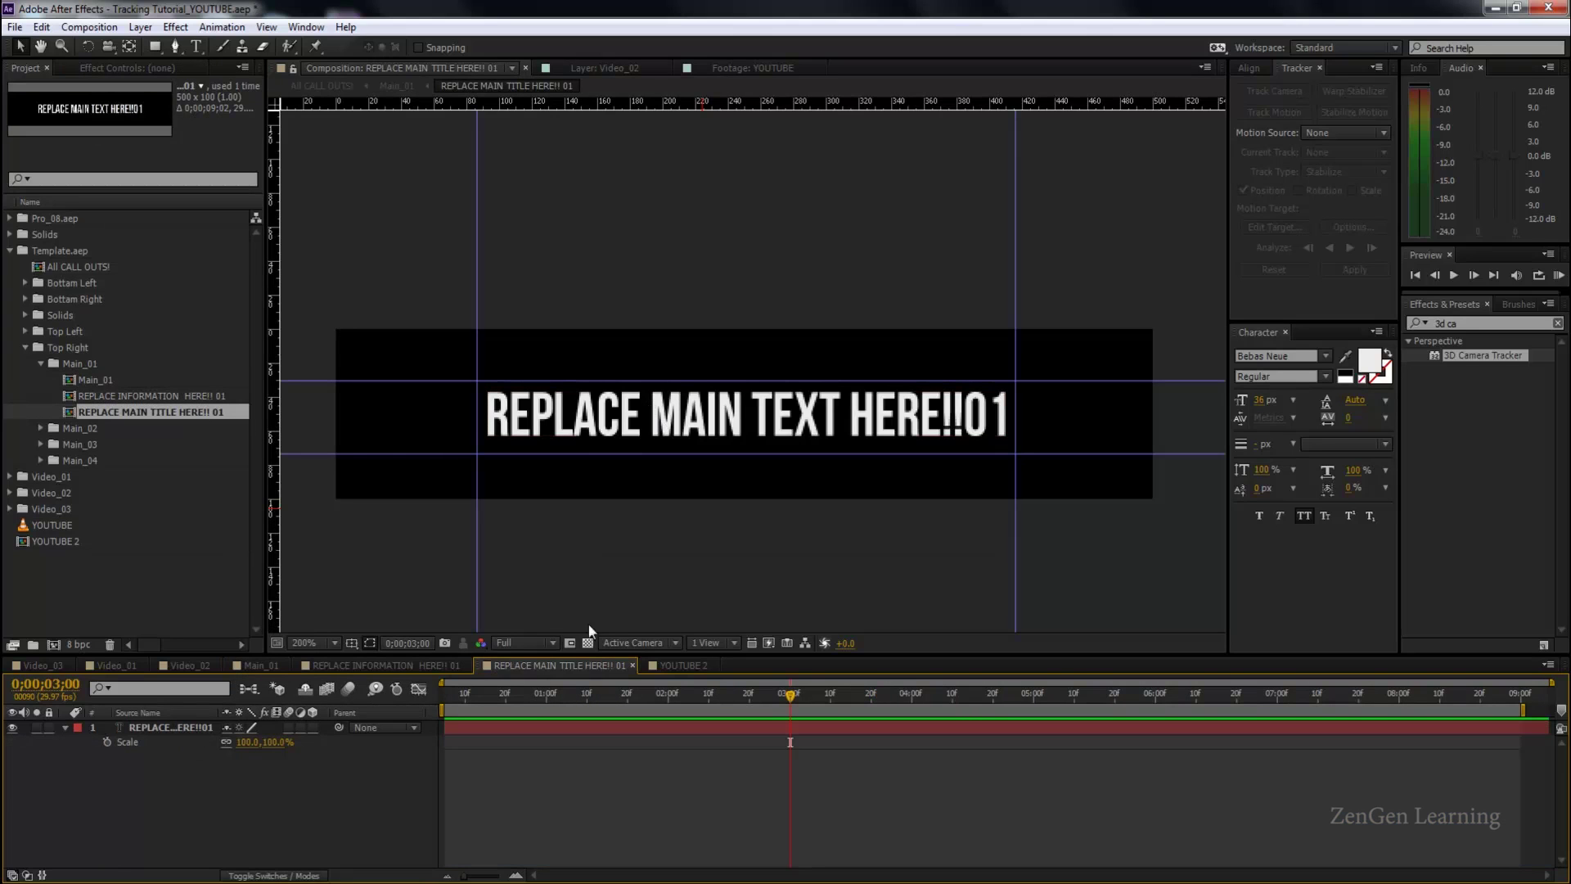
pyautogui.click(454, 665)
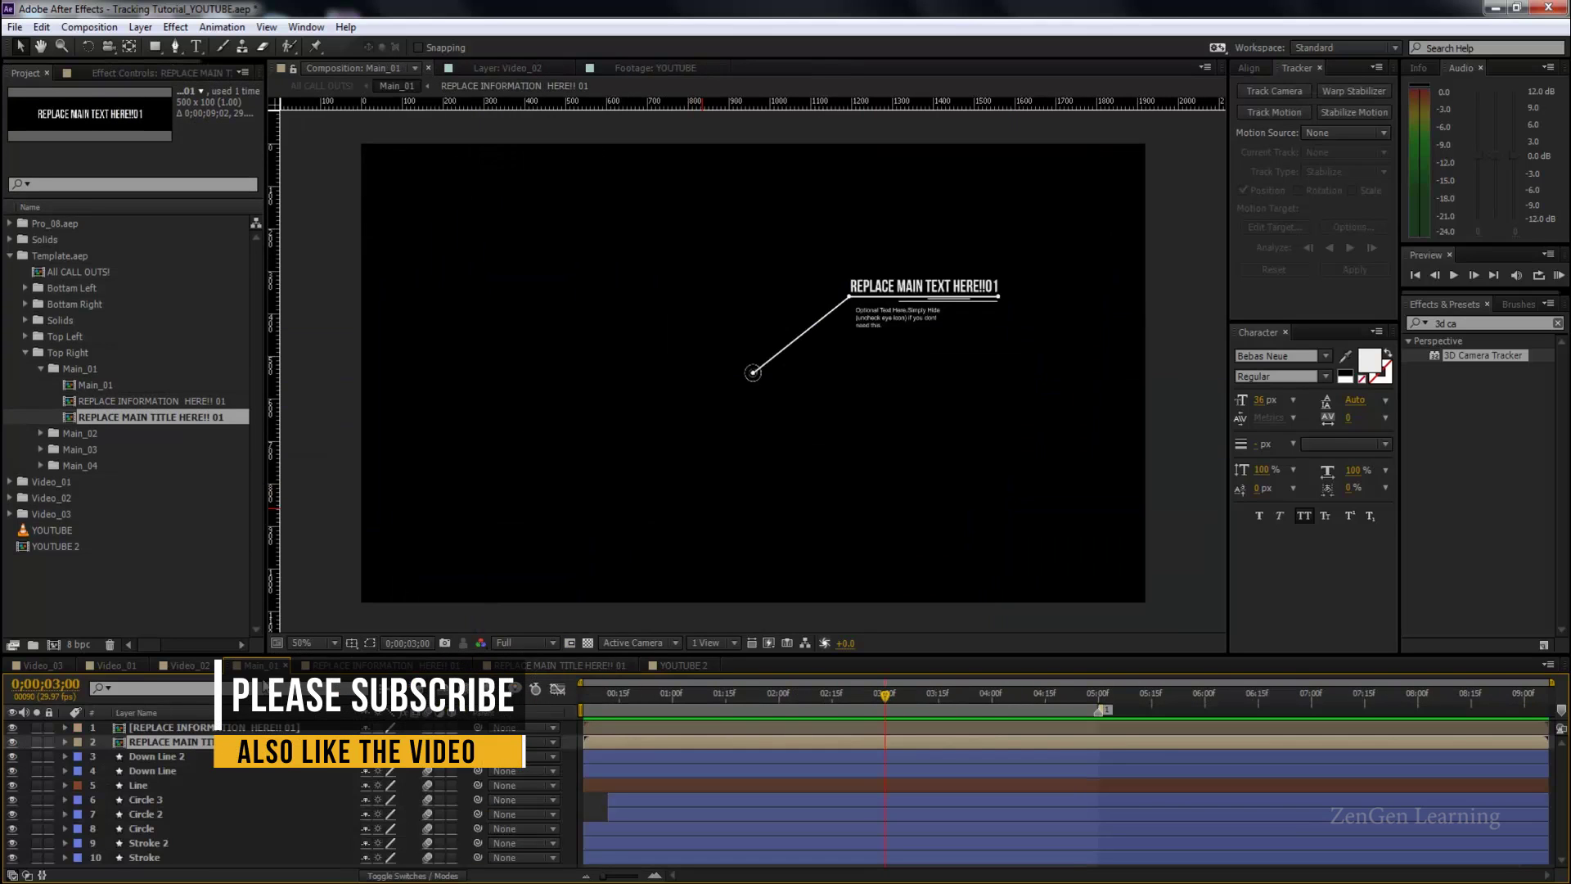
pyautogui.click(184, 665)
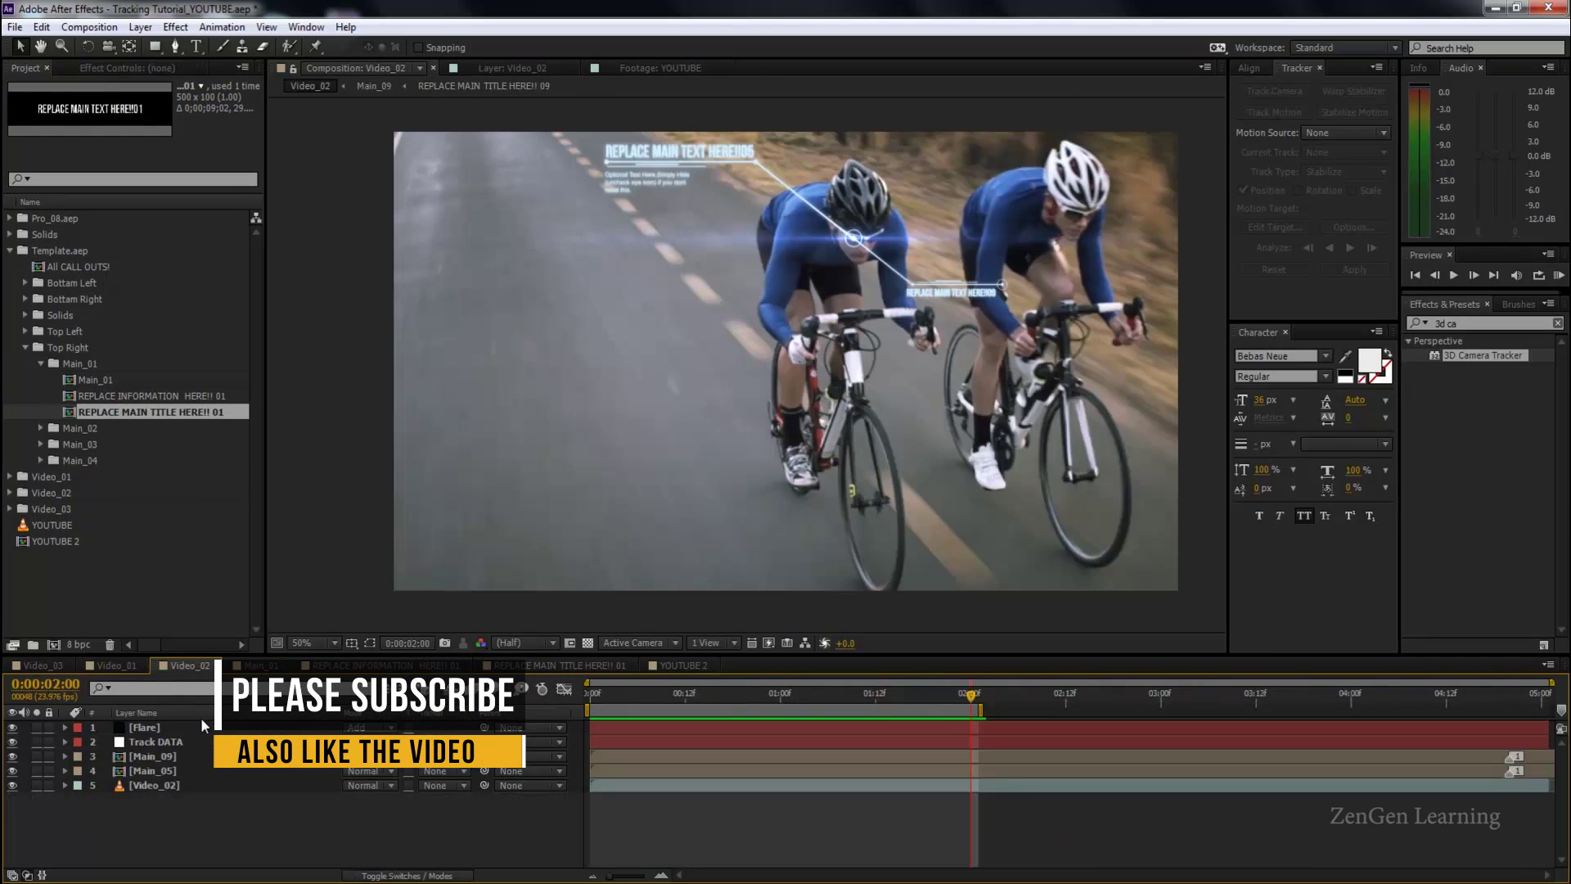
# Add Main_01 to the YOUTUBE 2 timeline as a 3D layer and preview it.
pyautogui.click(673, 665)
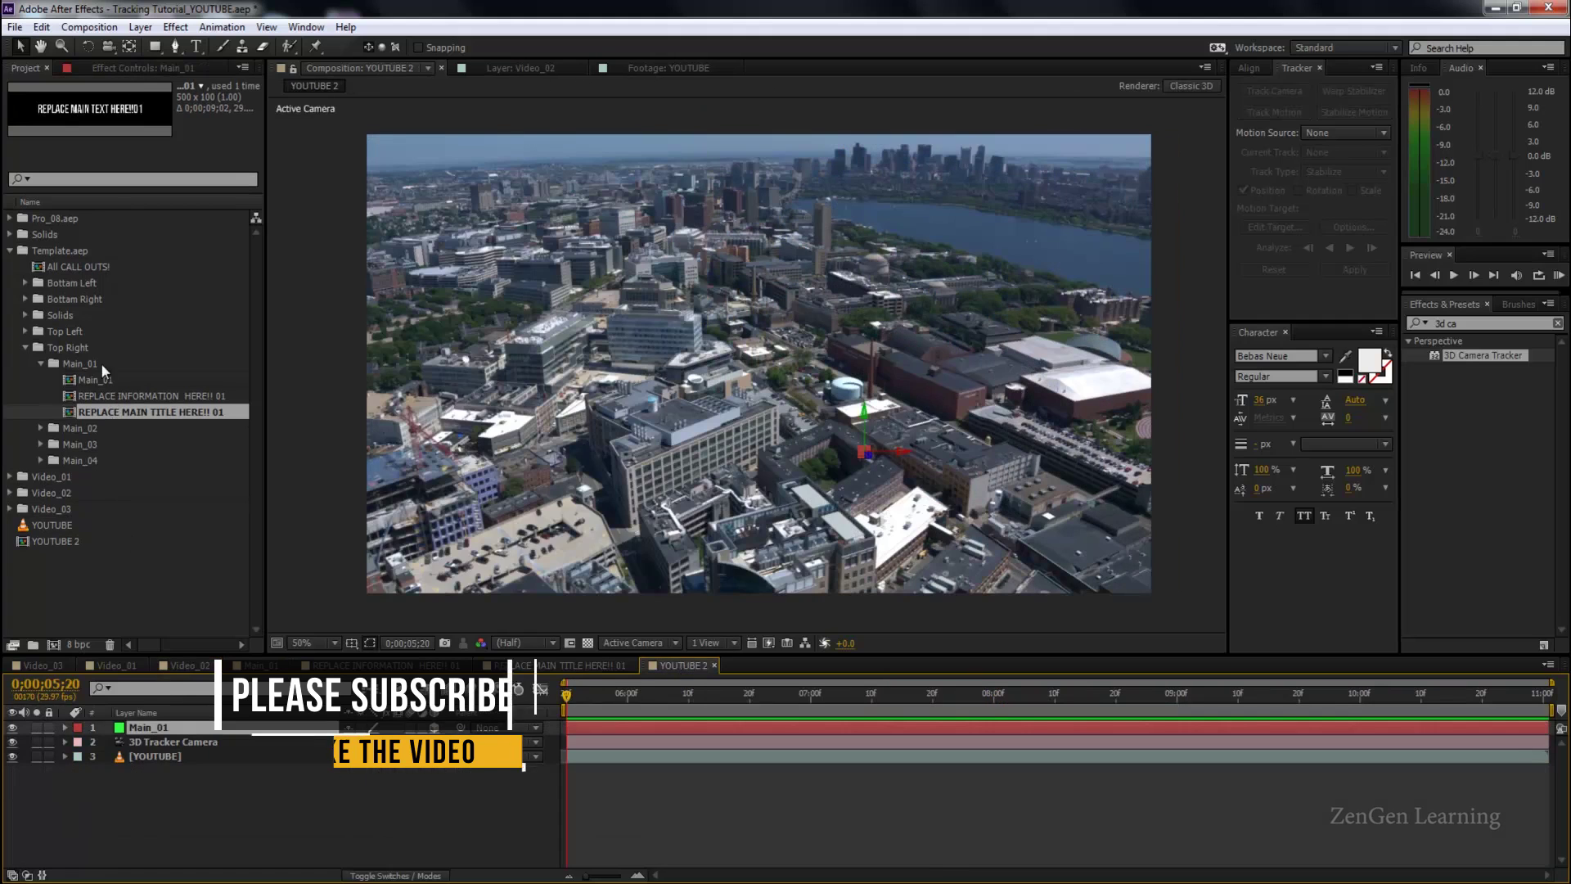
pyautogui.moveTo(98, 380); pyautogui.dragTo(193, 721)
pyautogui.moveTo(566, 697); pyautogui.dragTo(989, 736)
pyautogui.press('space')
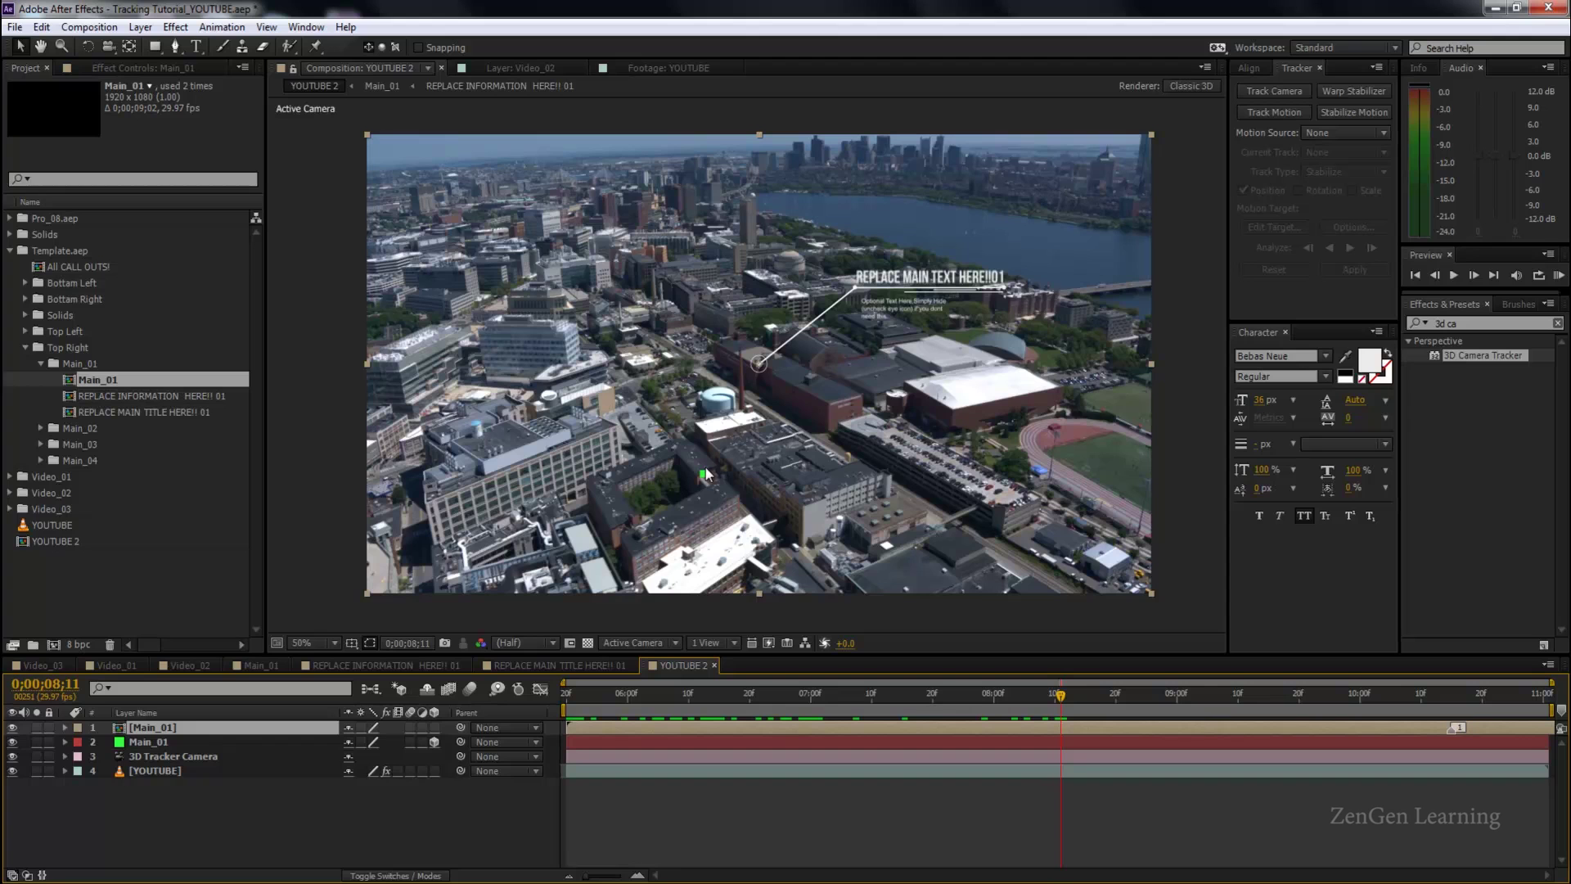
pyautogui.click(434, 728)
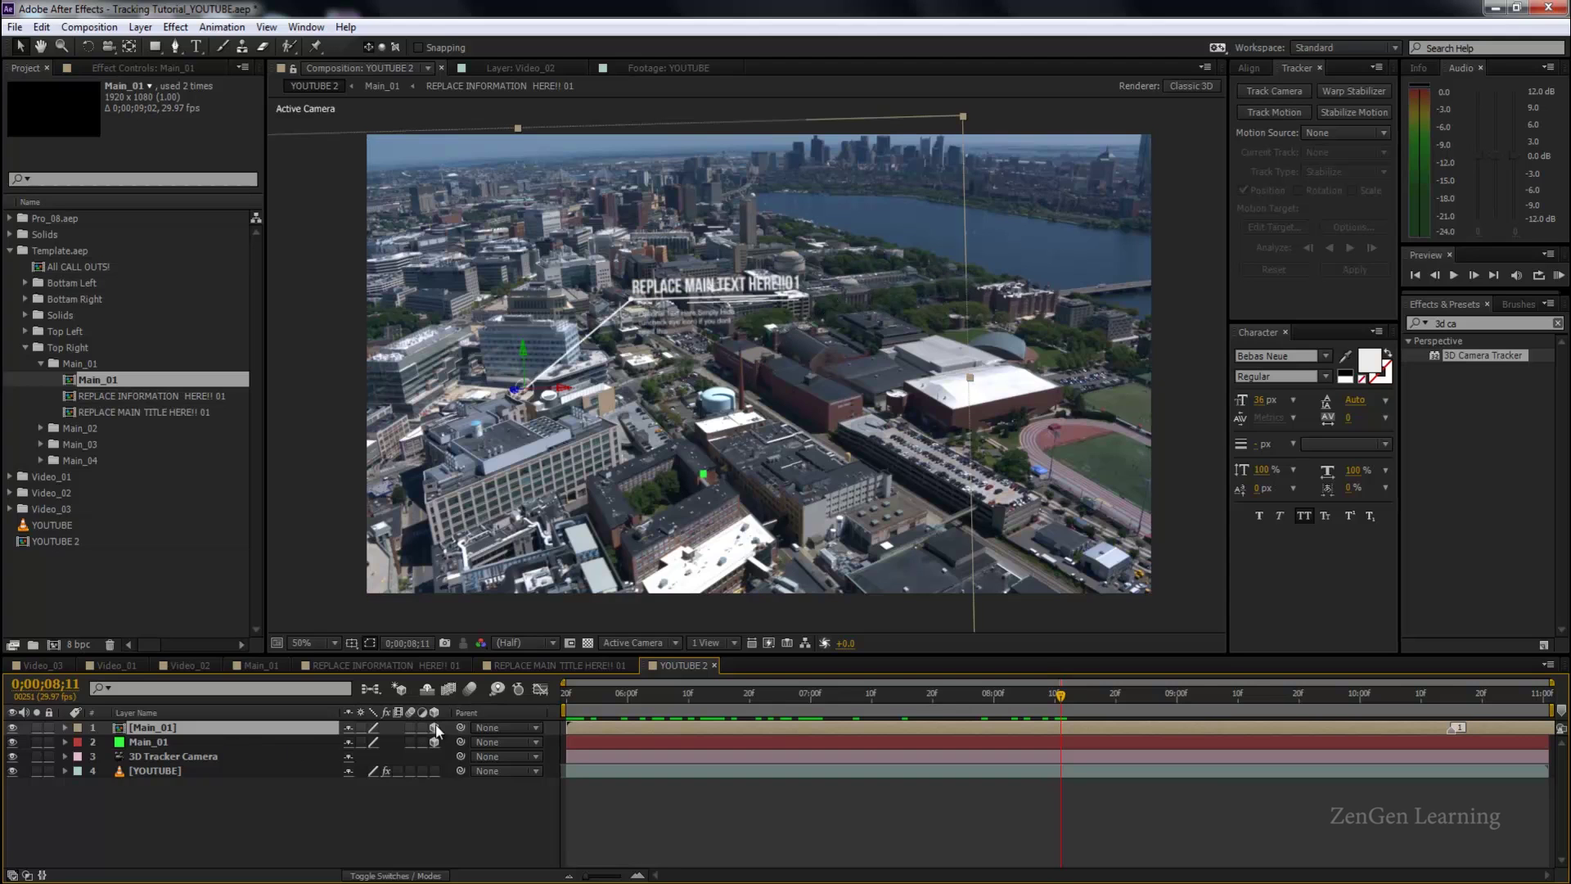
pyautogui.moveTo(591, 695)
pyautogui.mouseDown()
pyautogui.moveTo(1260, 702)
pyautogui.moveTo(617, 710)
pyautogui.mouseUp()
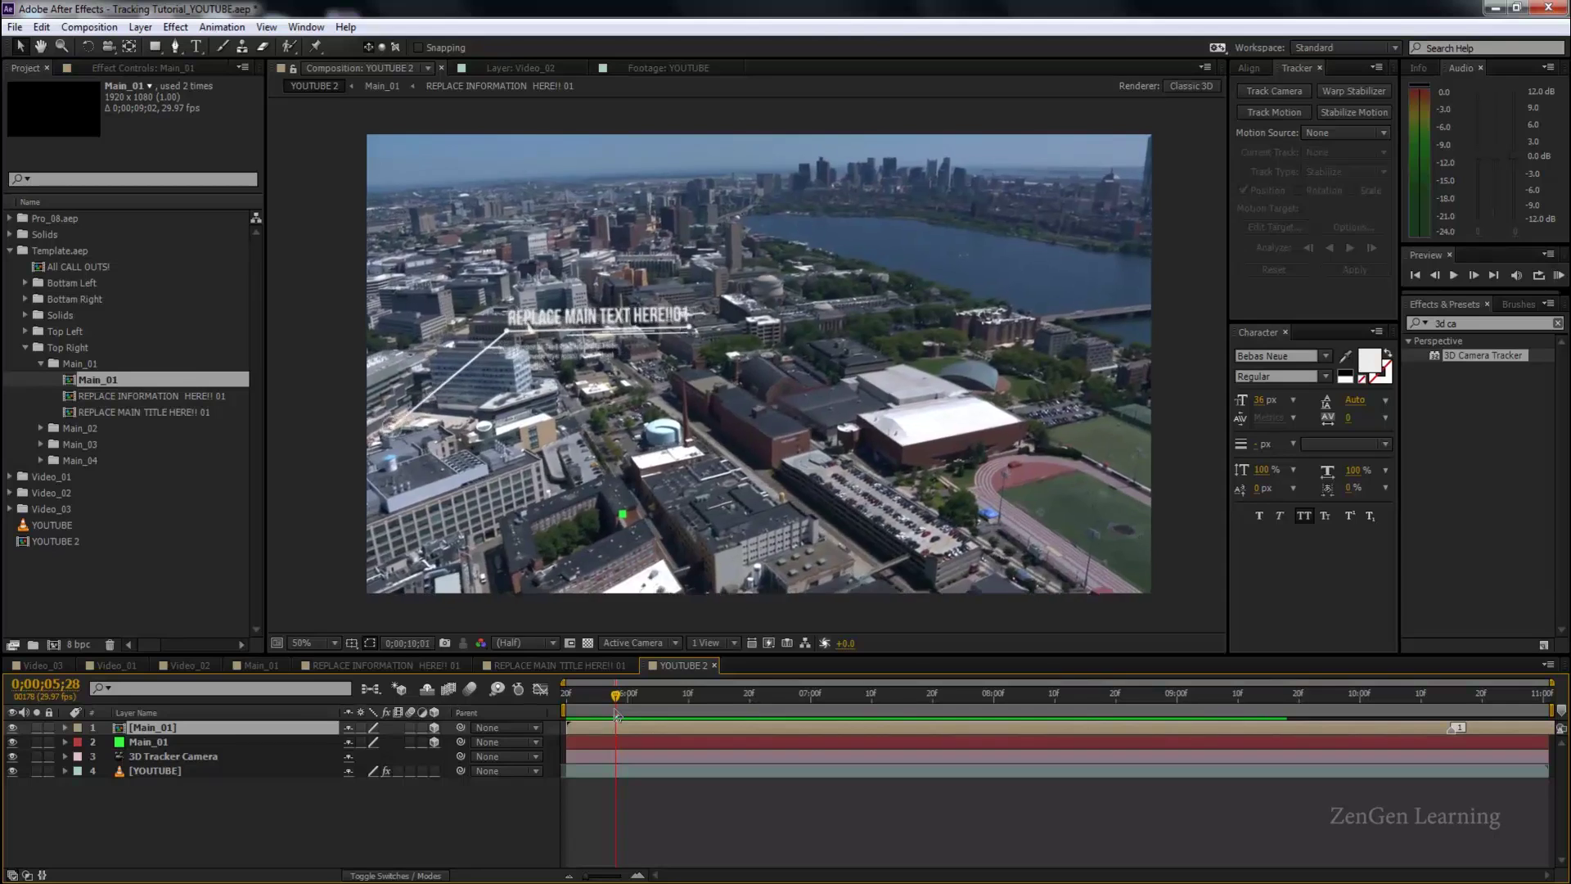
pyautogui.moveTo(582, 691); pyautogui.dragTo(951, 702)
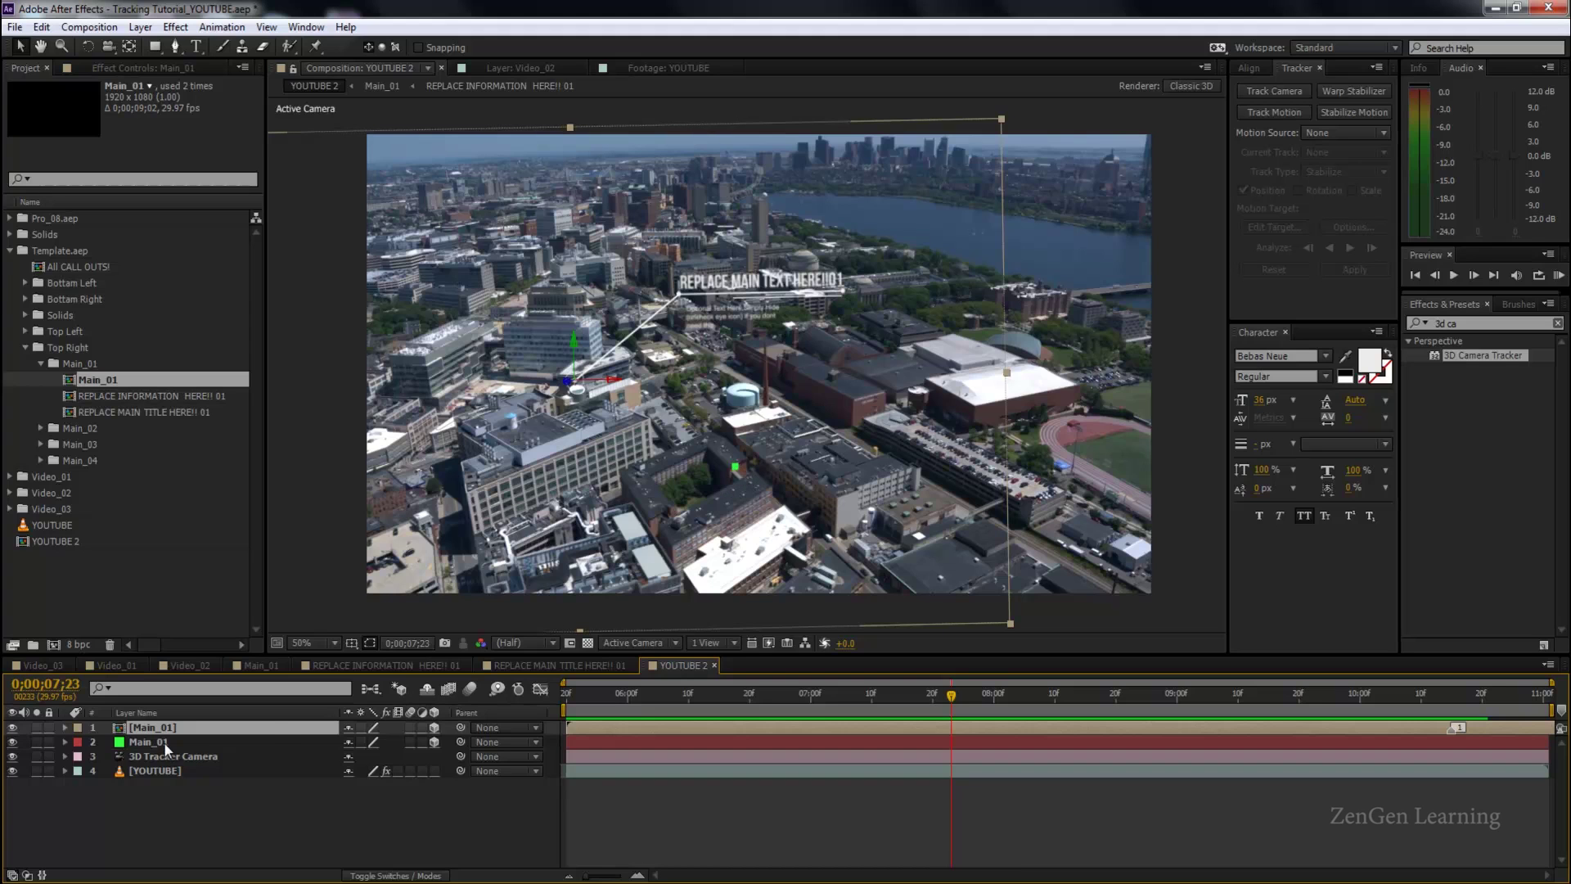
# Reveal Position for both the tracked solid and the [Main_01] callout layer.
pyautogui.click(10, 251)
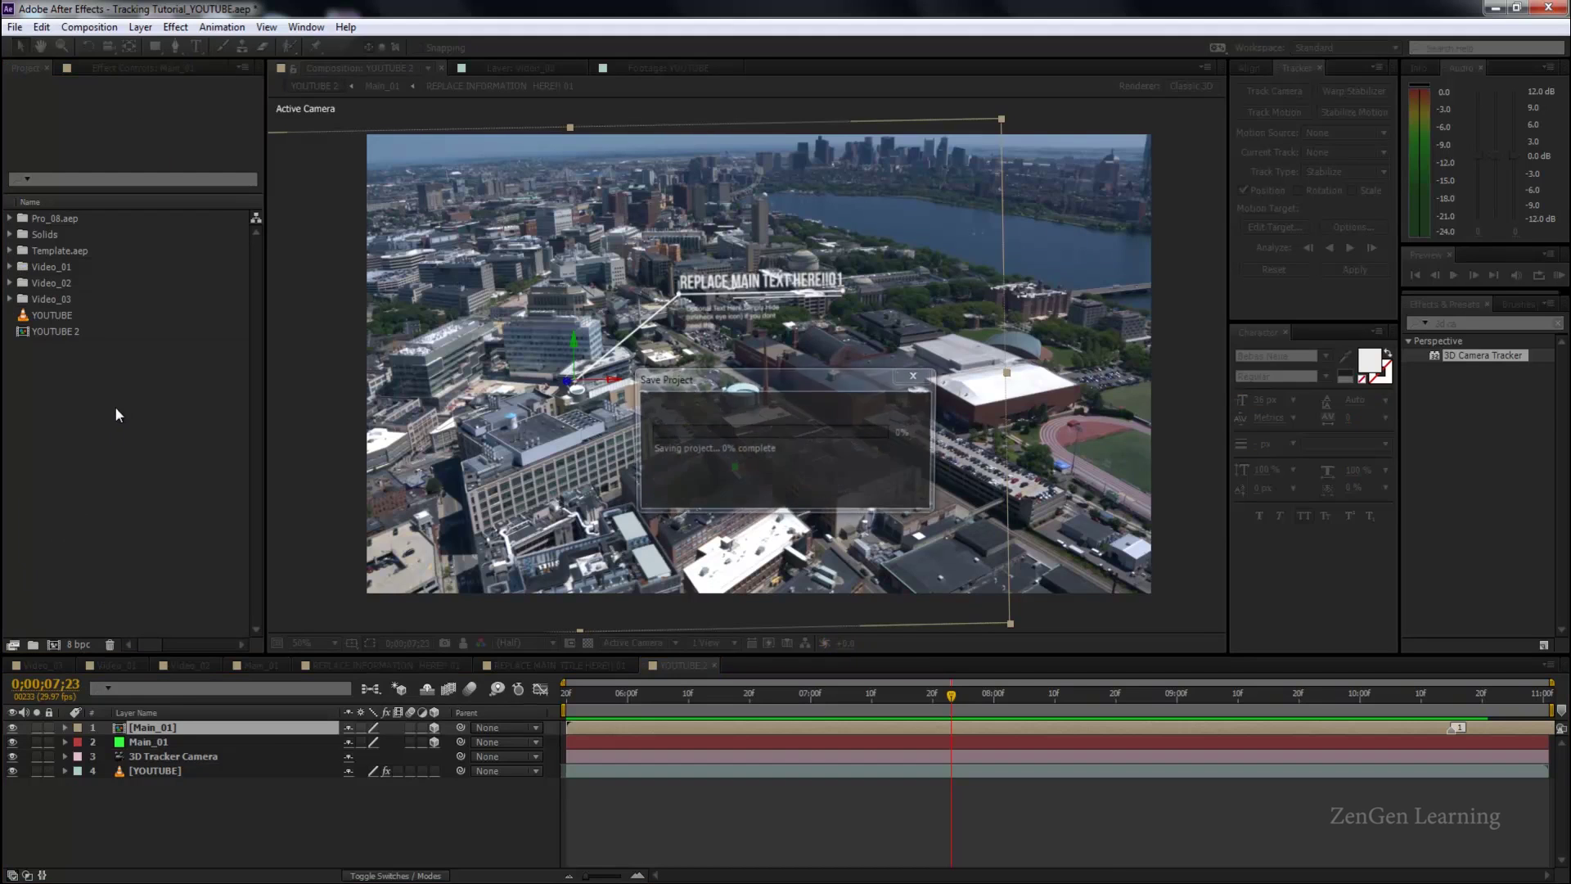
pyautogui.click(149, 744)
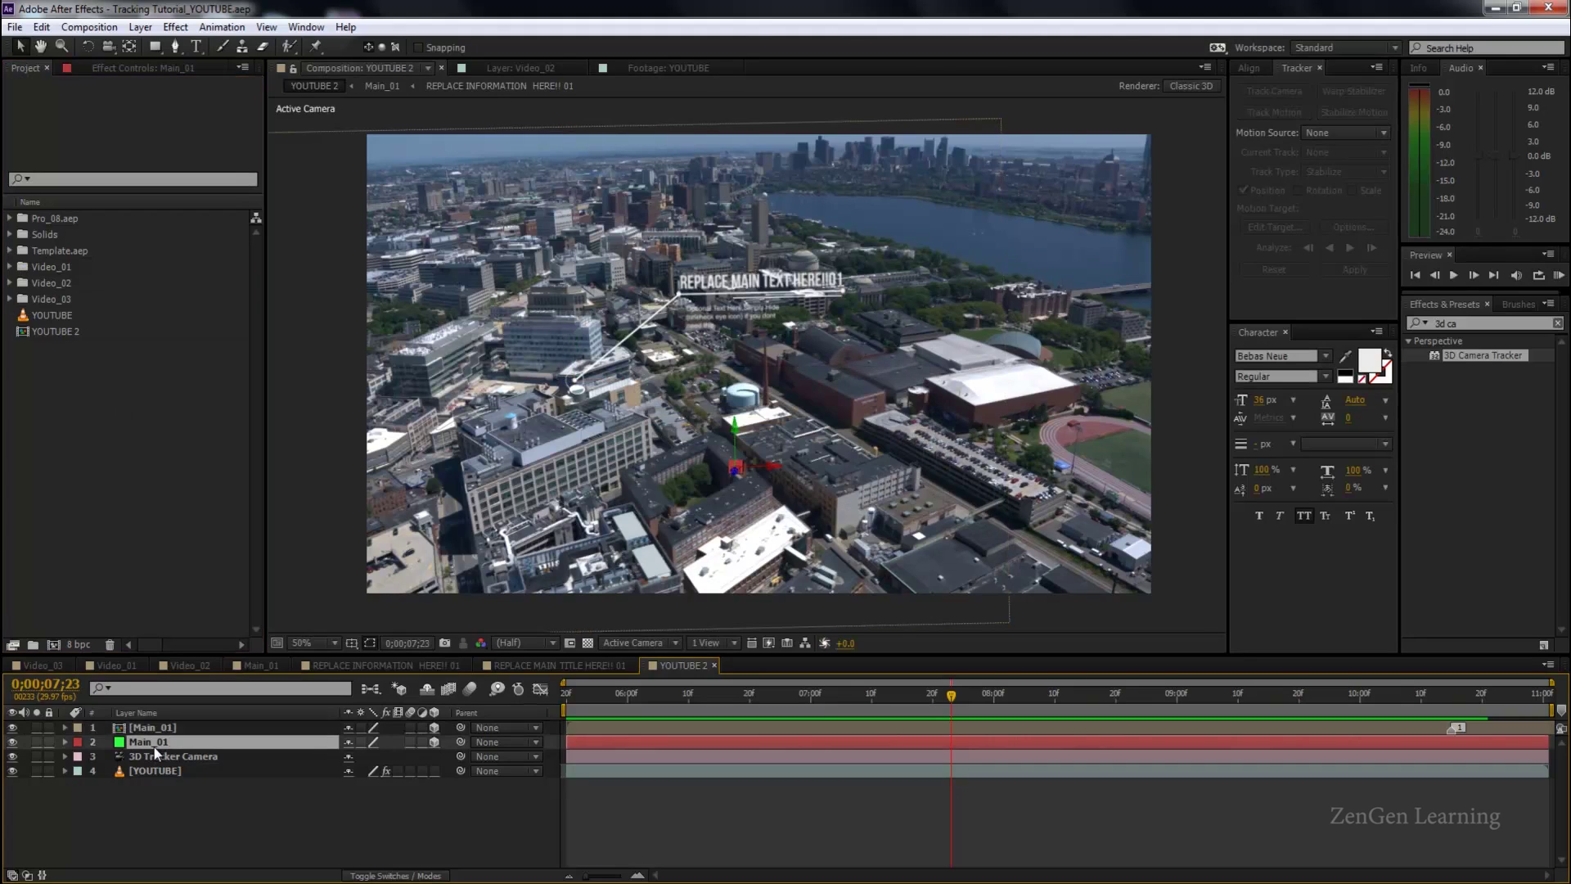
pyautogui.press('p')
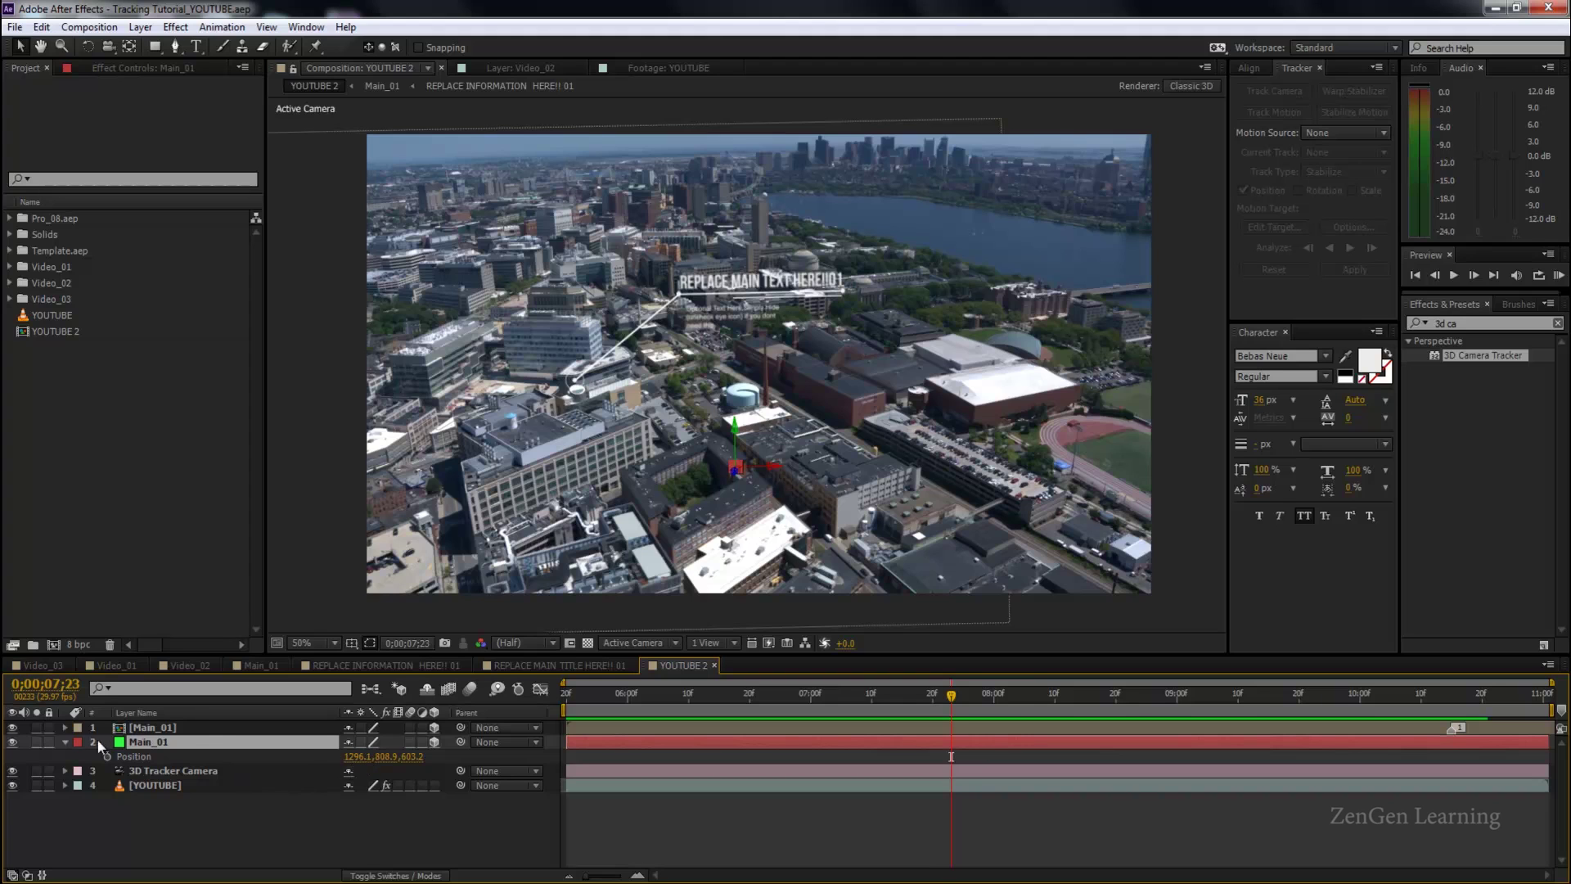
pyautogui.click(194, 730)
pyautogui.press('p')
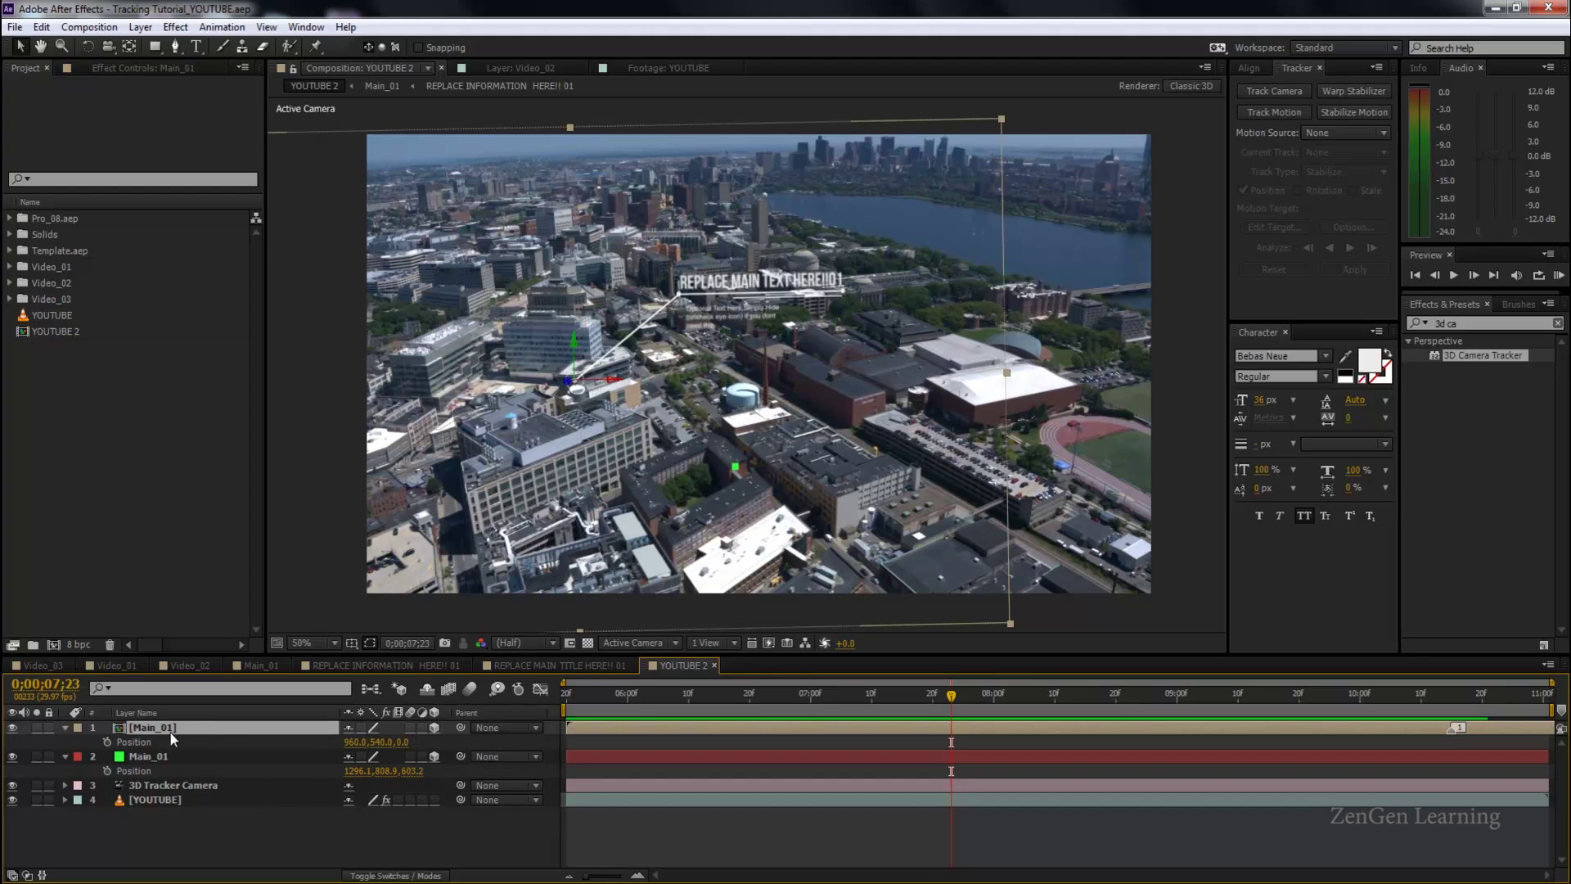
# Pick-whip the callout's Position expression to Main_02's Position, preview and save.
pyautogui.keyDown('alt'); pyautogui.click(108, 742); pyautogui.keyUp('alt')
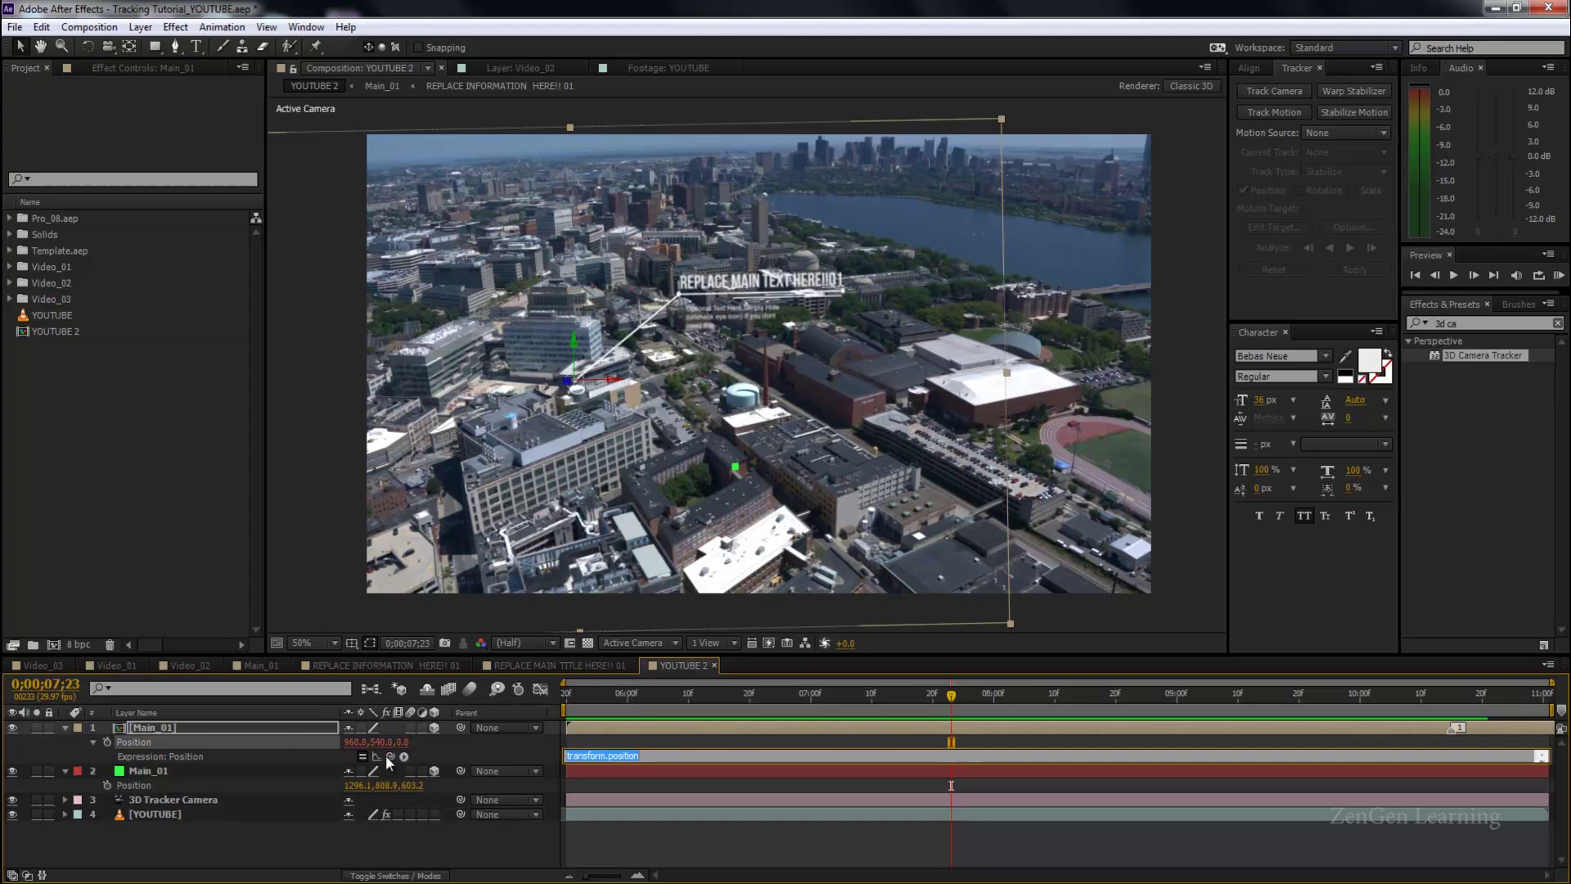
pyautogui.moveTo(388, 755); pyautogui.dragTo(144, 788)
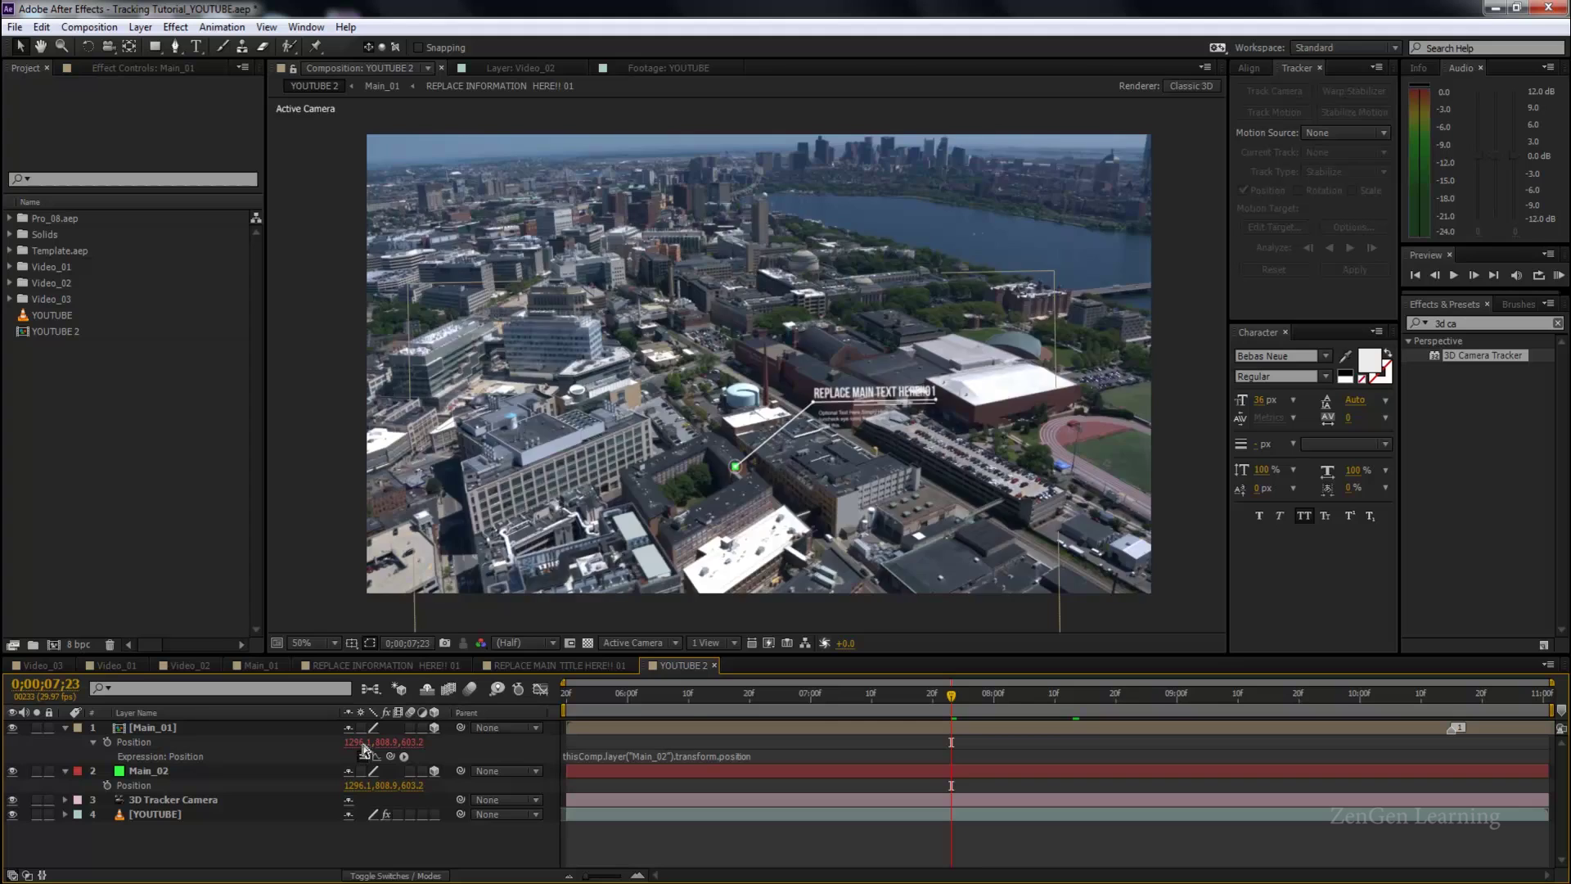
pyautogui.press('space')
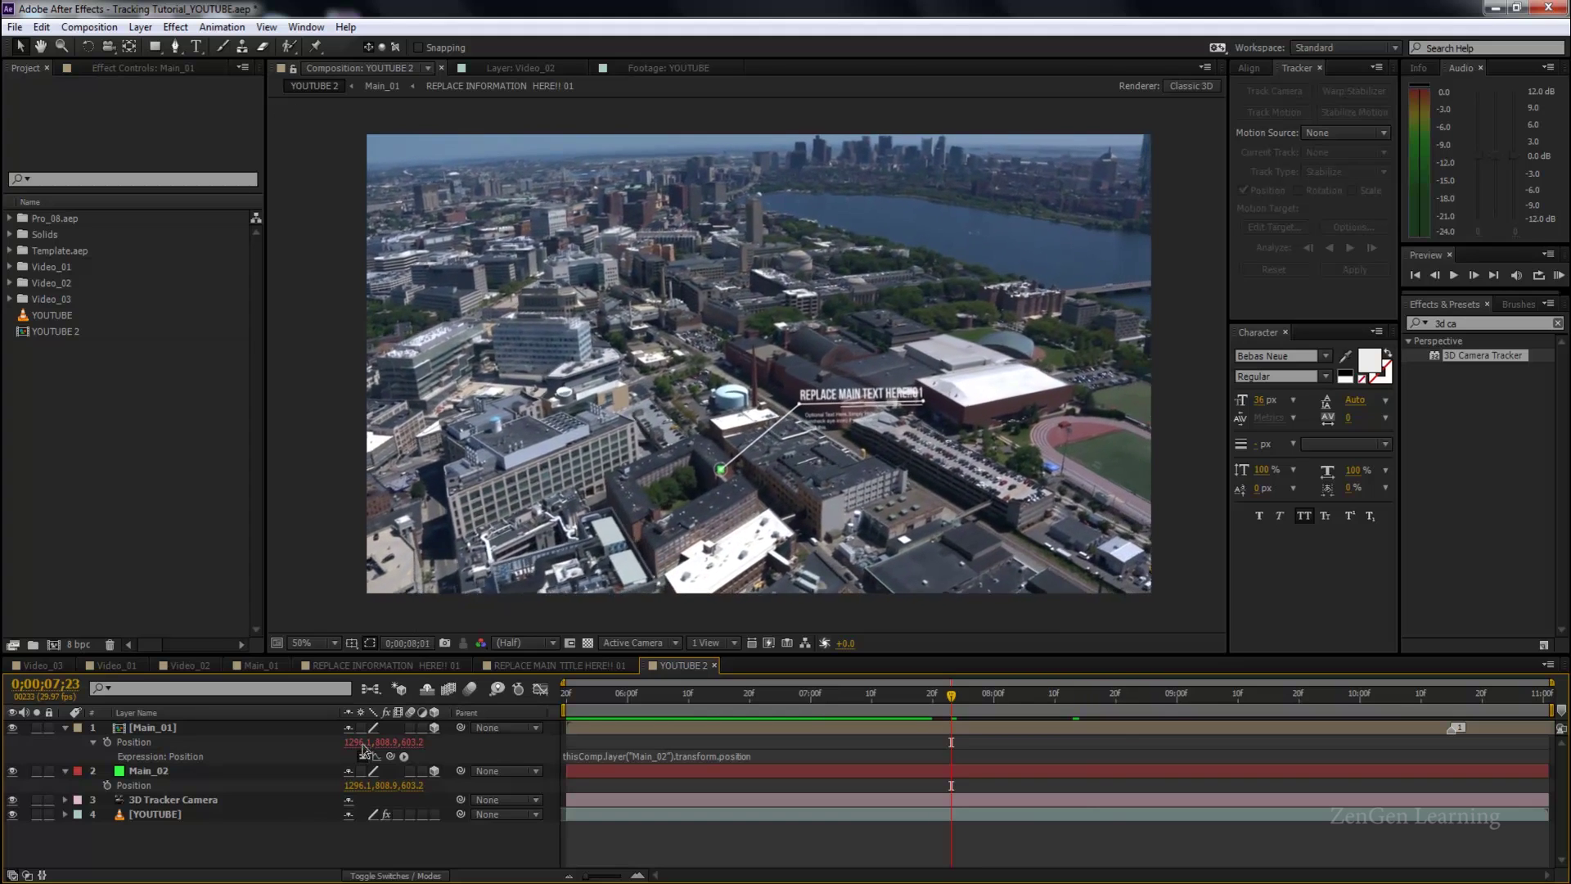
pyautogui.click(13, 773)
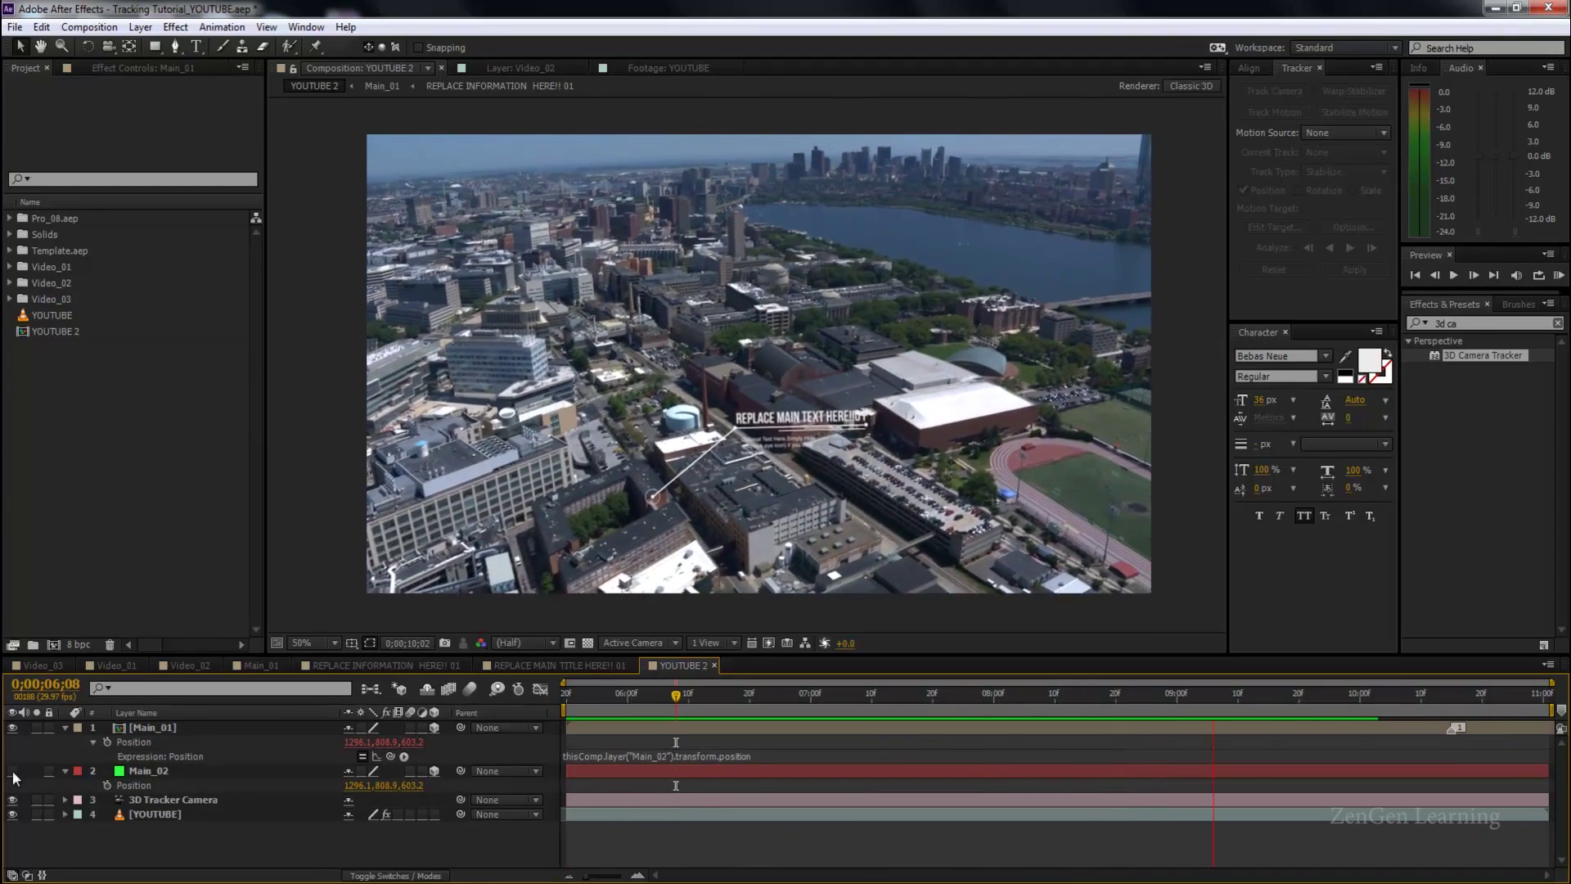
pyautogui.press('space')
pyautogui.hotkey('ctrl', 's')
# Collapse both layers, show YOUTUBE's solved track points and pick one near the parking lot.
pyautogui.click(65, 727)
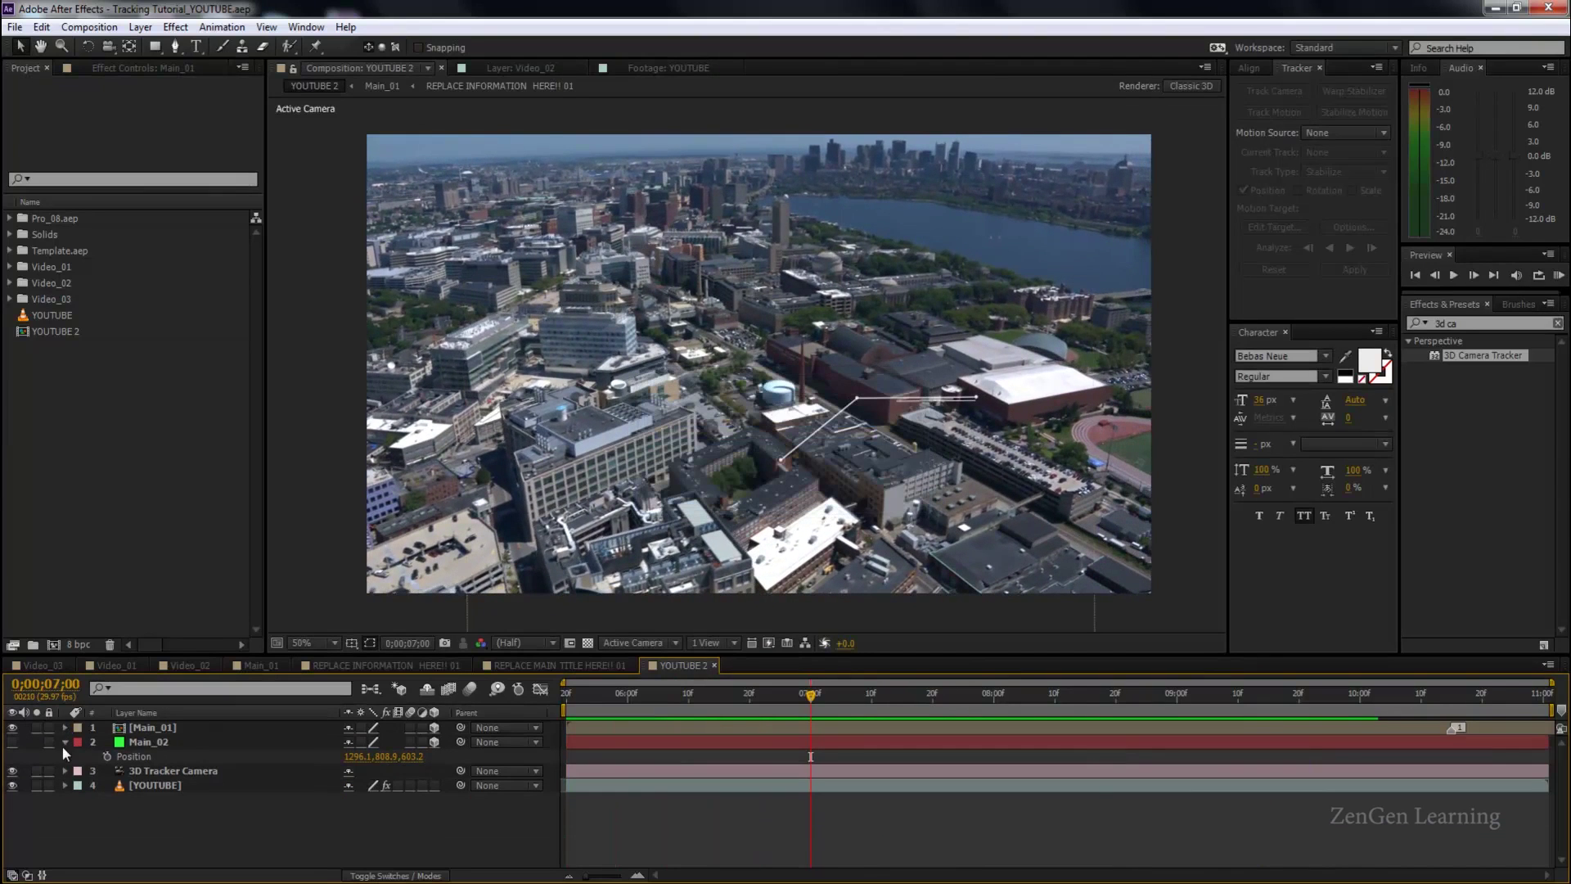
pyautogui.click(66, 742)
pyautogui.click(149, 770)
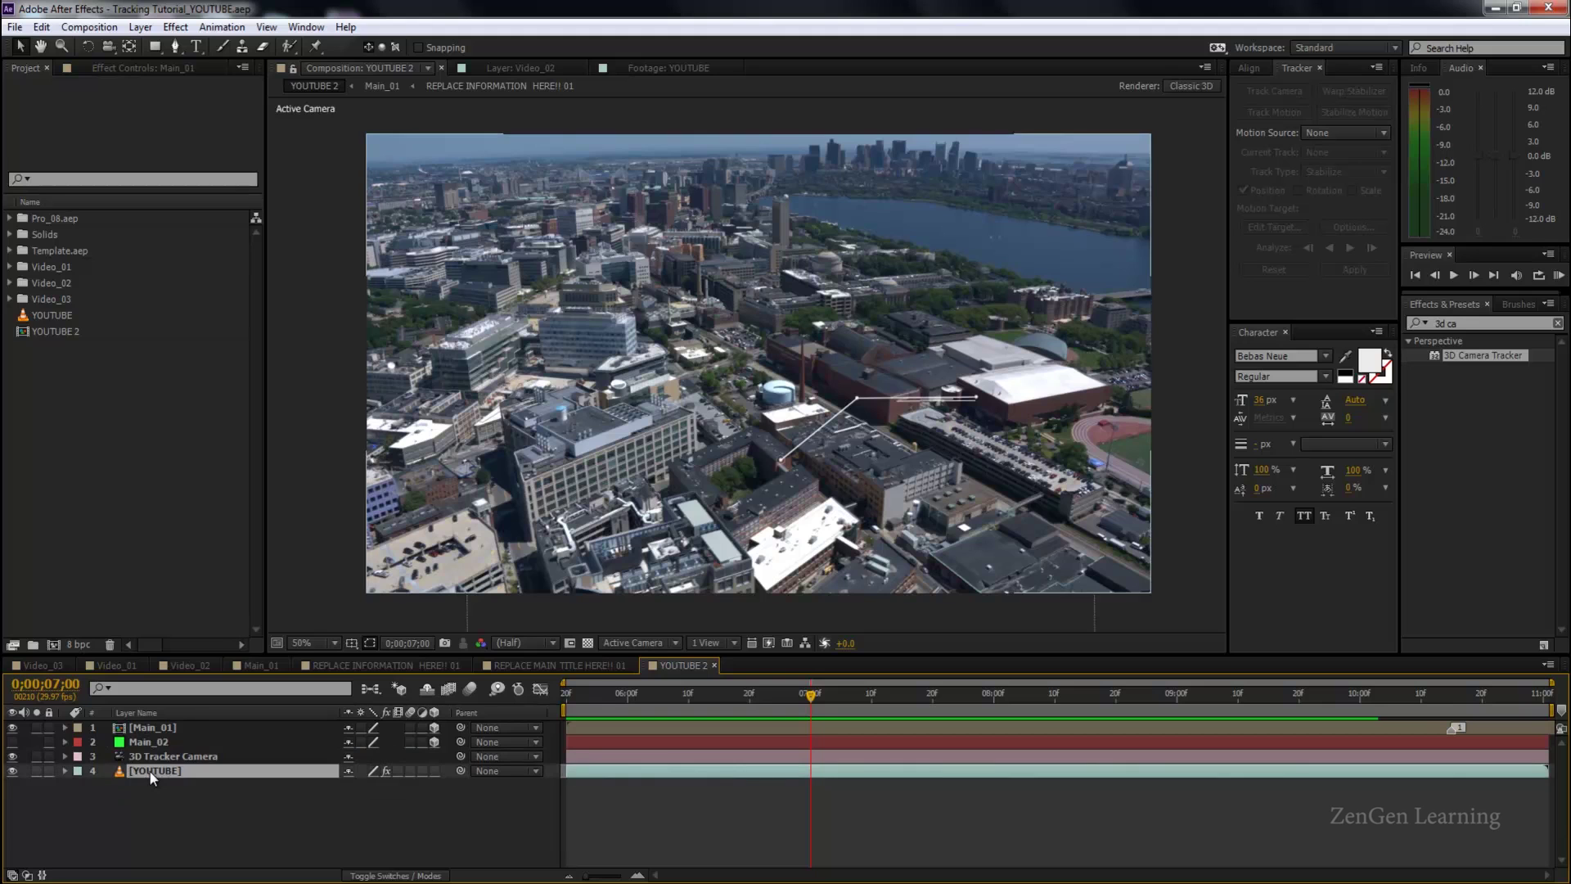
pyautogui.click(146, 75)
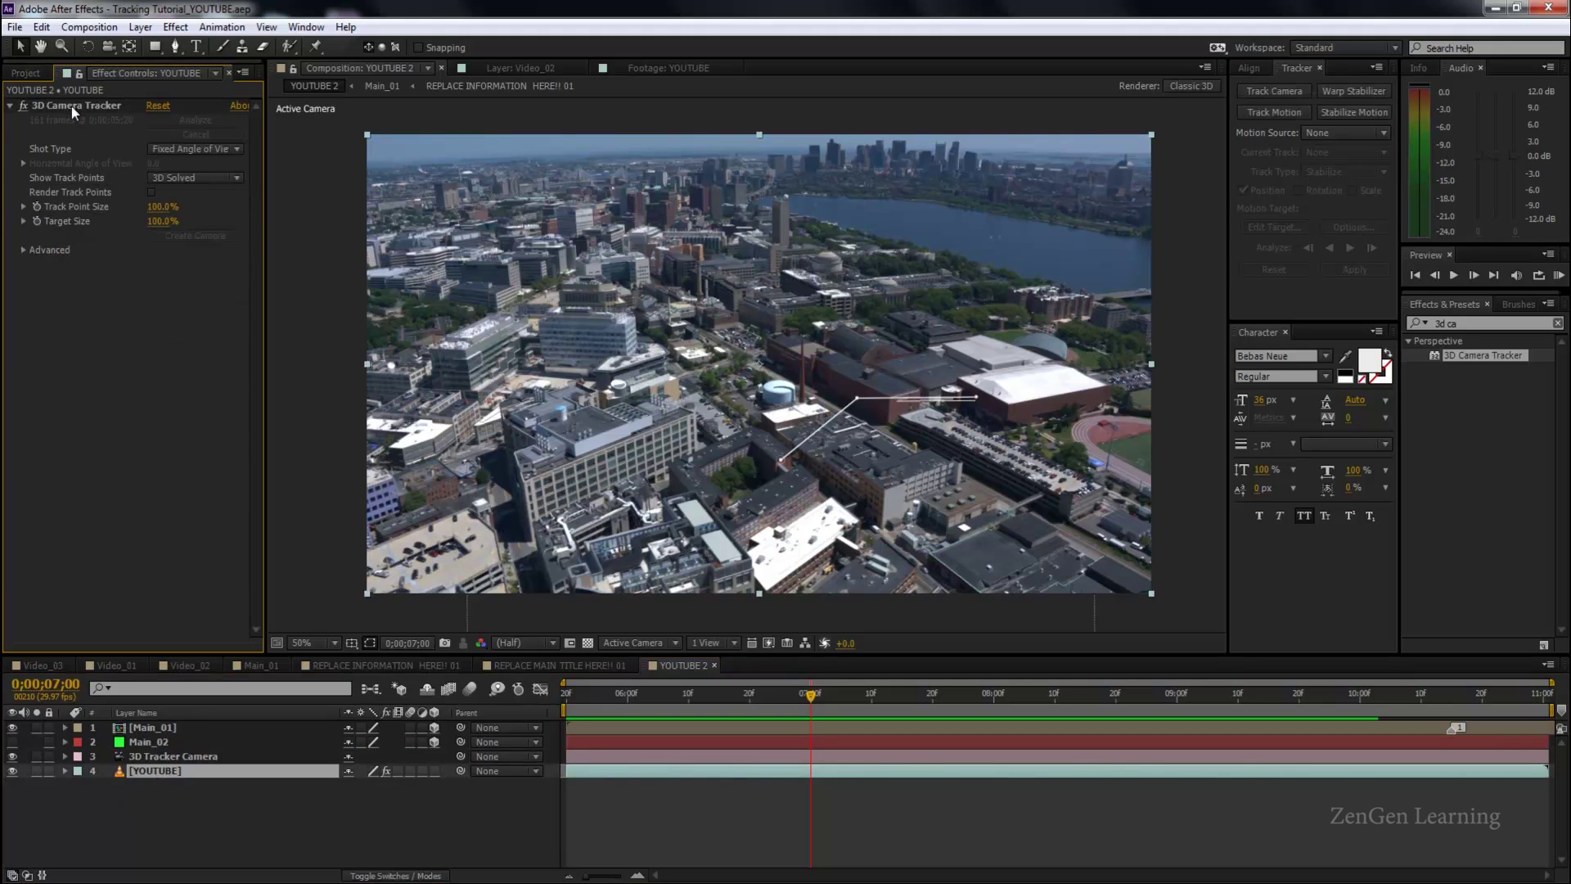
pyautogui.click(71, 105)
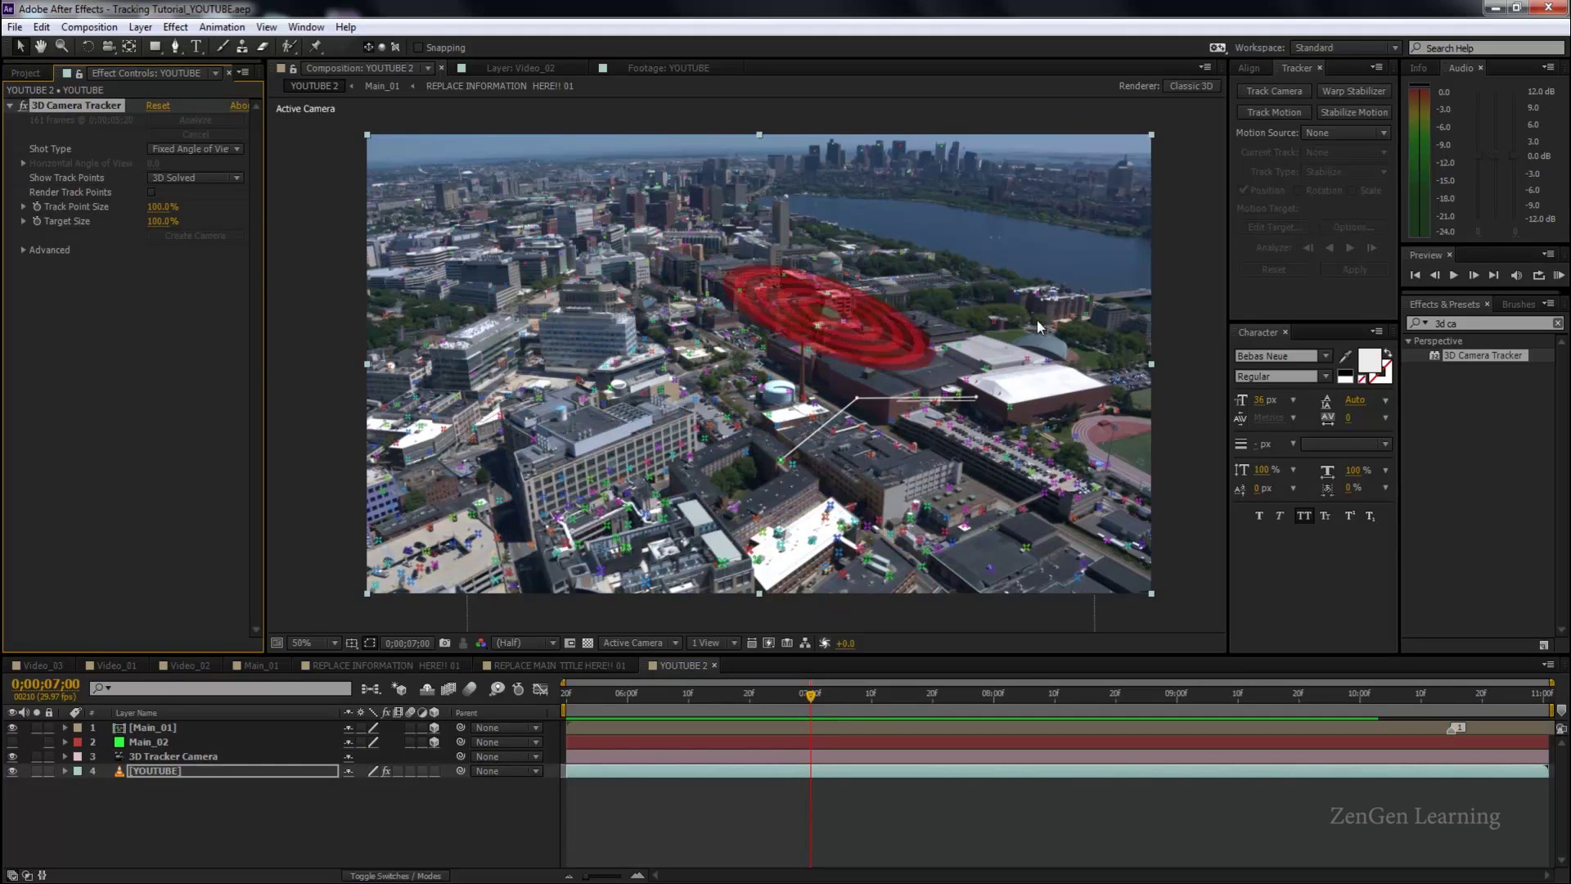
pyautogui.scroll(2, 1047, 336)
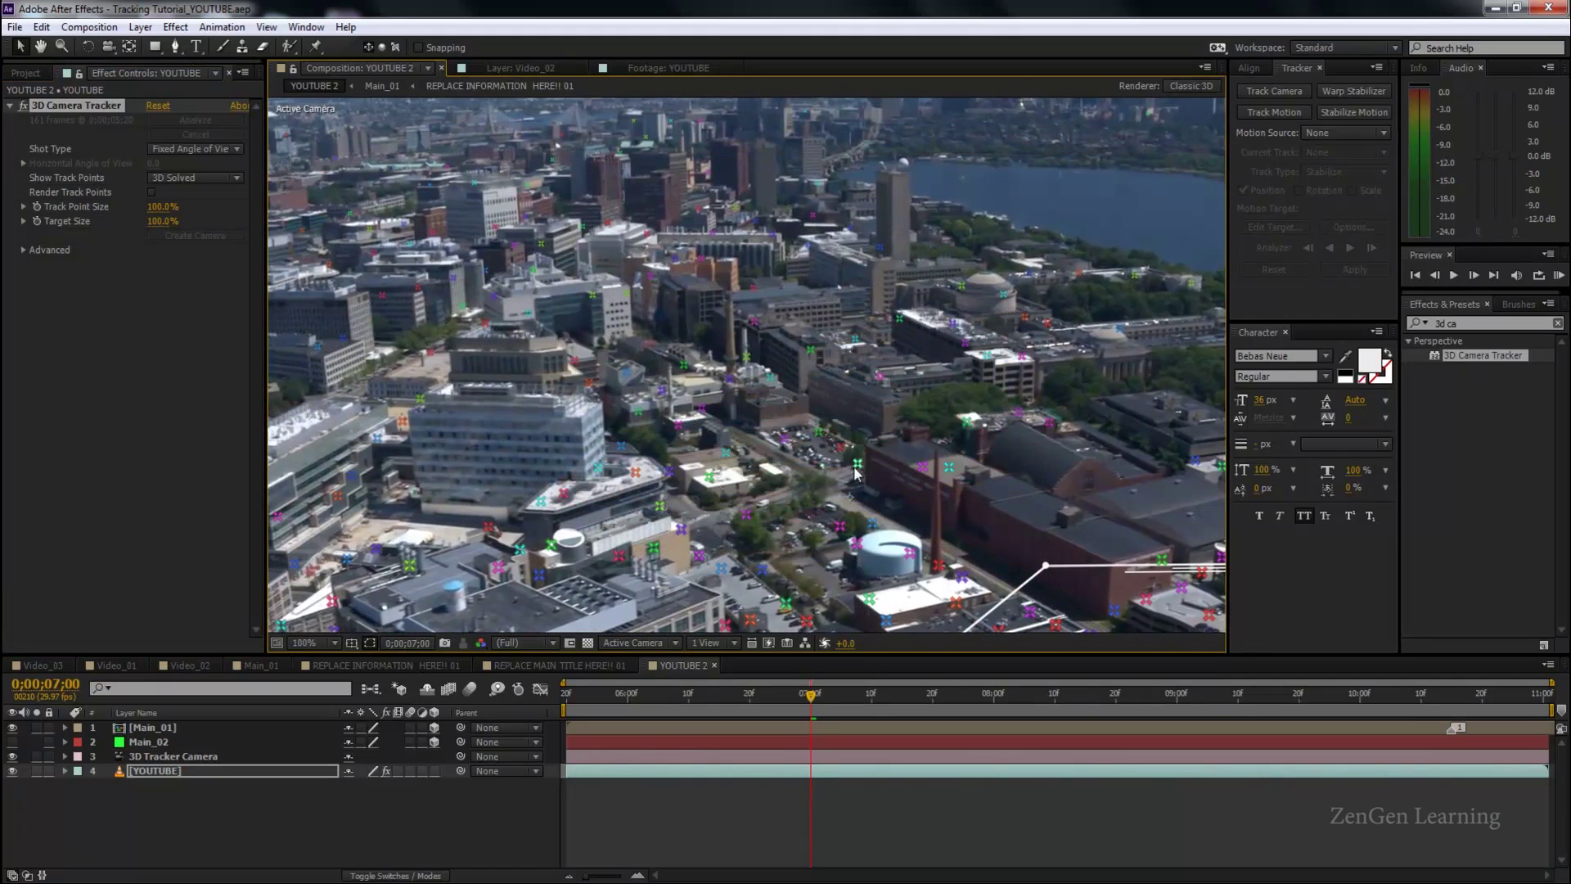
pyautogui.click(839, 447)
# Create a solid at the chosen track point, producing the Track Solid 1 layer.
pyautogui.rightClick(838, 451)
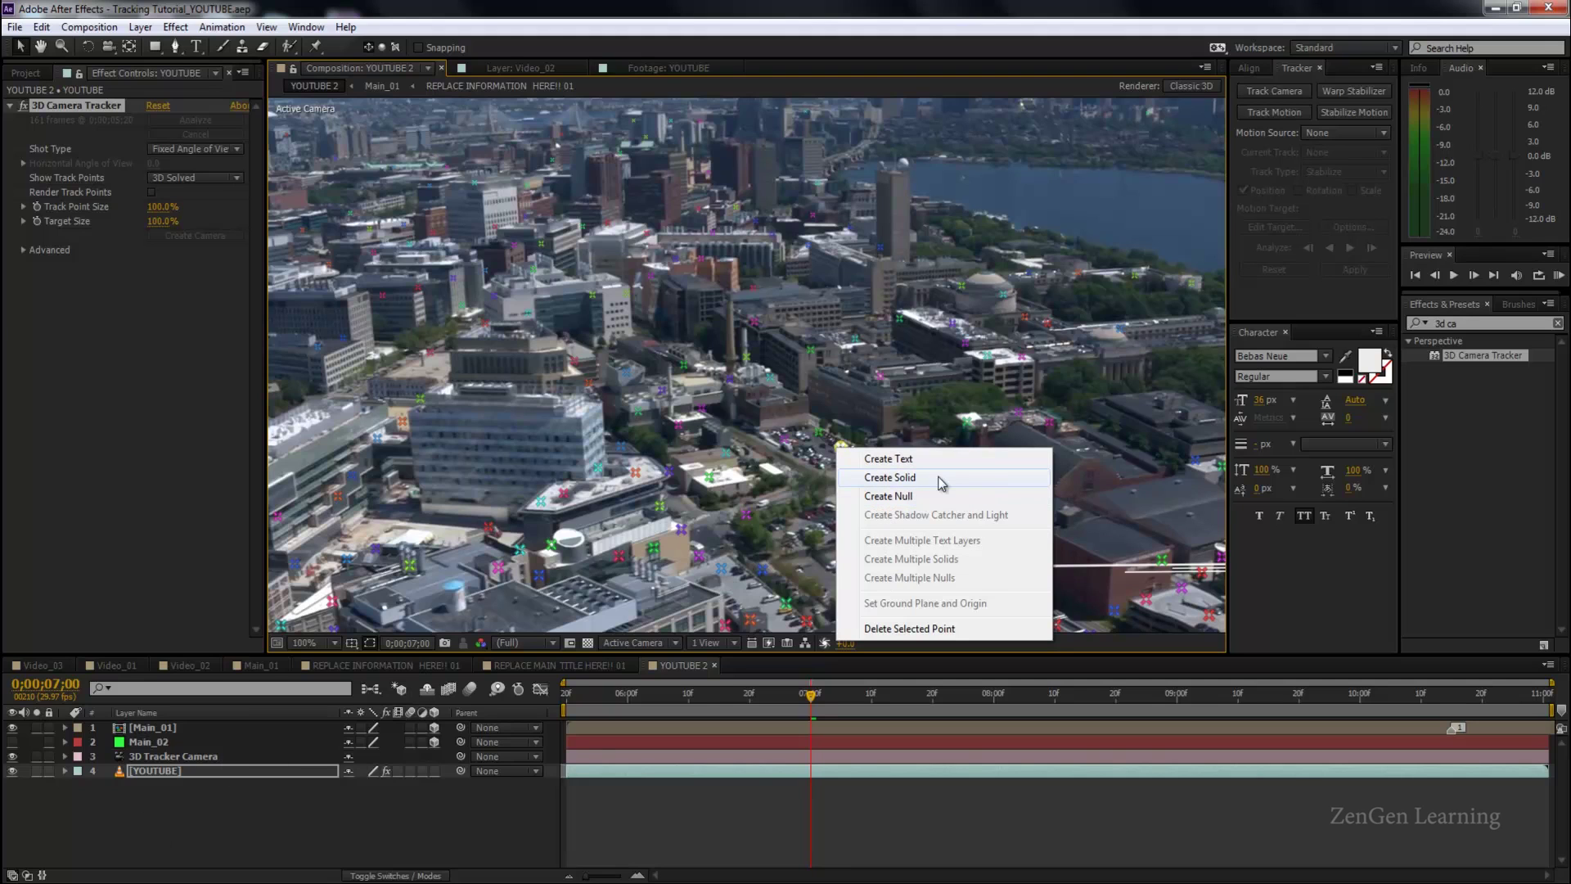
pyautogui.click(890, 478)
pyautogui.click(183, 728)
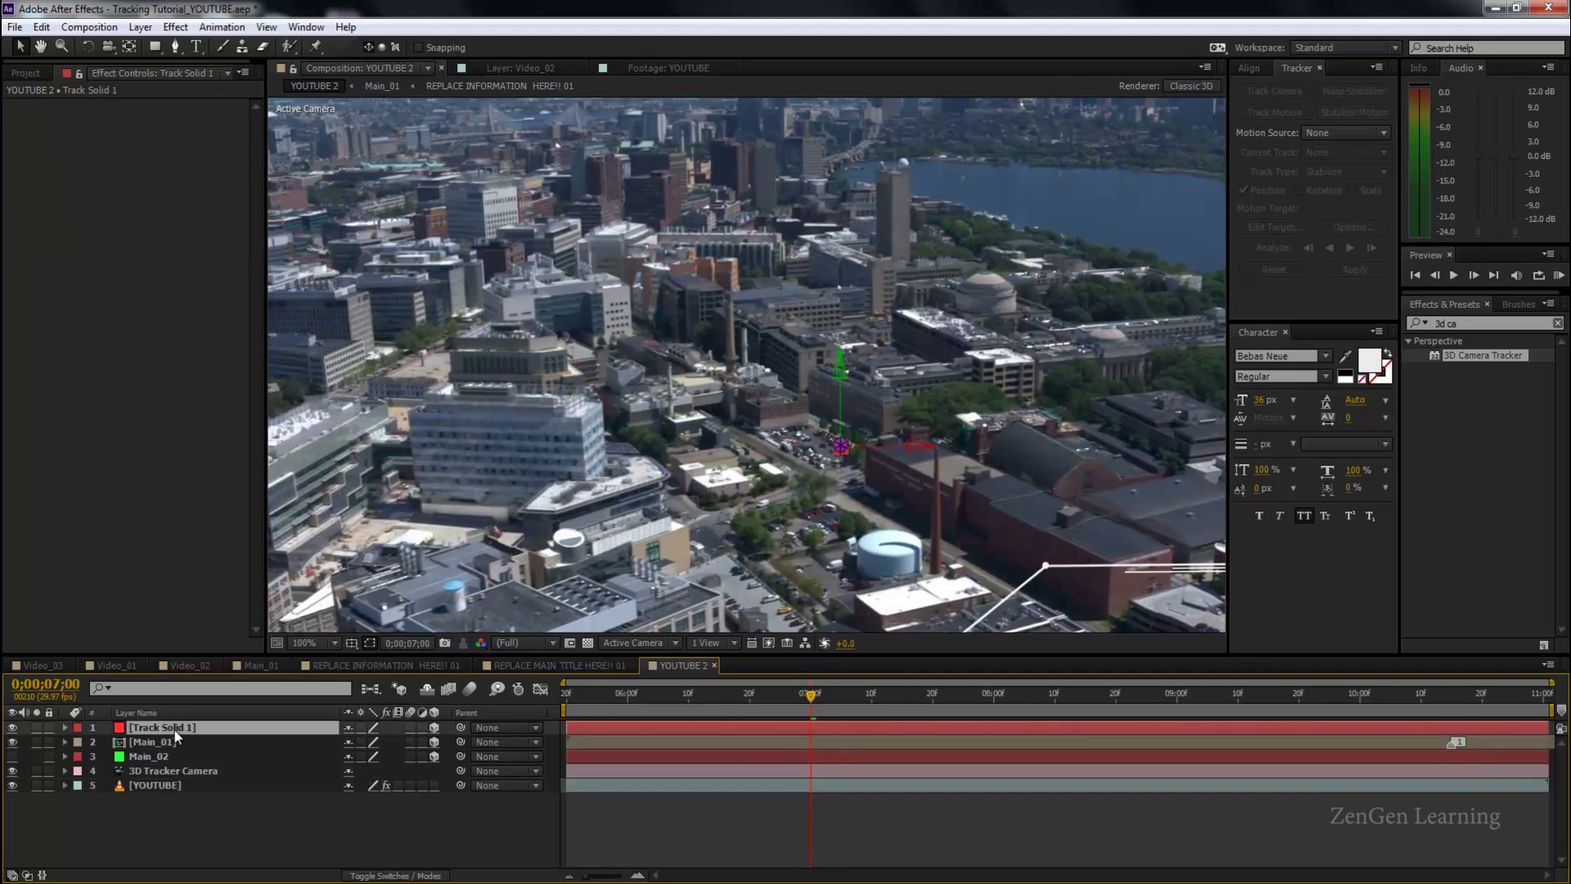
pyautogui.click(155, 756)
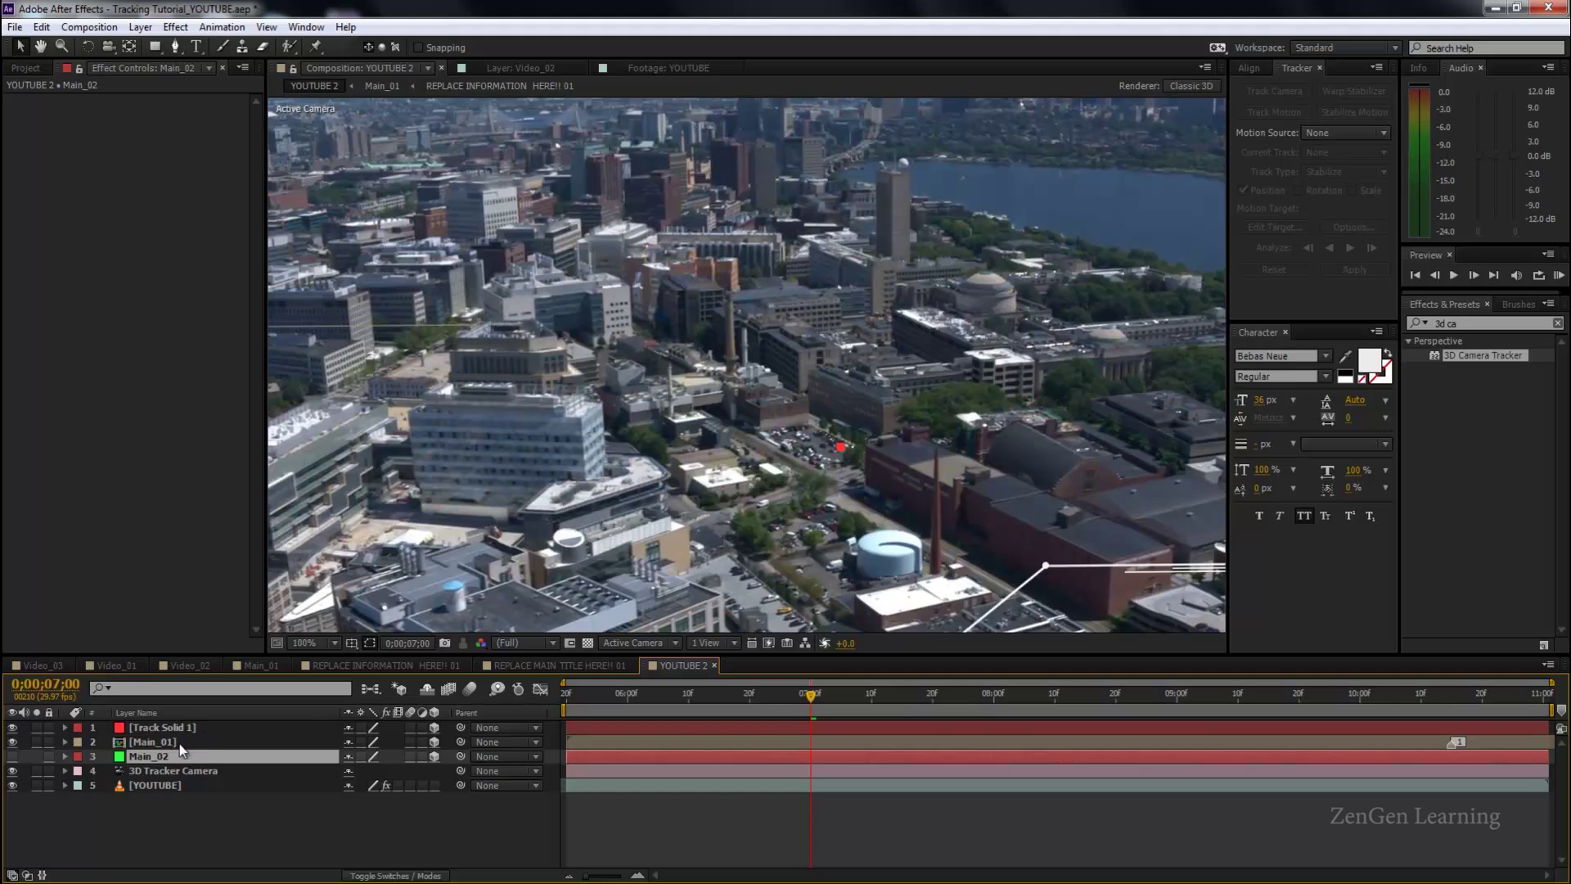
pyautogui.click(180, 742)
pyautogui.scroll(-2, 713, 447)
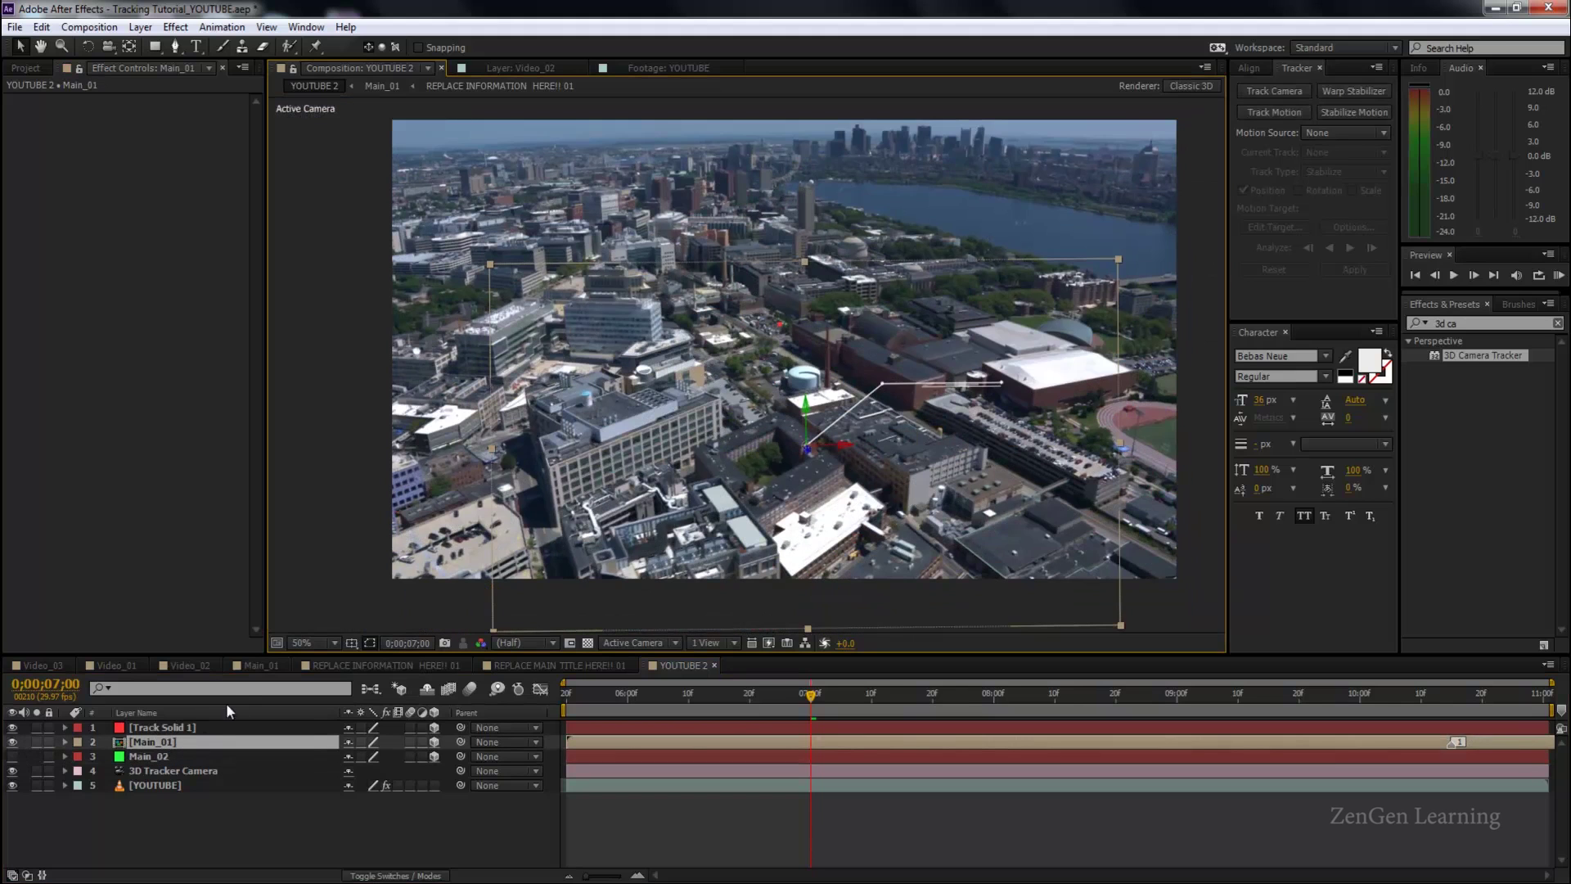
# Rename the Track Solid 1 layer to Main_05.
pyautogui.click(188, 727)
pyautogui.press('Return')
pyautogui.write('Main_0')
pyautogui.press('Return')
pyautogui.write('5')
pyautogui.press('Return')
# Add the Main_05 comp from Template.aep > Top Left to the YOUTUBE 2 timeline and make it 3D.
pyautogui.click(25, 69)
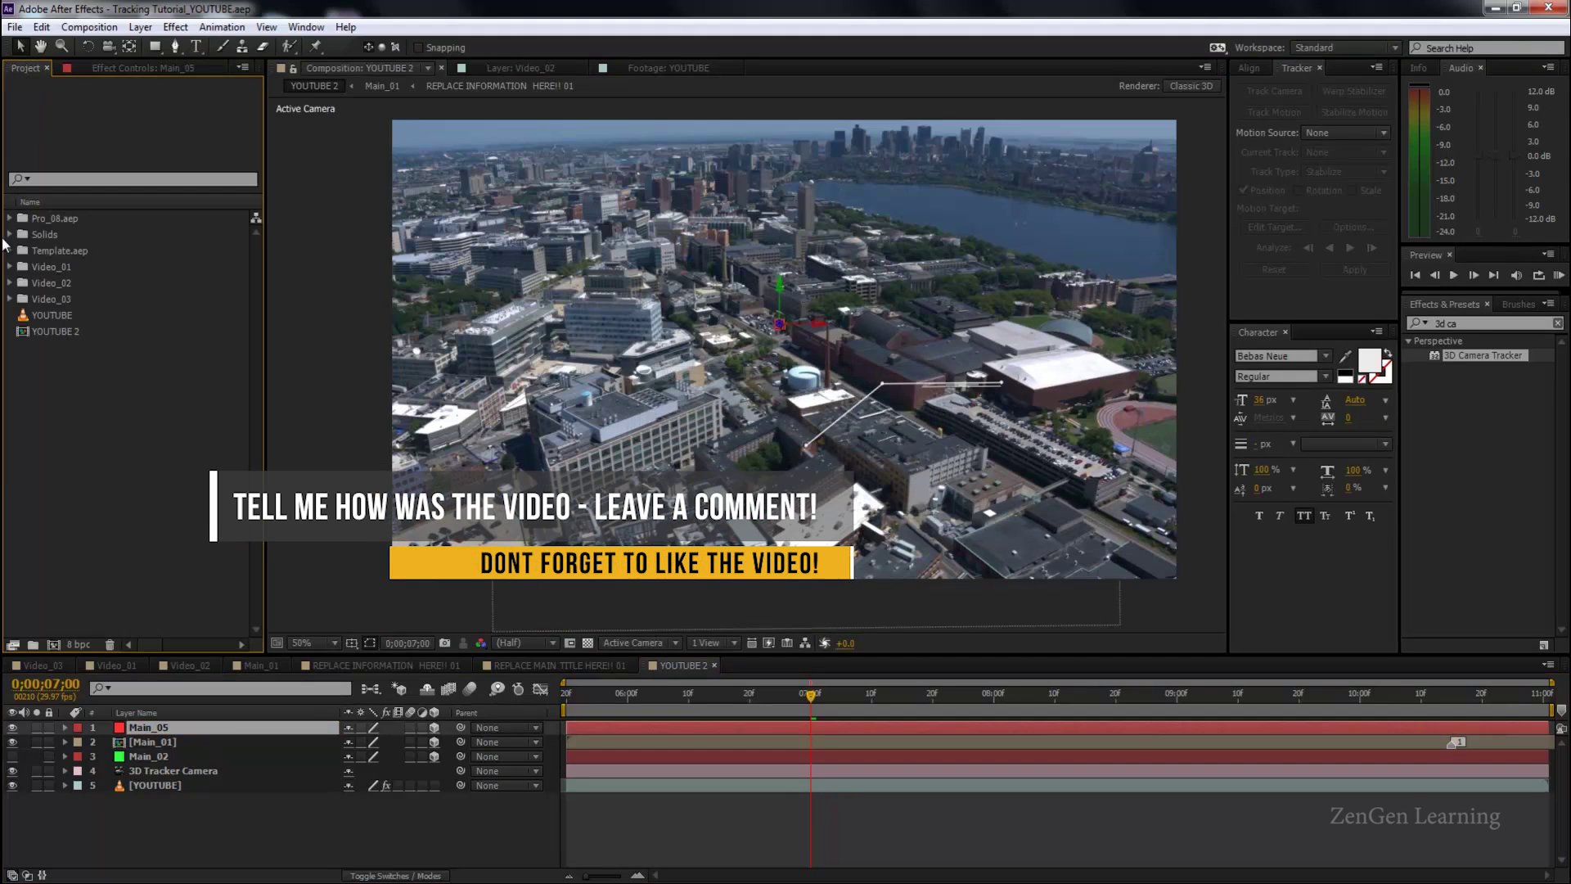
pyautogui.click(9, 251)
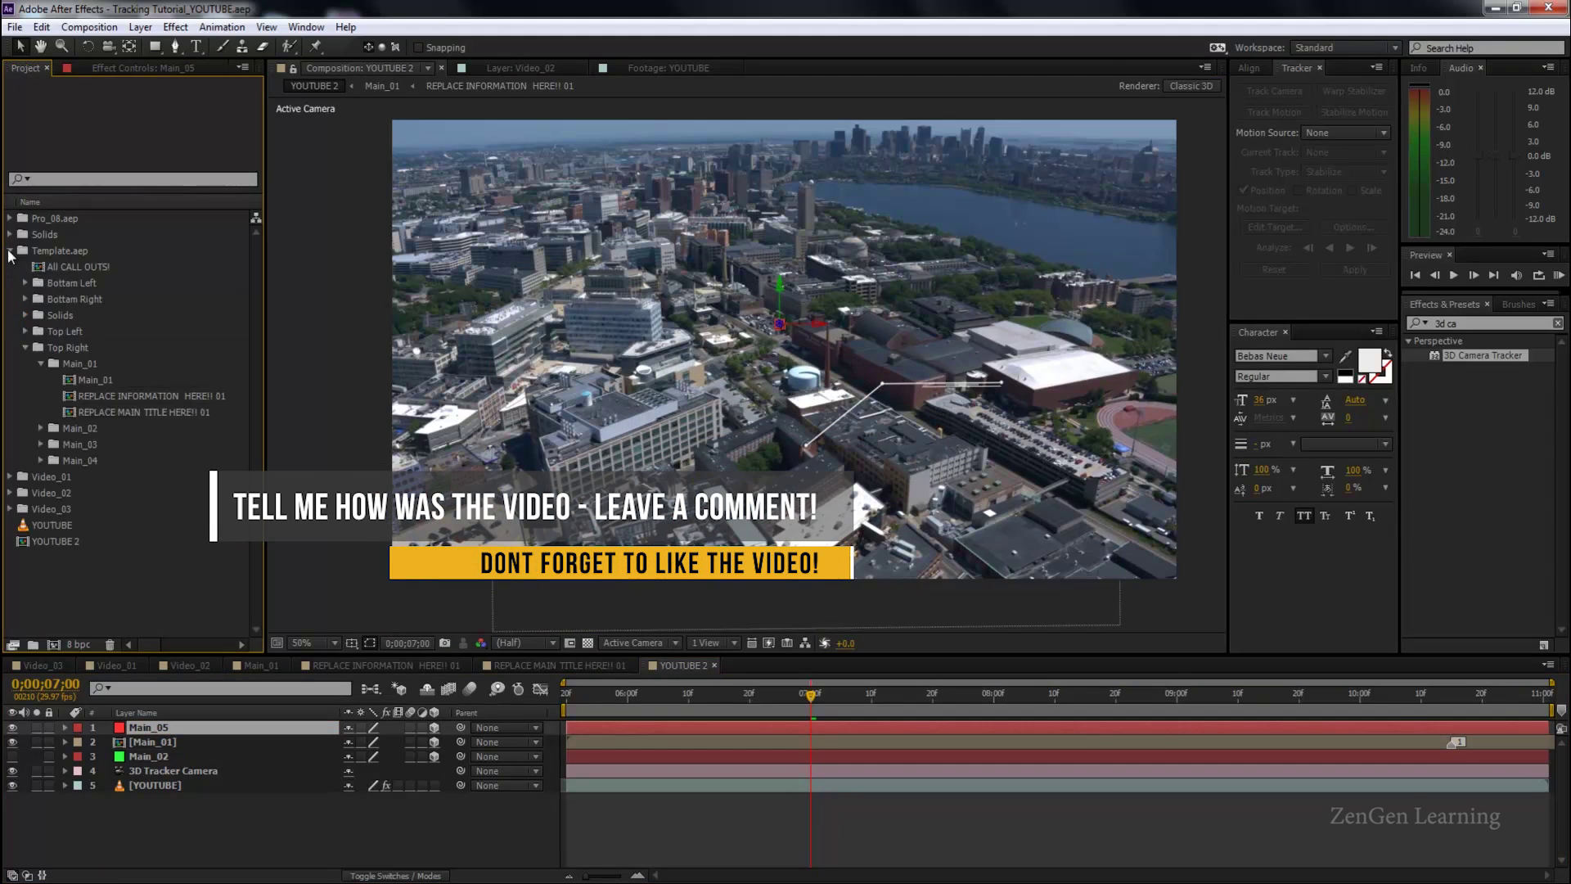
pyautogui.click(23, 347)
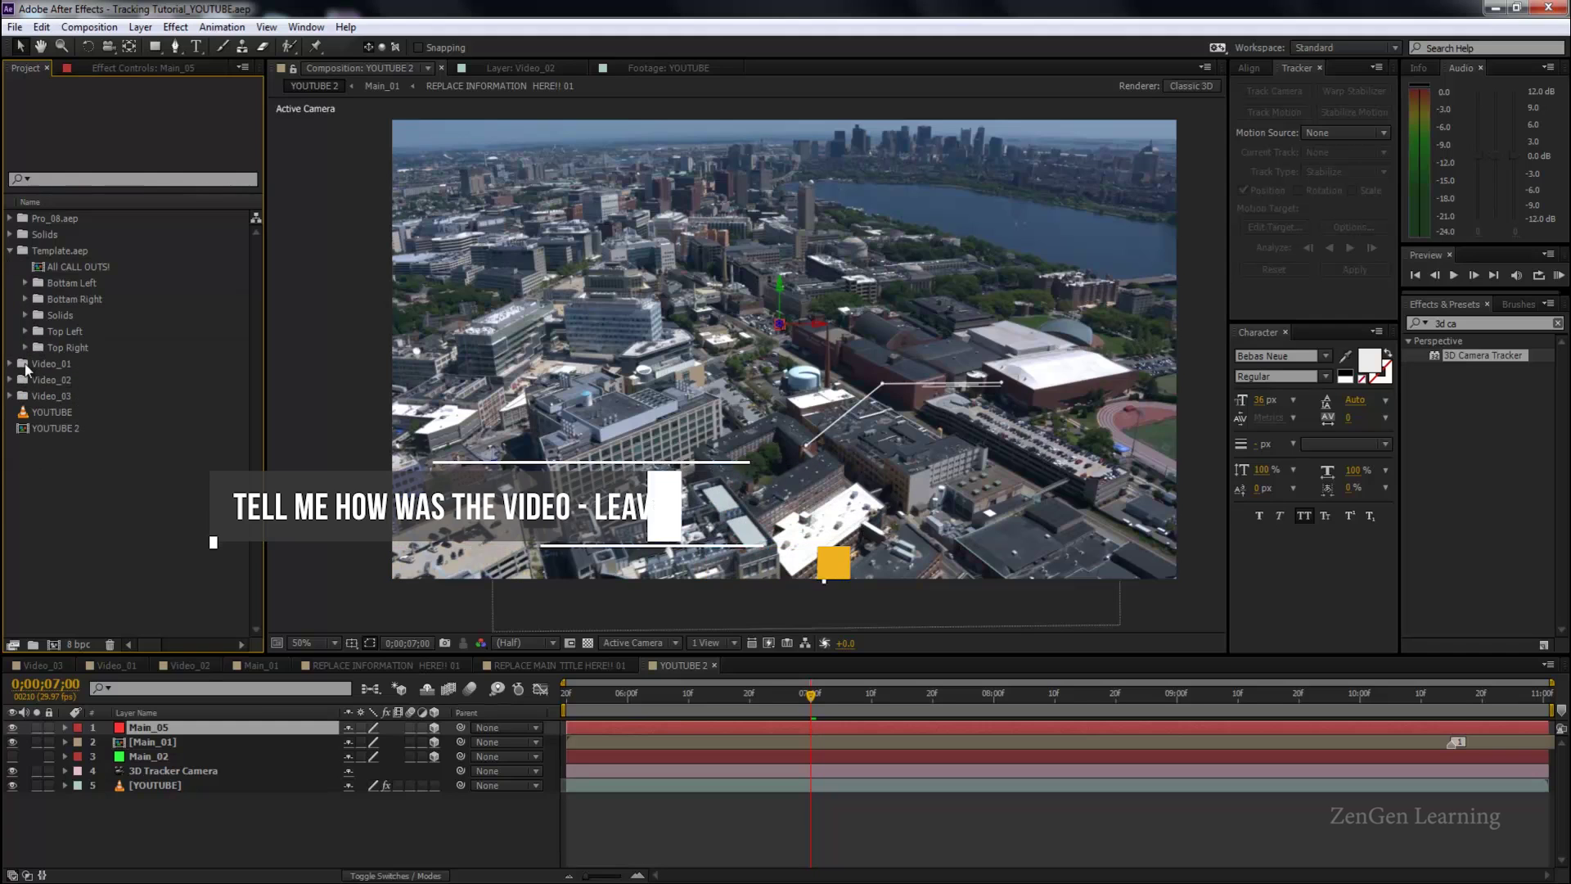
pyautogui.click(26, 328)
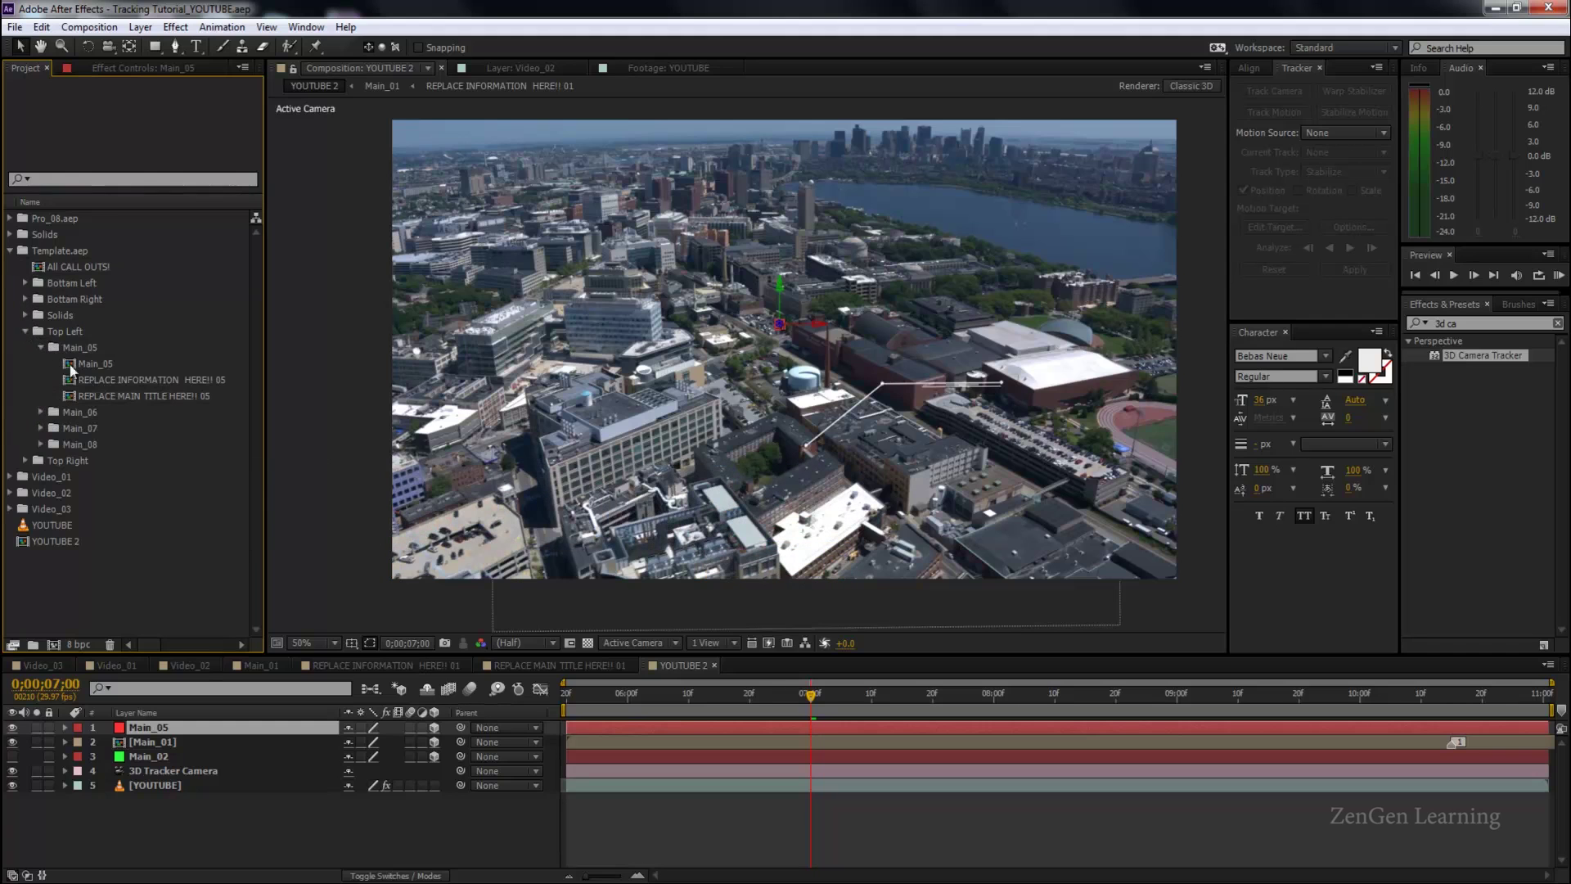
pyautogui.moveTo(95, 361); pyautogui.dragTo(211, 725)
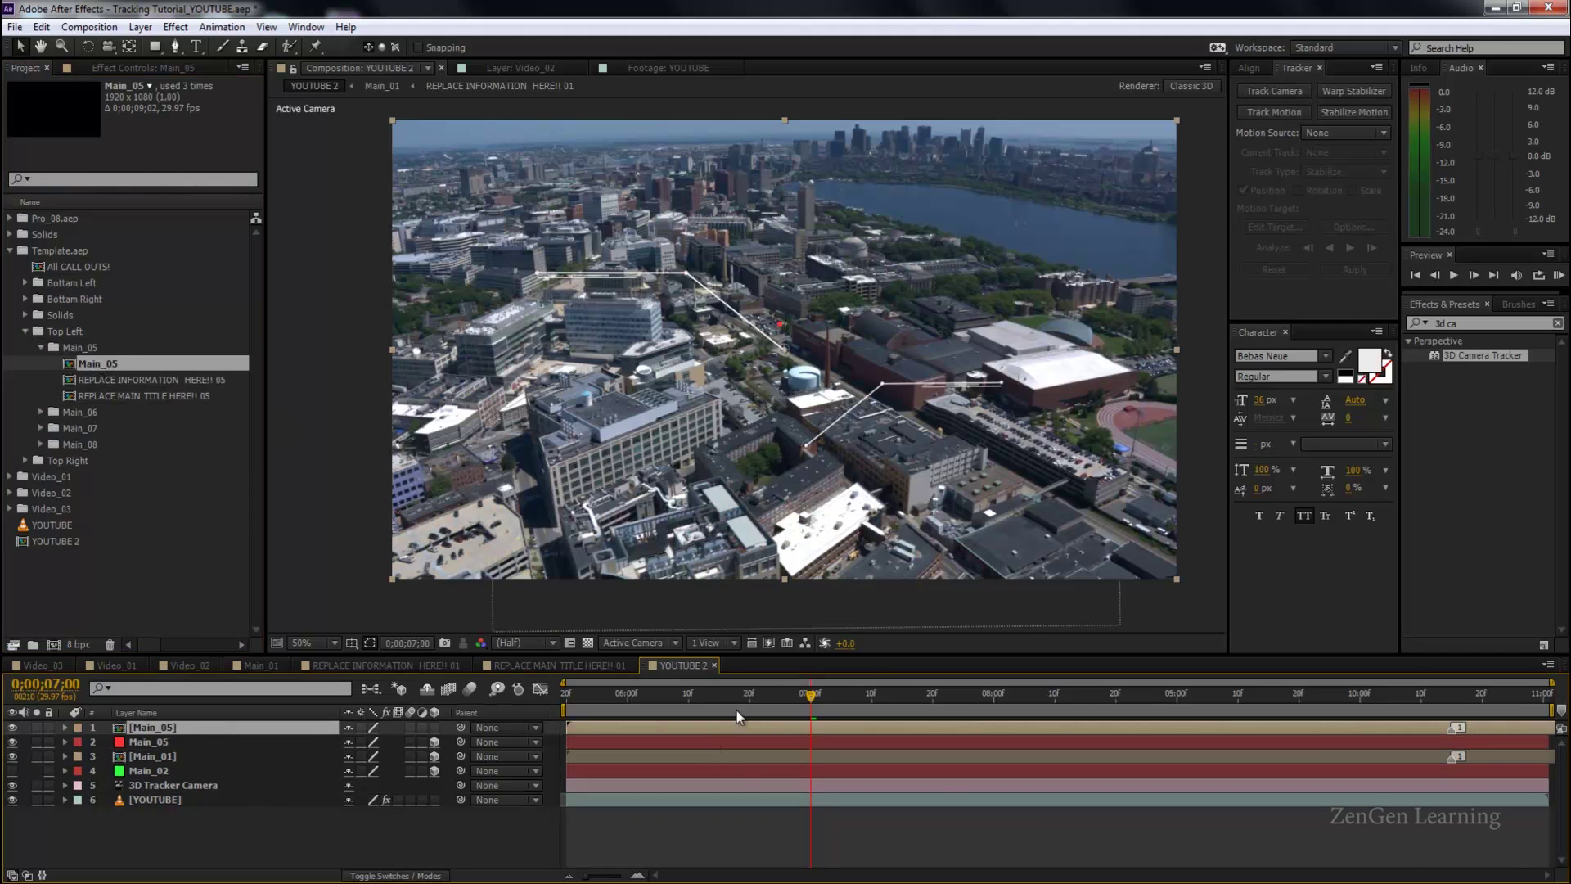
pyautogui.moveTo(810, 695); pyautogui.dragTo(1214, 697)
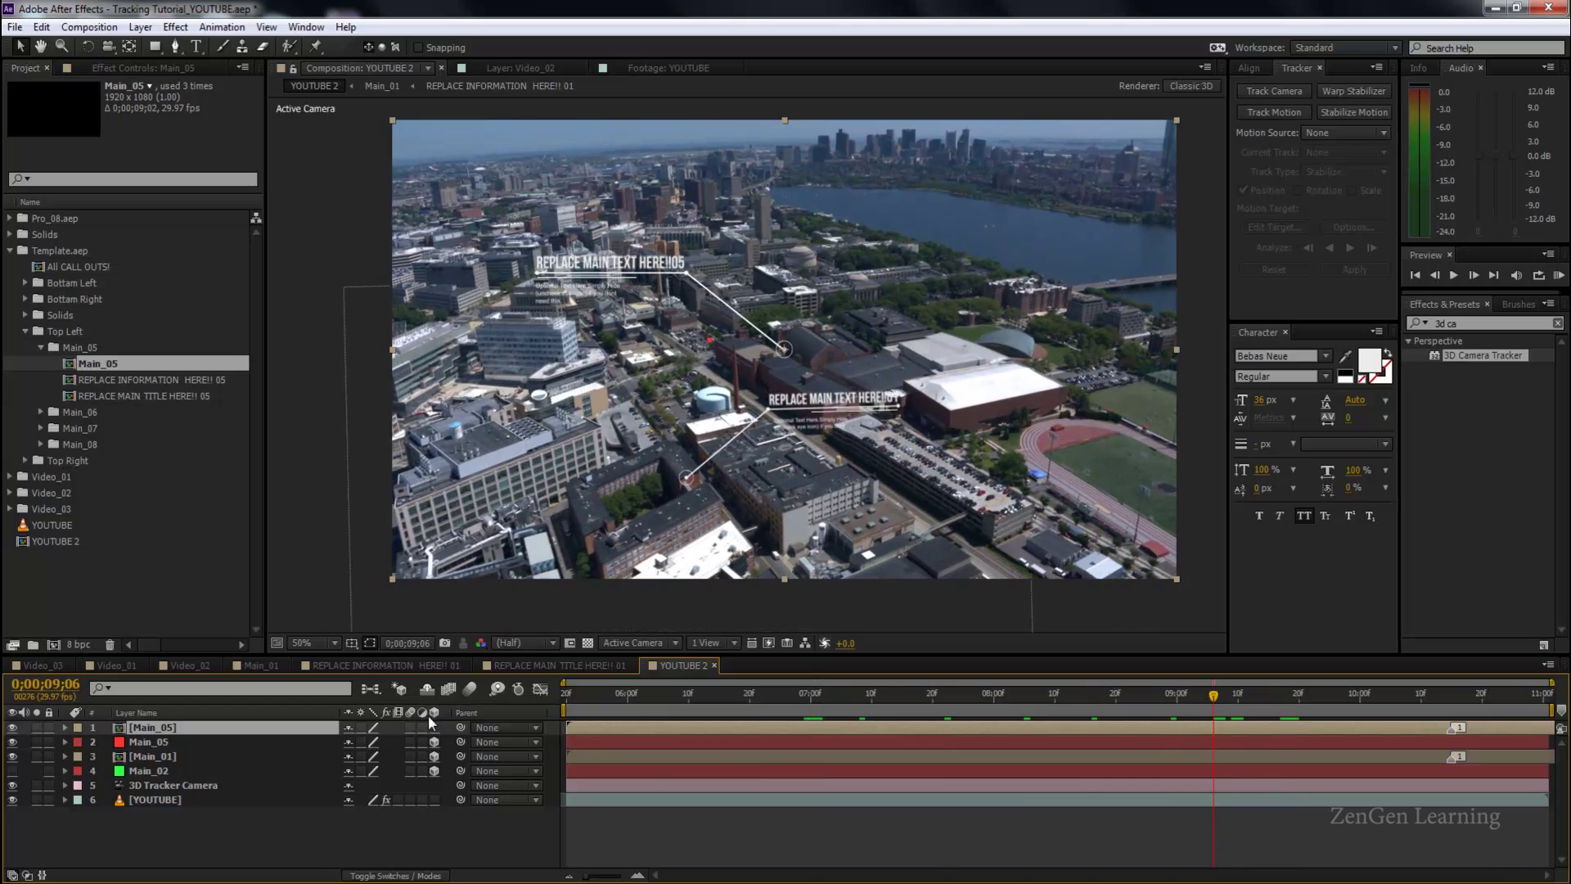
pyautogui.click(434, 728)
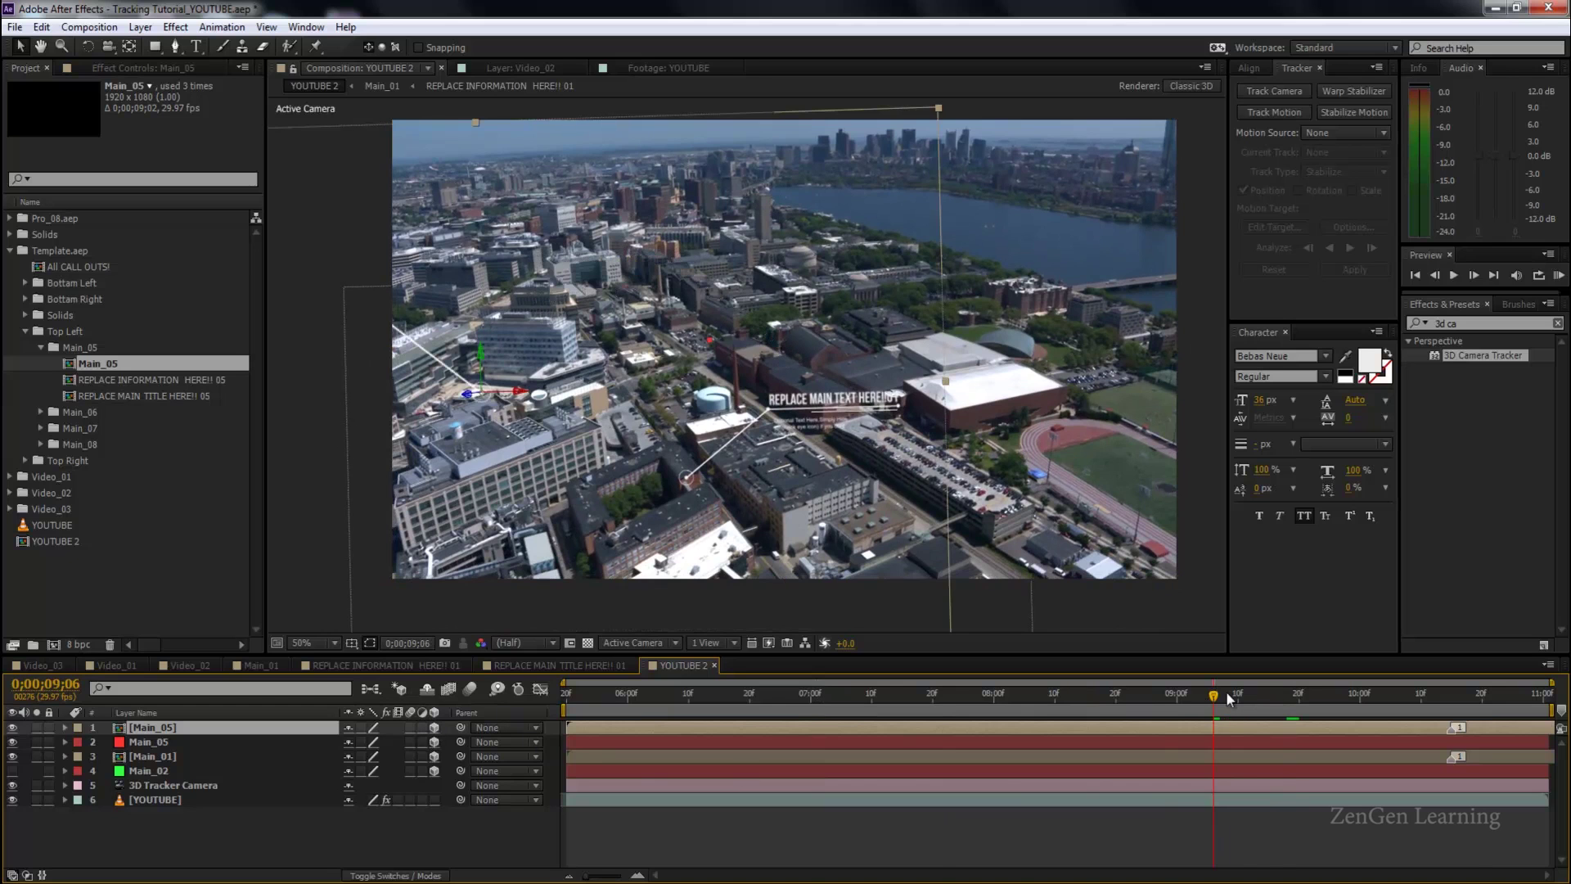
pyautogui.moveTo(1225, 690); pyautogui.dragTo(1060, 729)
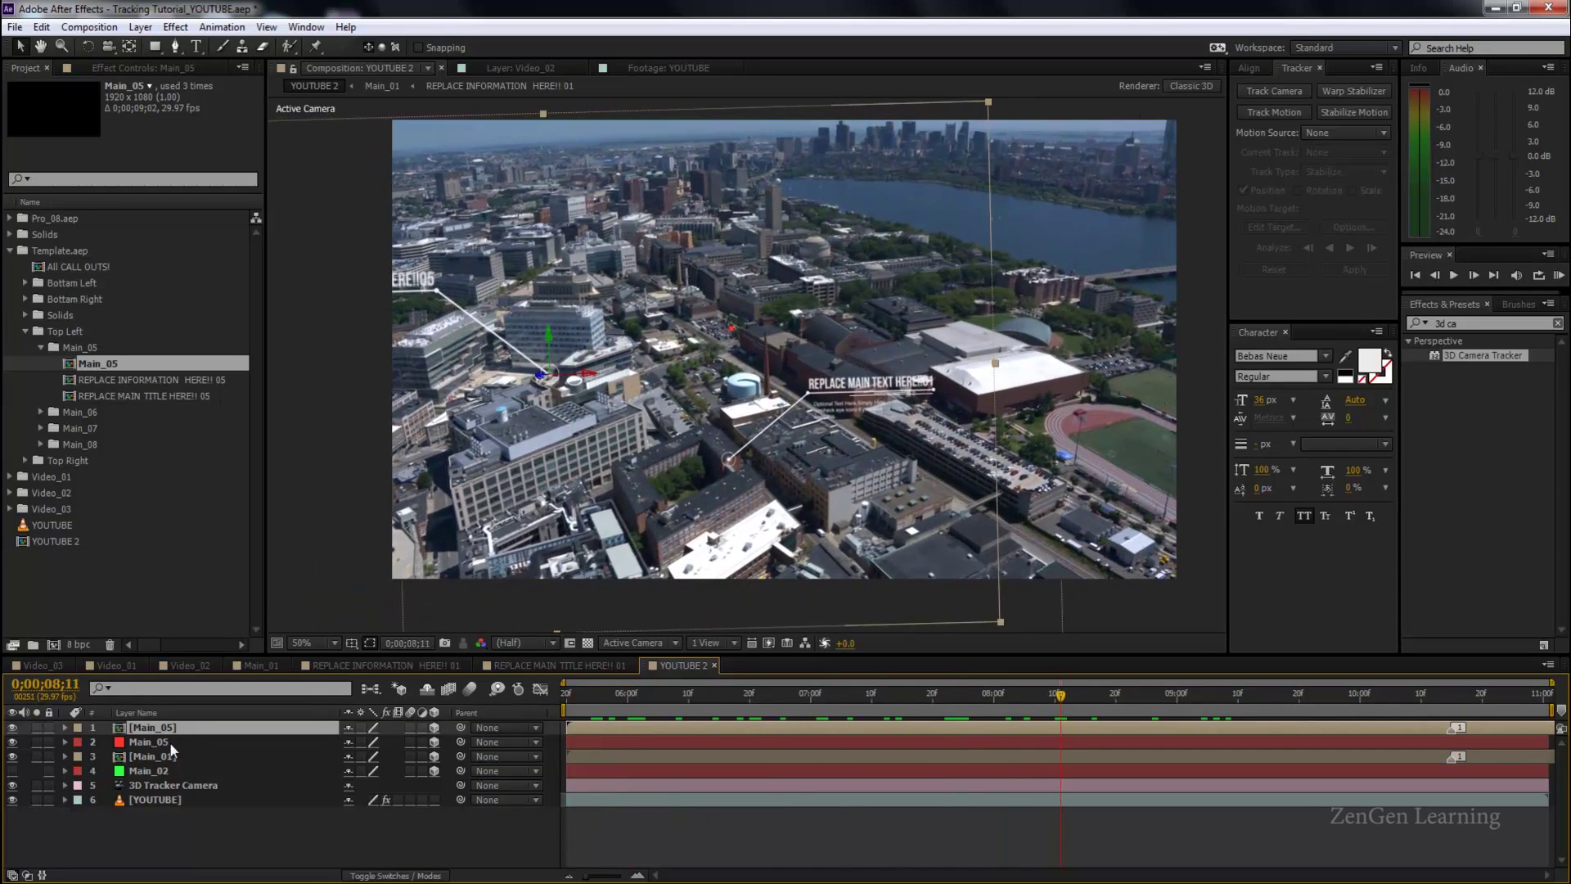
# Expression-link the [Main_05] callout's Position to the tracked solid's Position, then preview.
pyautogui.click(190, 741)
pyautogui.press('p')
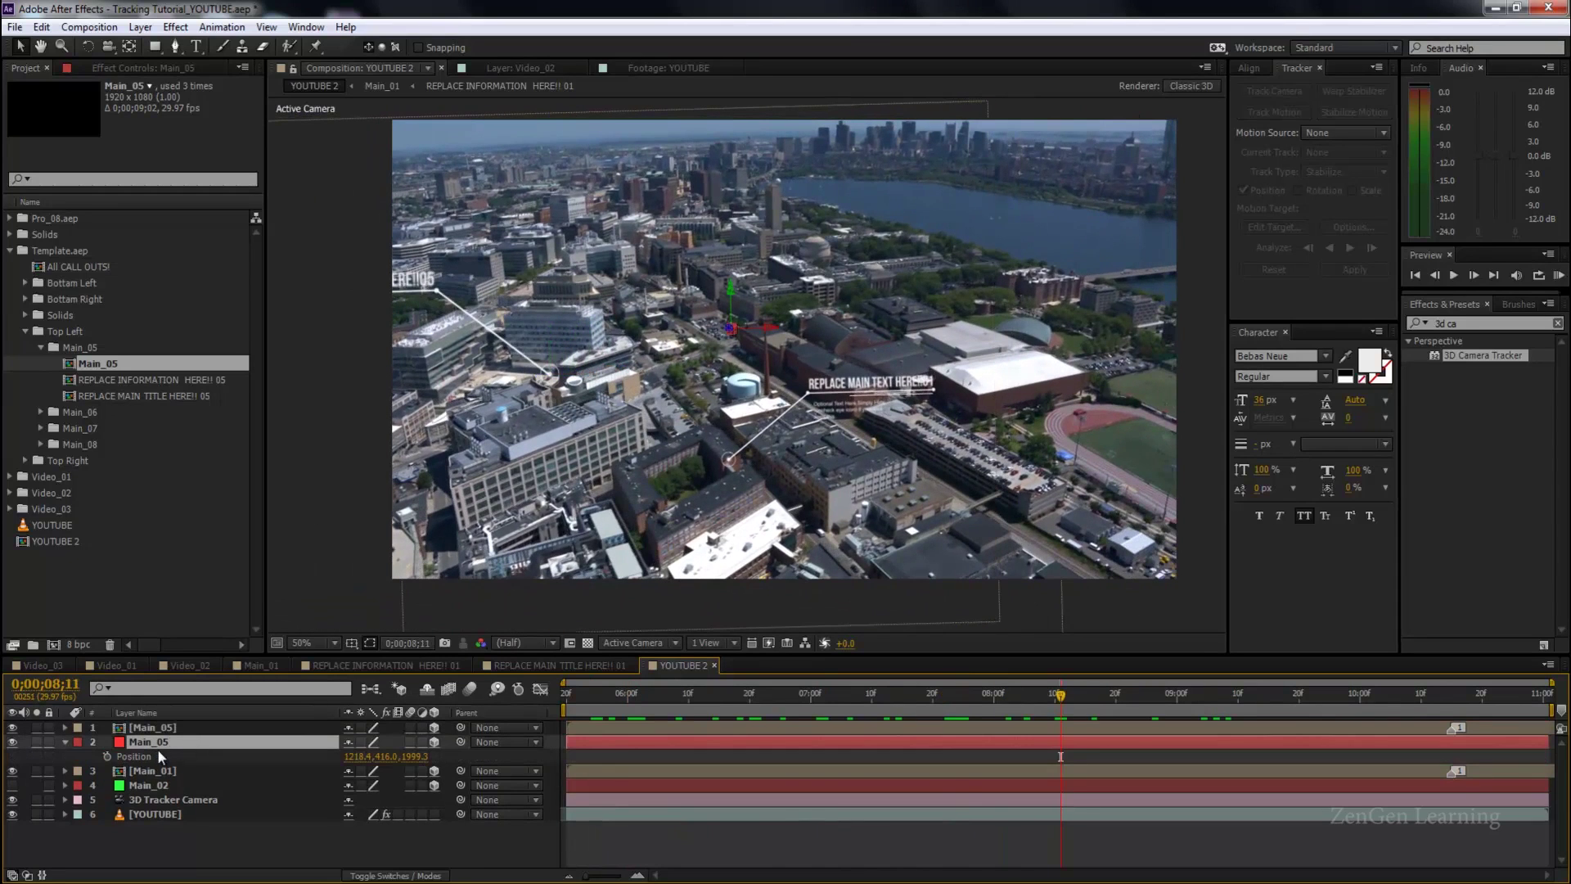
pyautogui.click(159, 728)
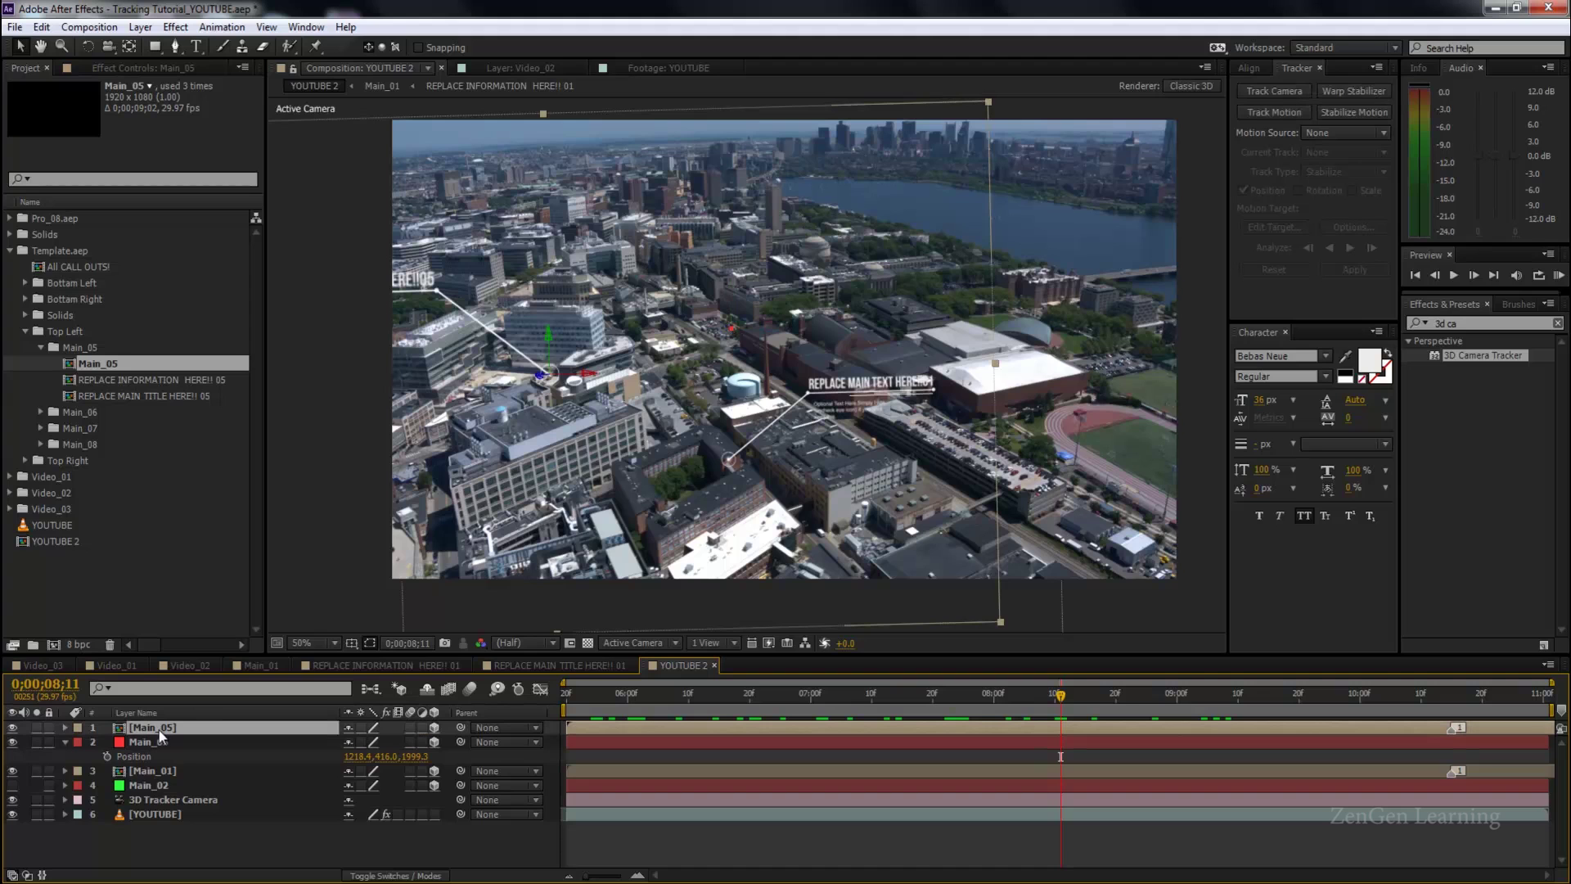
pyautogui.press('p')
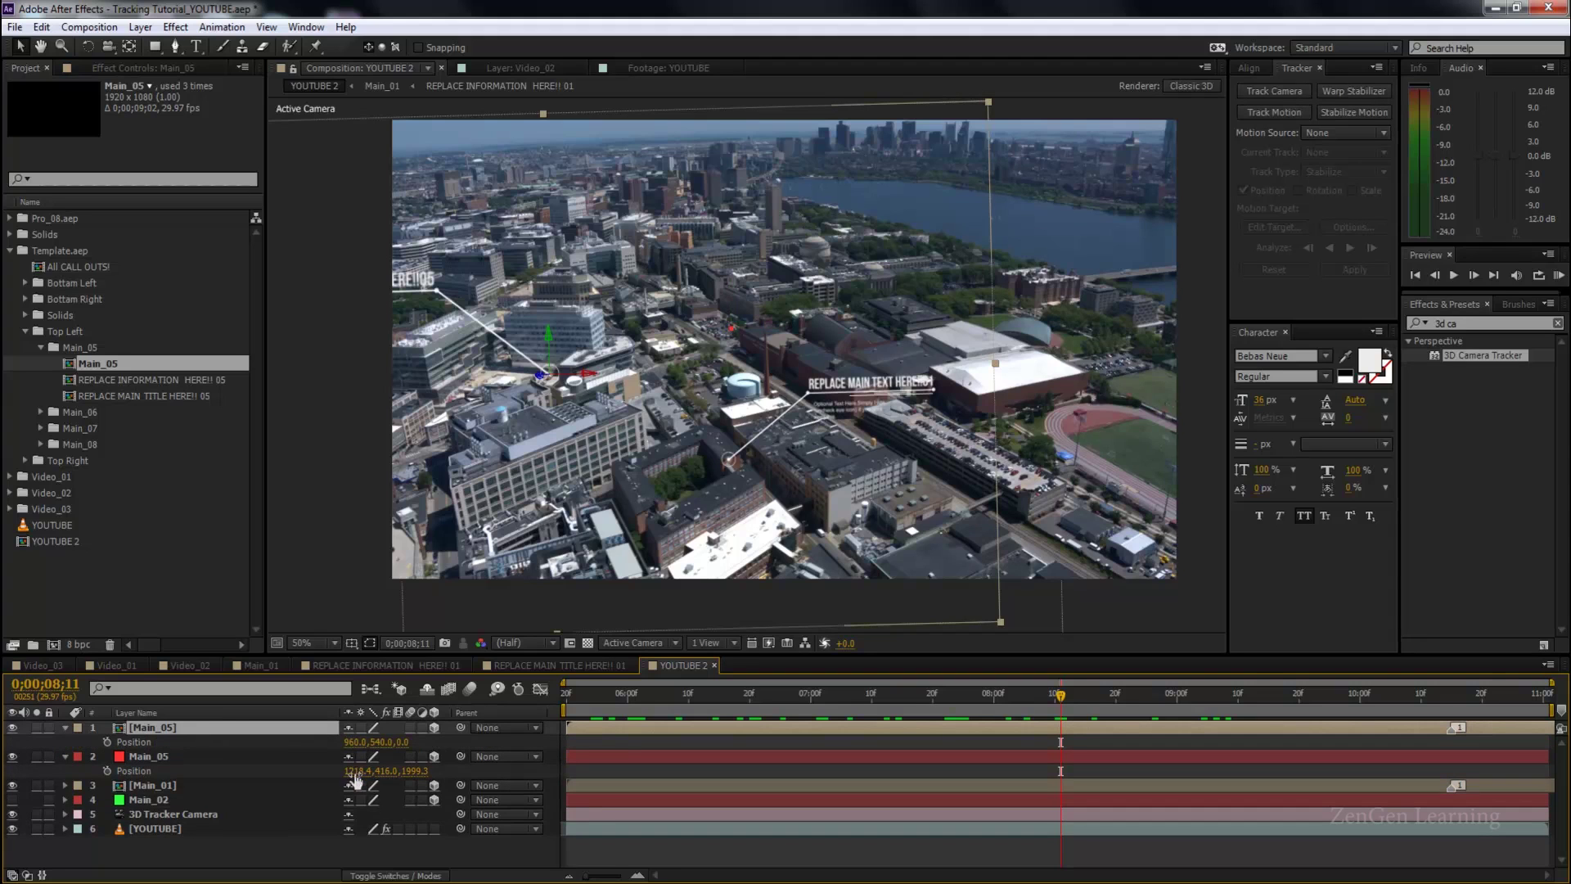
pyautogui.keyDown('alt'); pyautogui.click(108, 741); pyautogui.keyUp('alt')
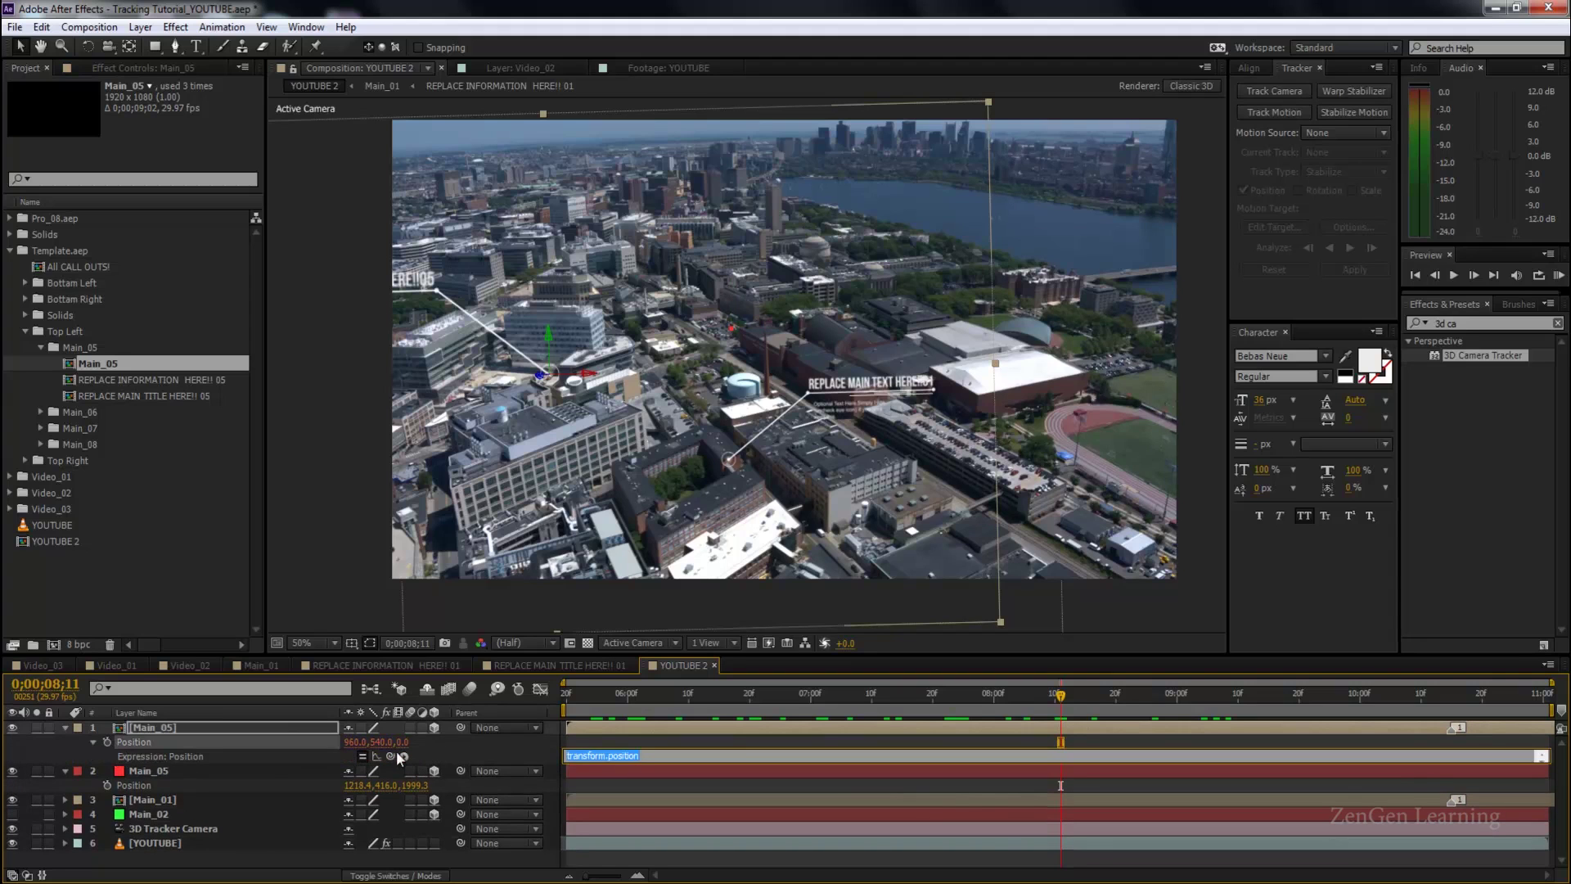
pyautogui.moveTo(393, 754); pyautogui.dragTo(159, 783)
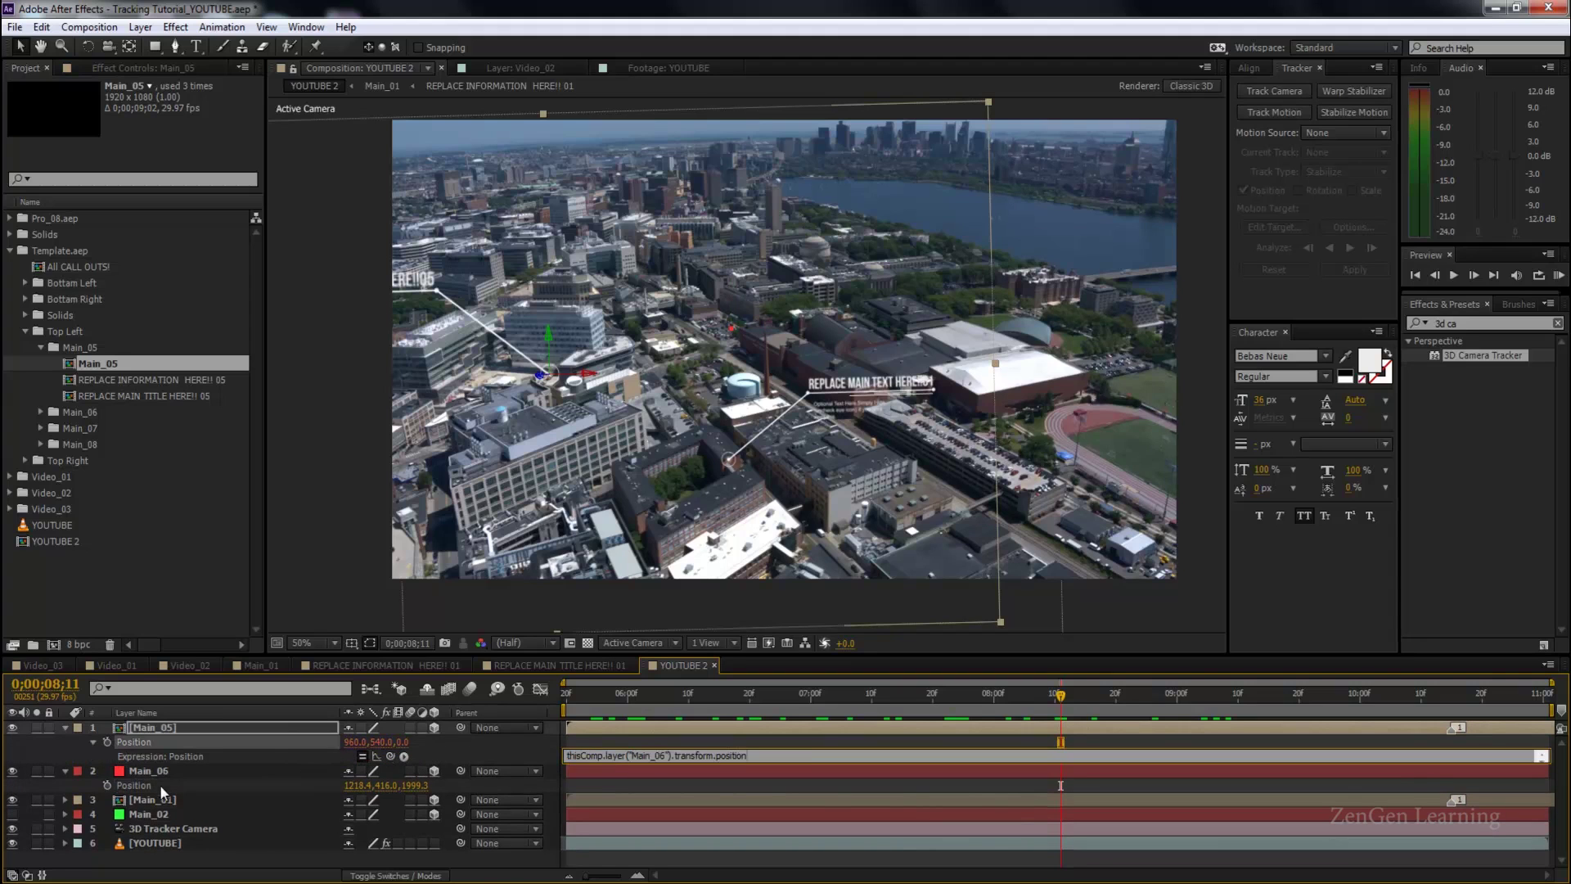
pyautogui.click(495, 865)
pyautogui.press('KP_0')
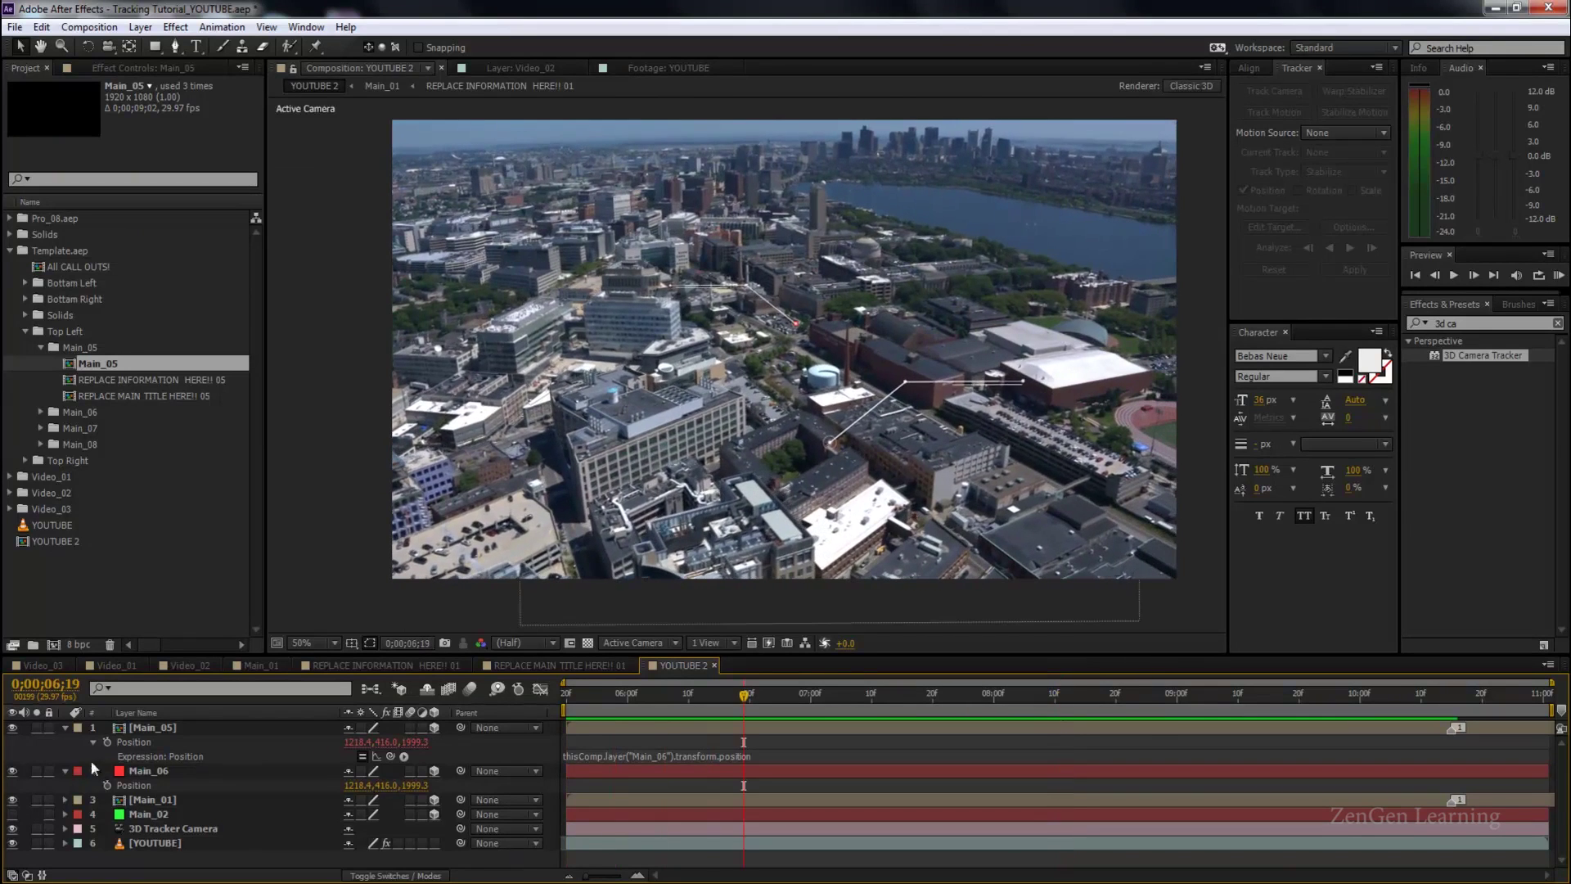
# Inspect the REPLACE MAIN TEXT HERE!!01 callout in Video_03, then switch through YOUTUBE 2 to Video_02.
pyautogui.click(33, 665)
pyautogui.moveTo(914, 693); pyautogui.dragTo(992, 693)
pyautogui.scroll(2, 957, 407)
pyautogui.moveTo(1055, 357); pyautogui.dragTo(824, 420)
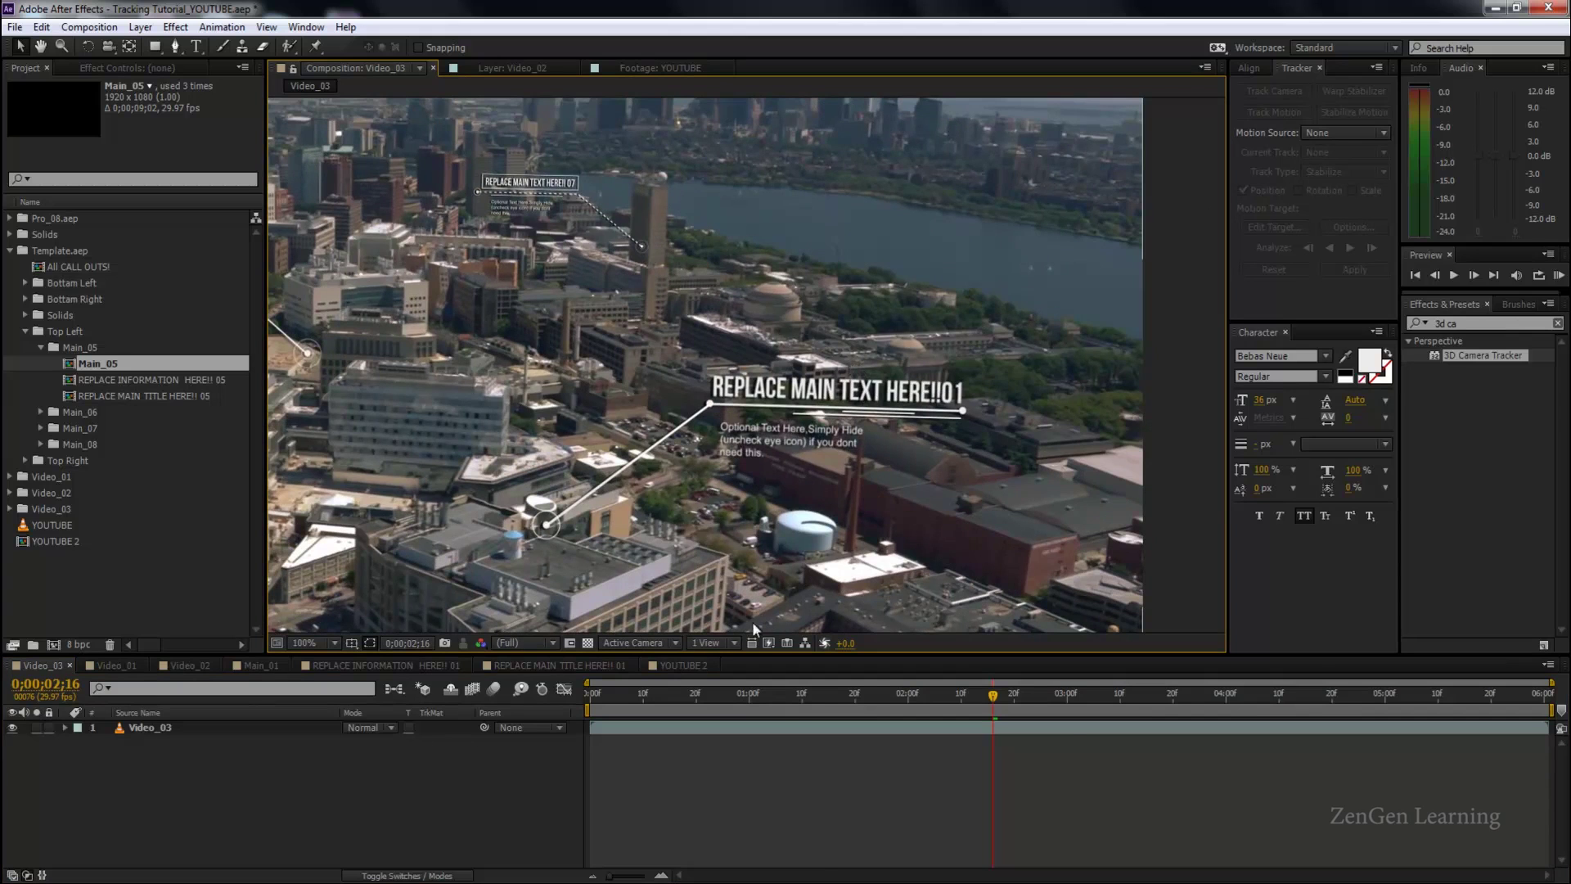
pyautogui.click(665, 666)
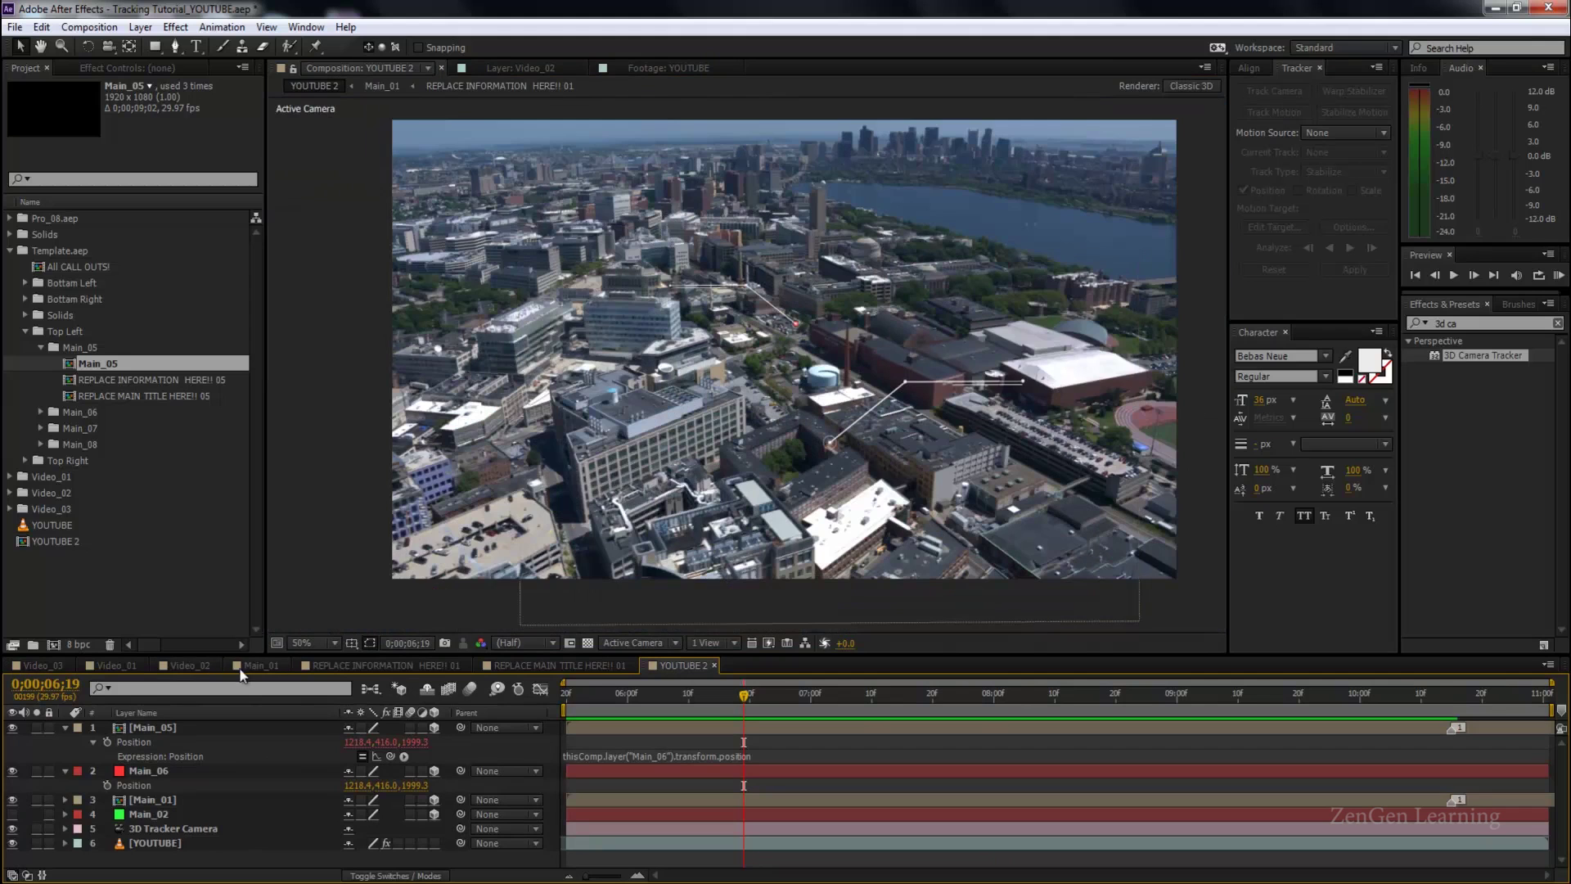
pyautogui.click(177, 667)
# Play Video_01 and check the skyline callouts follow the footage's solved track points.
pyautogui.click(131, 665)
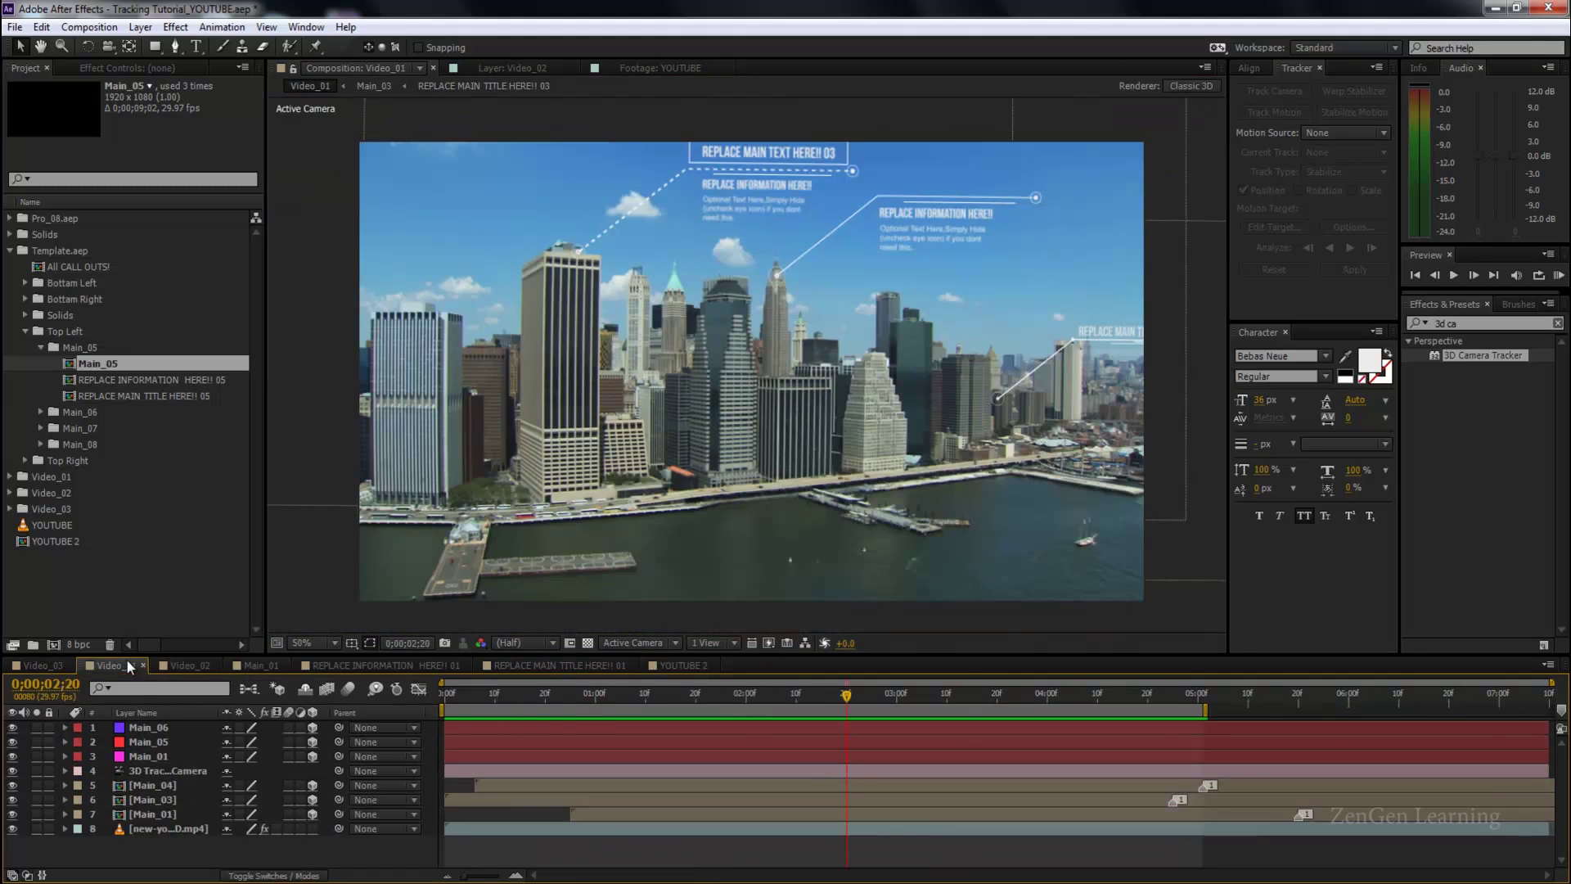
pyautogui.press('KP_0')
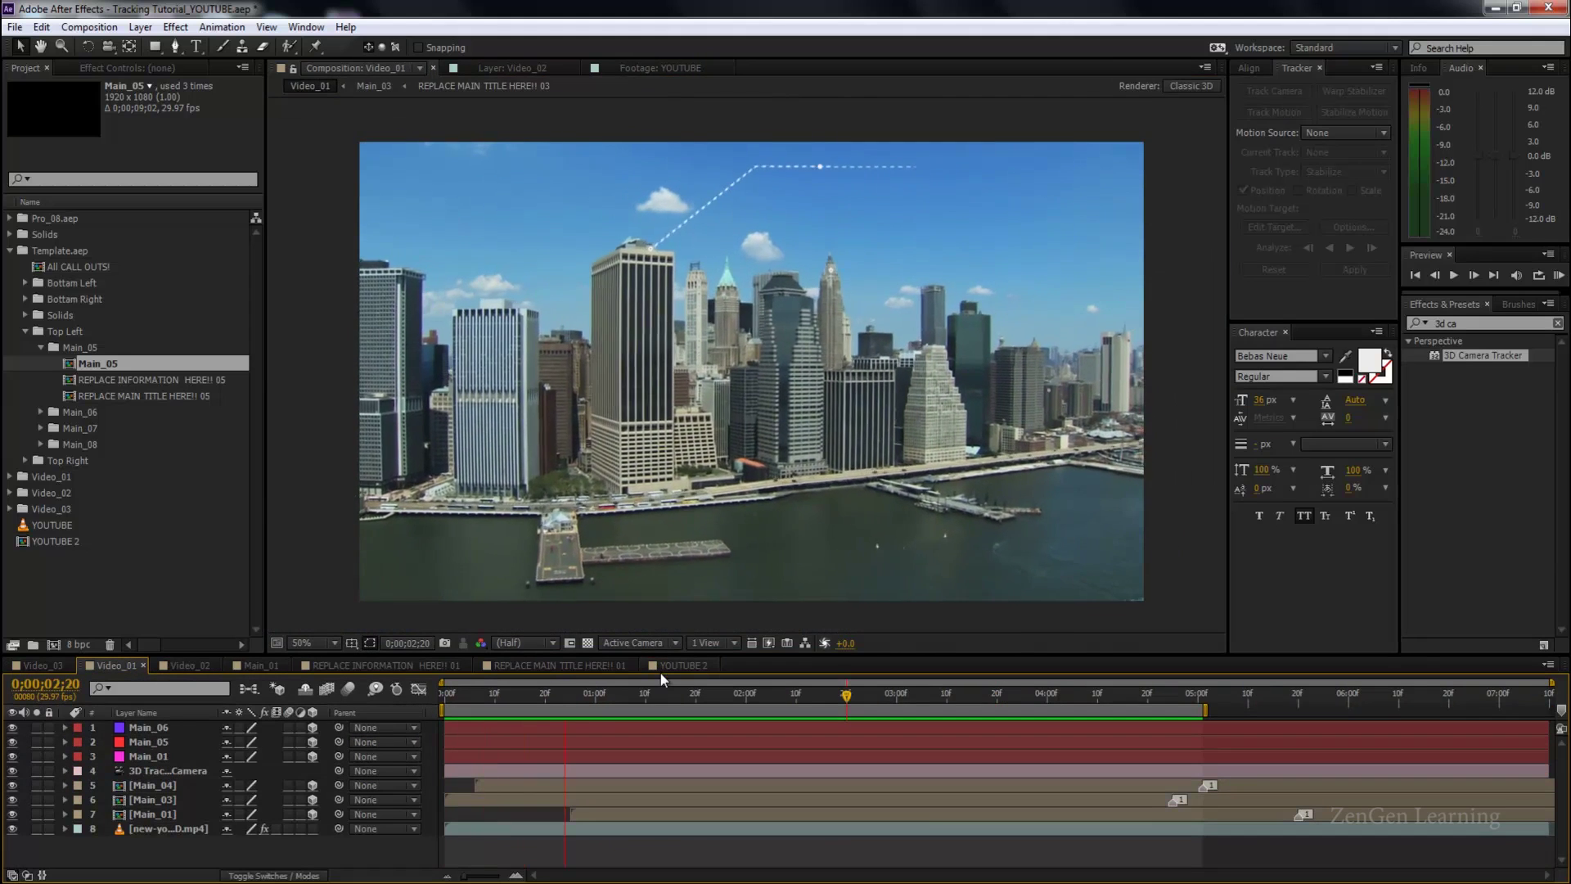
pyautogui.click(175, 829)
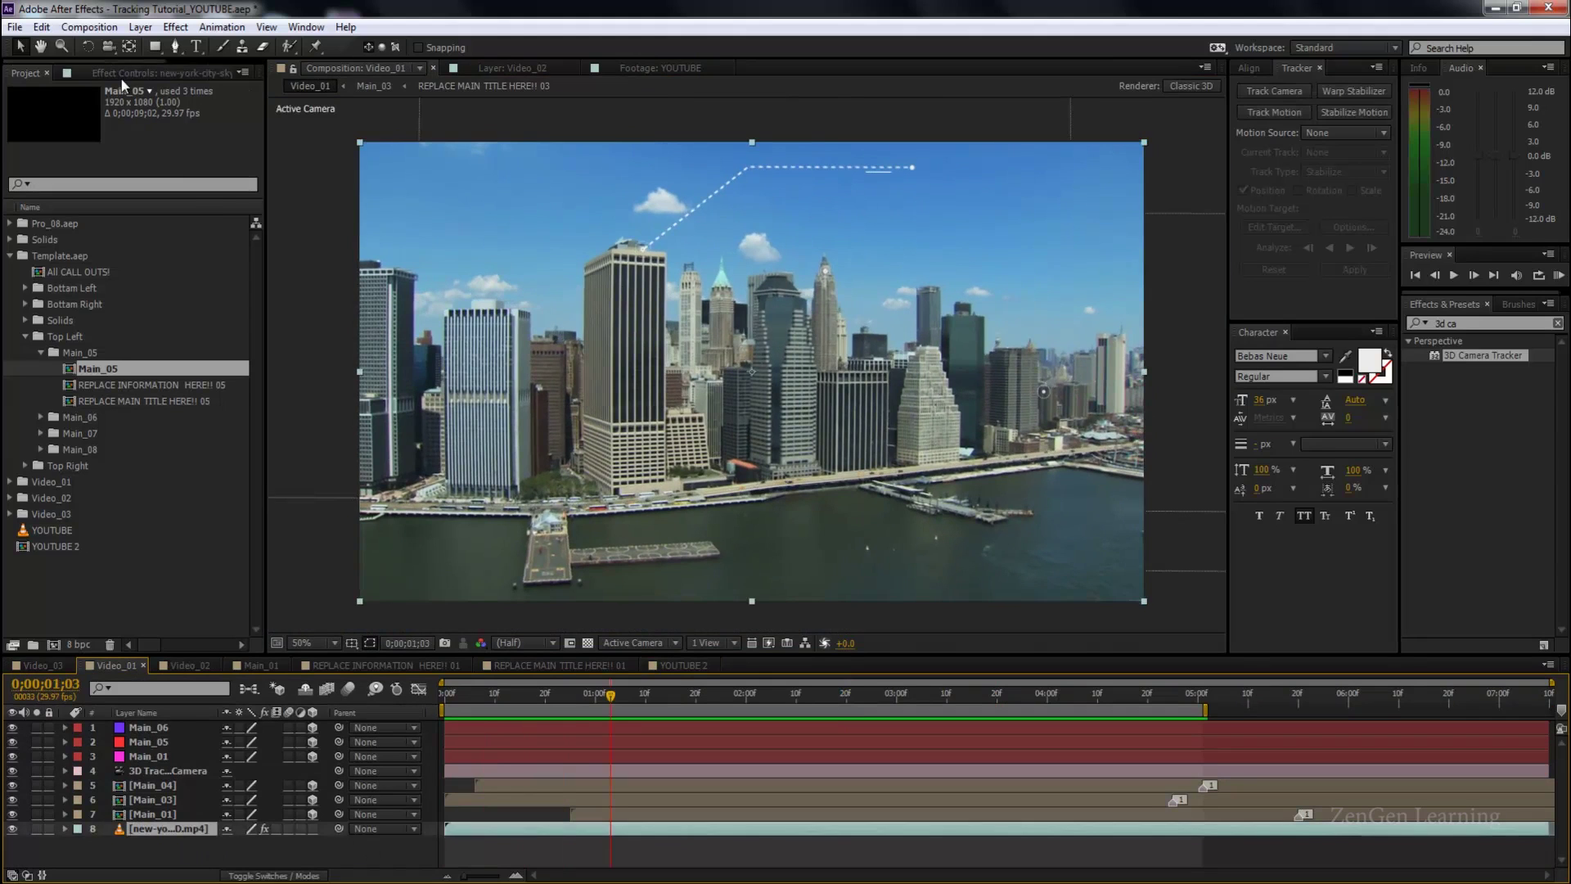
pyautogui.click(122, 70)
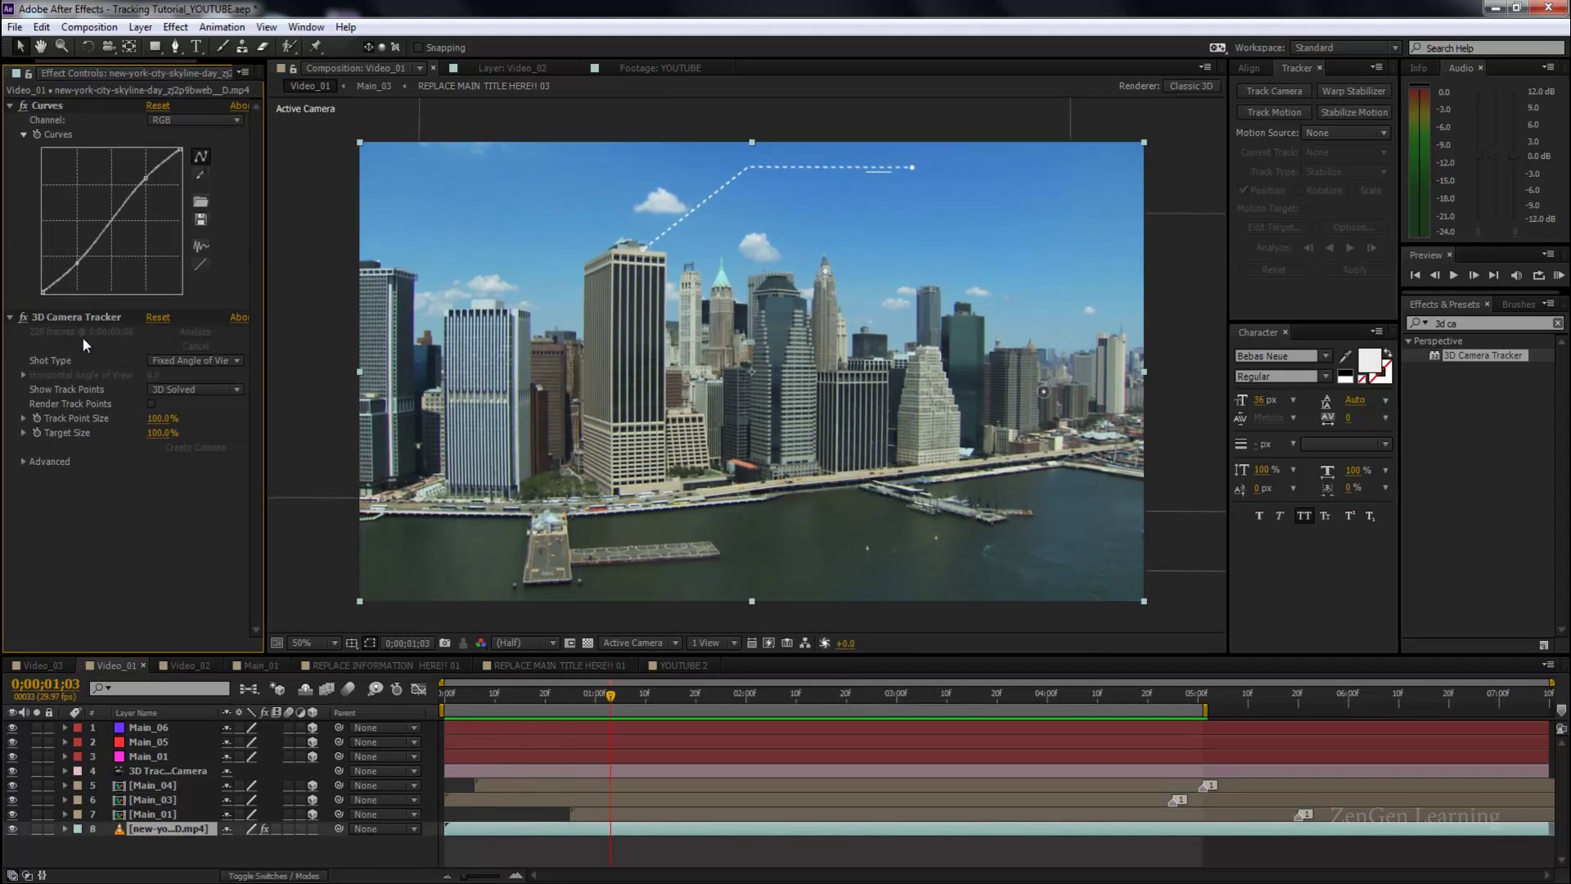
pyautogui.click(65, 317)
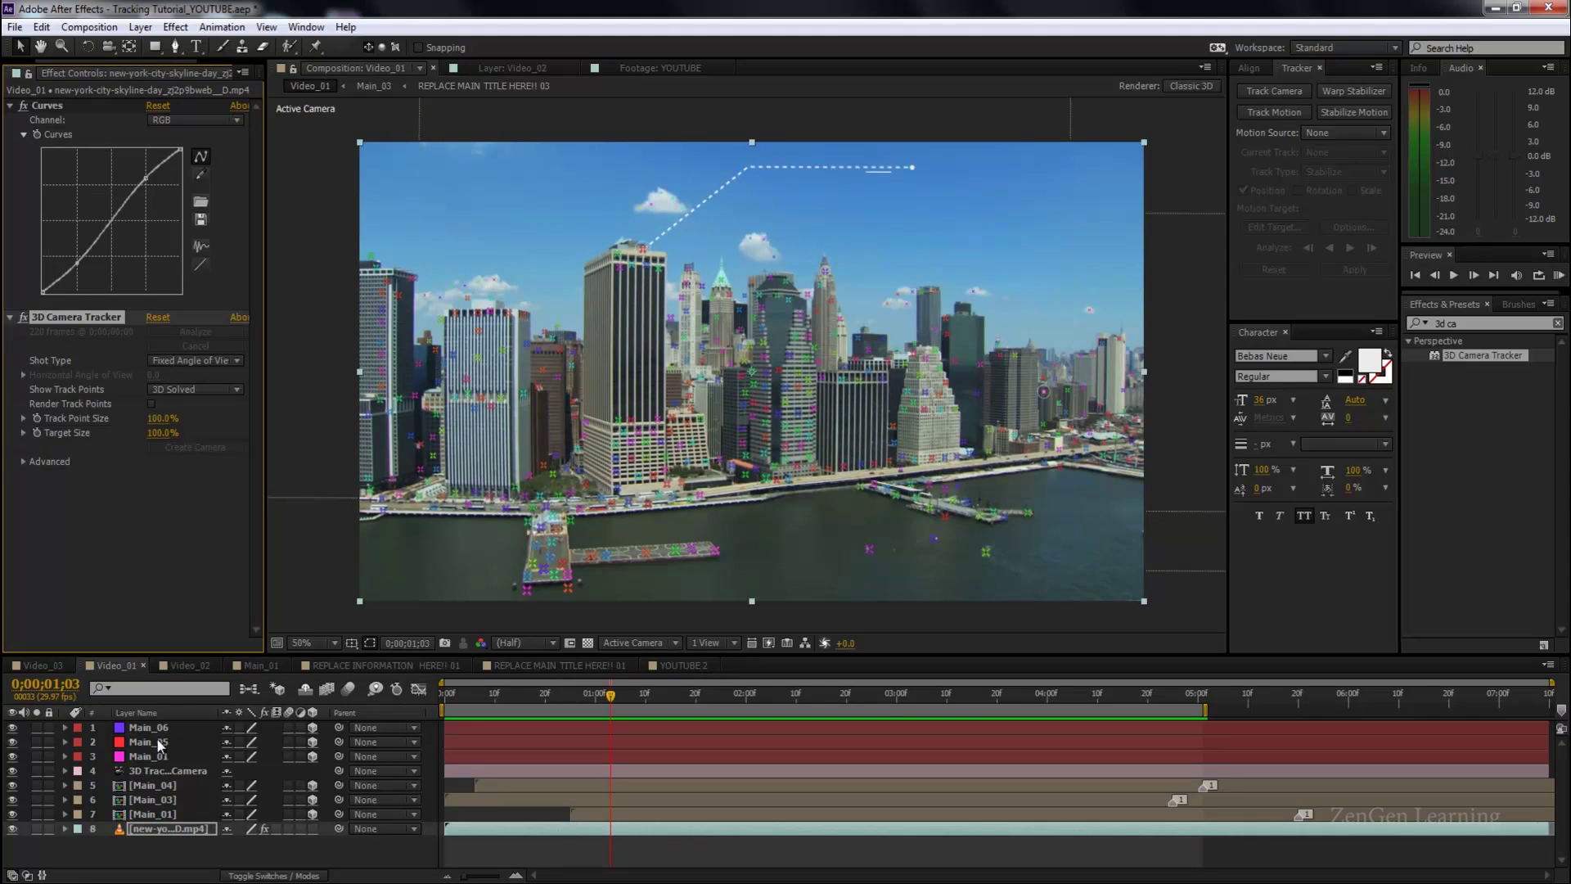
pyautogui.moveTo(643, 699); pyautogui.dragTo(851, 705)
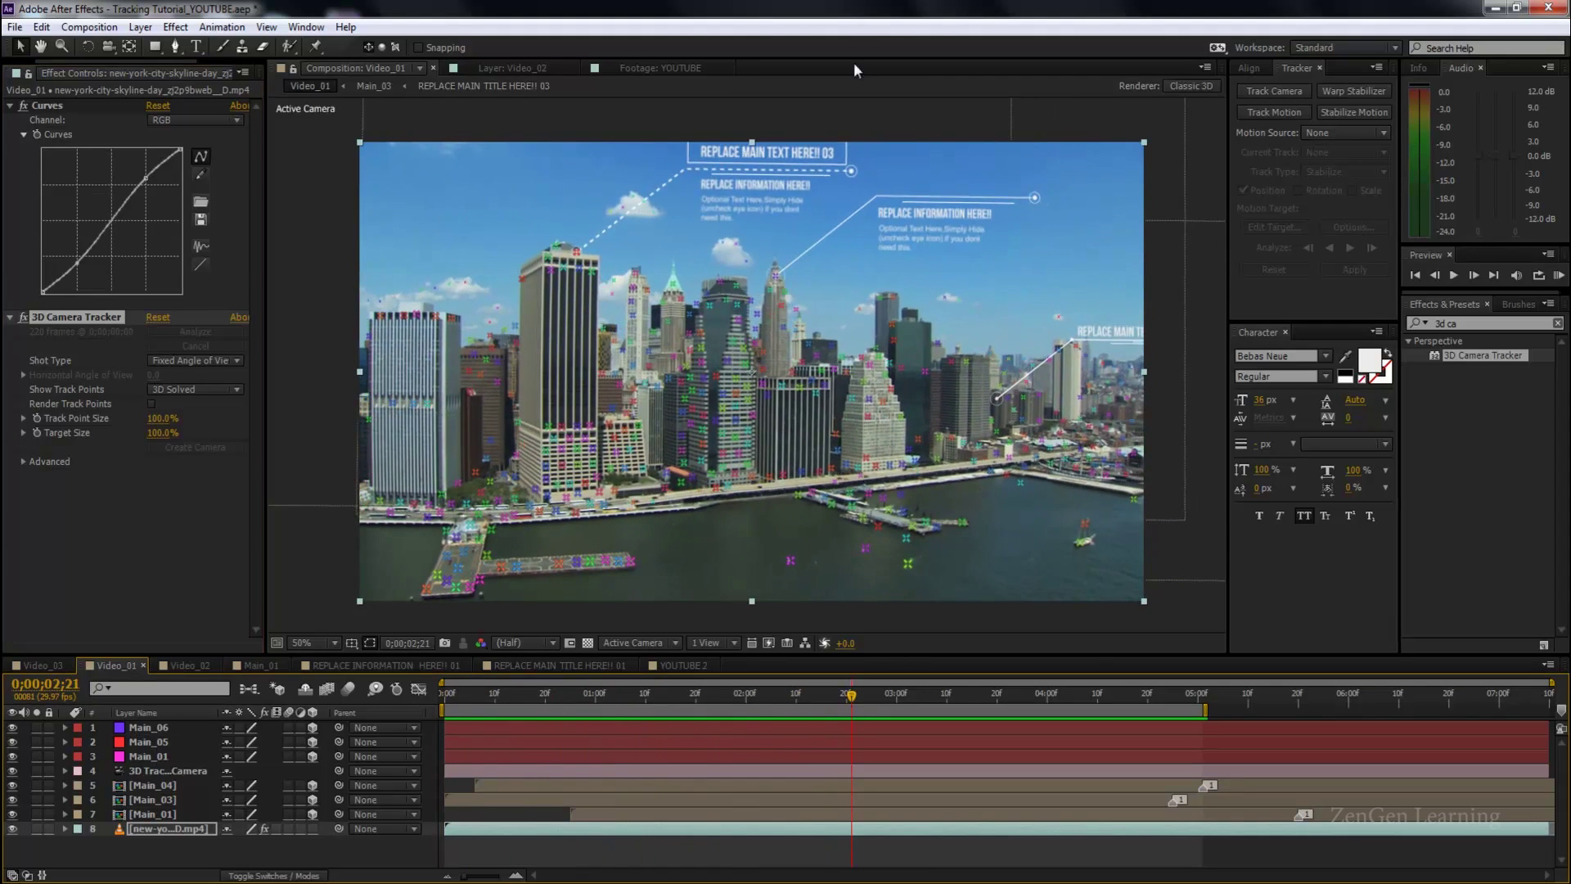
pyautogui.scroll(2, 803, 160)
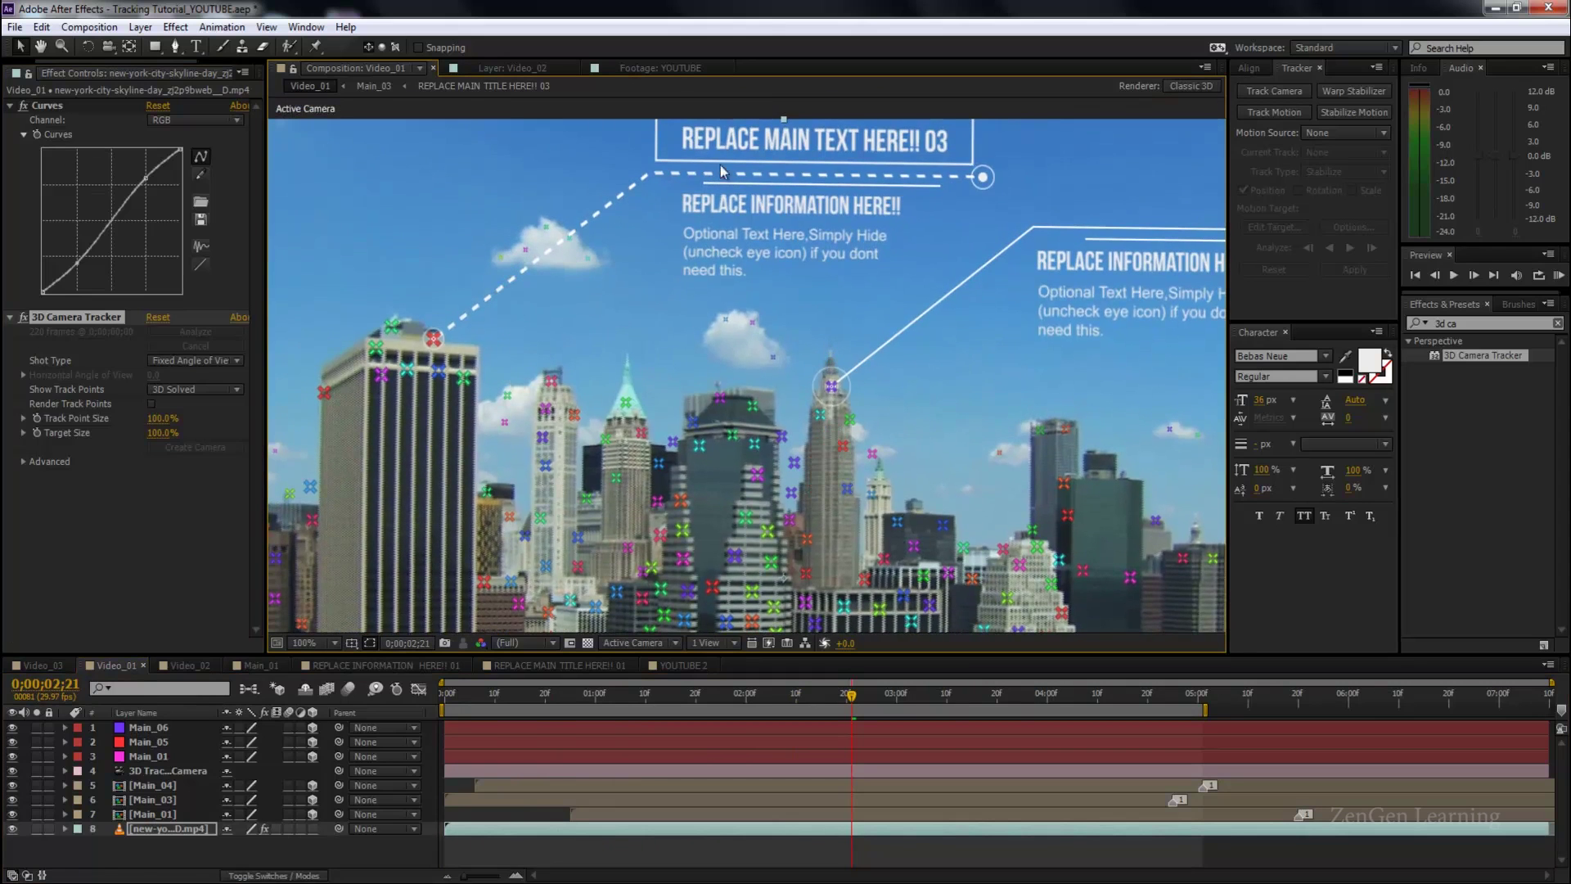
pyautogui.scroll(-2, 748, 184)
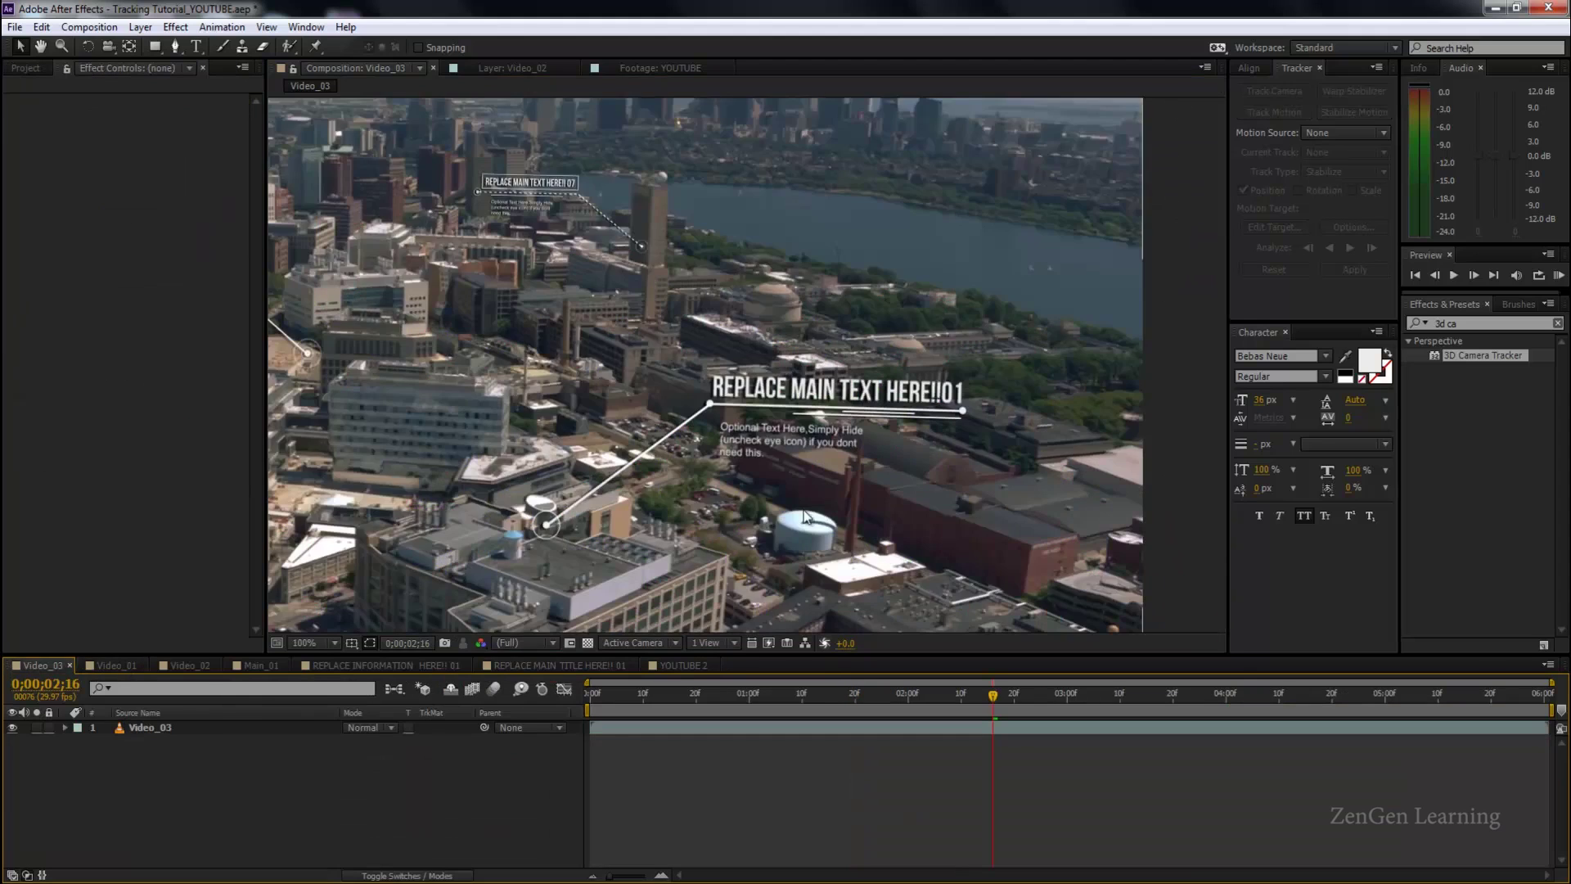
pyautogui.scroll(-1, 803, 508)
pyautogui.moveTo(994, 696); pyautogui.dragTo(1053, 697)
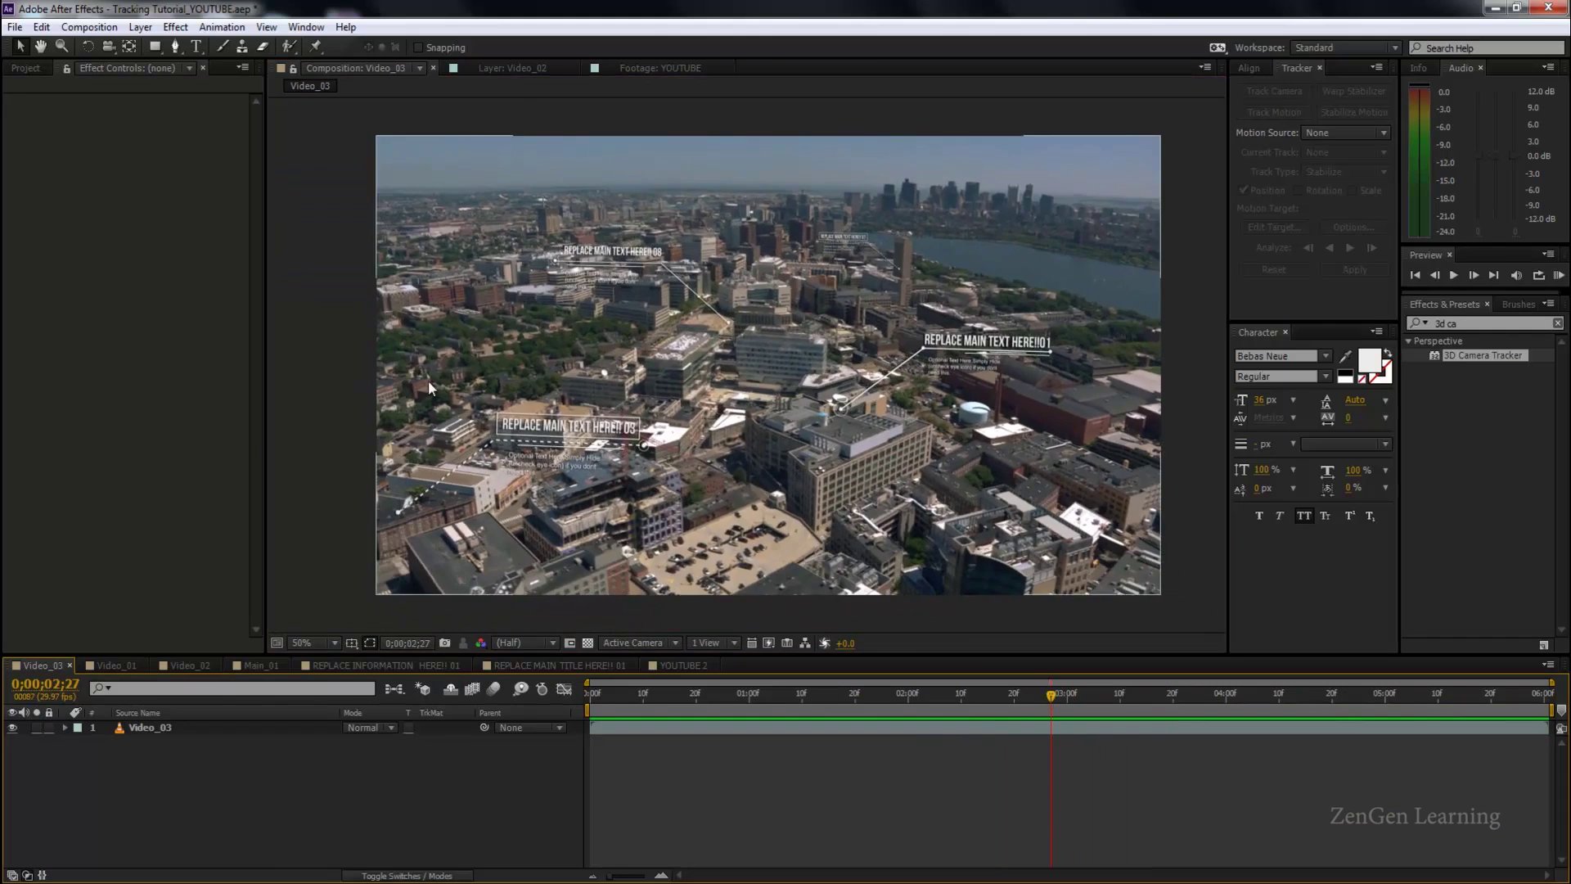
pyautogui.scroll(1, 687, 354)
pyautogui.moveTo(603, 525); pyautogui.dragTo(1167, 356)
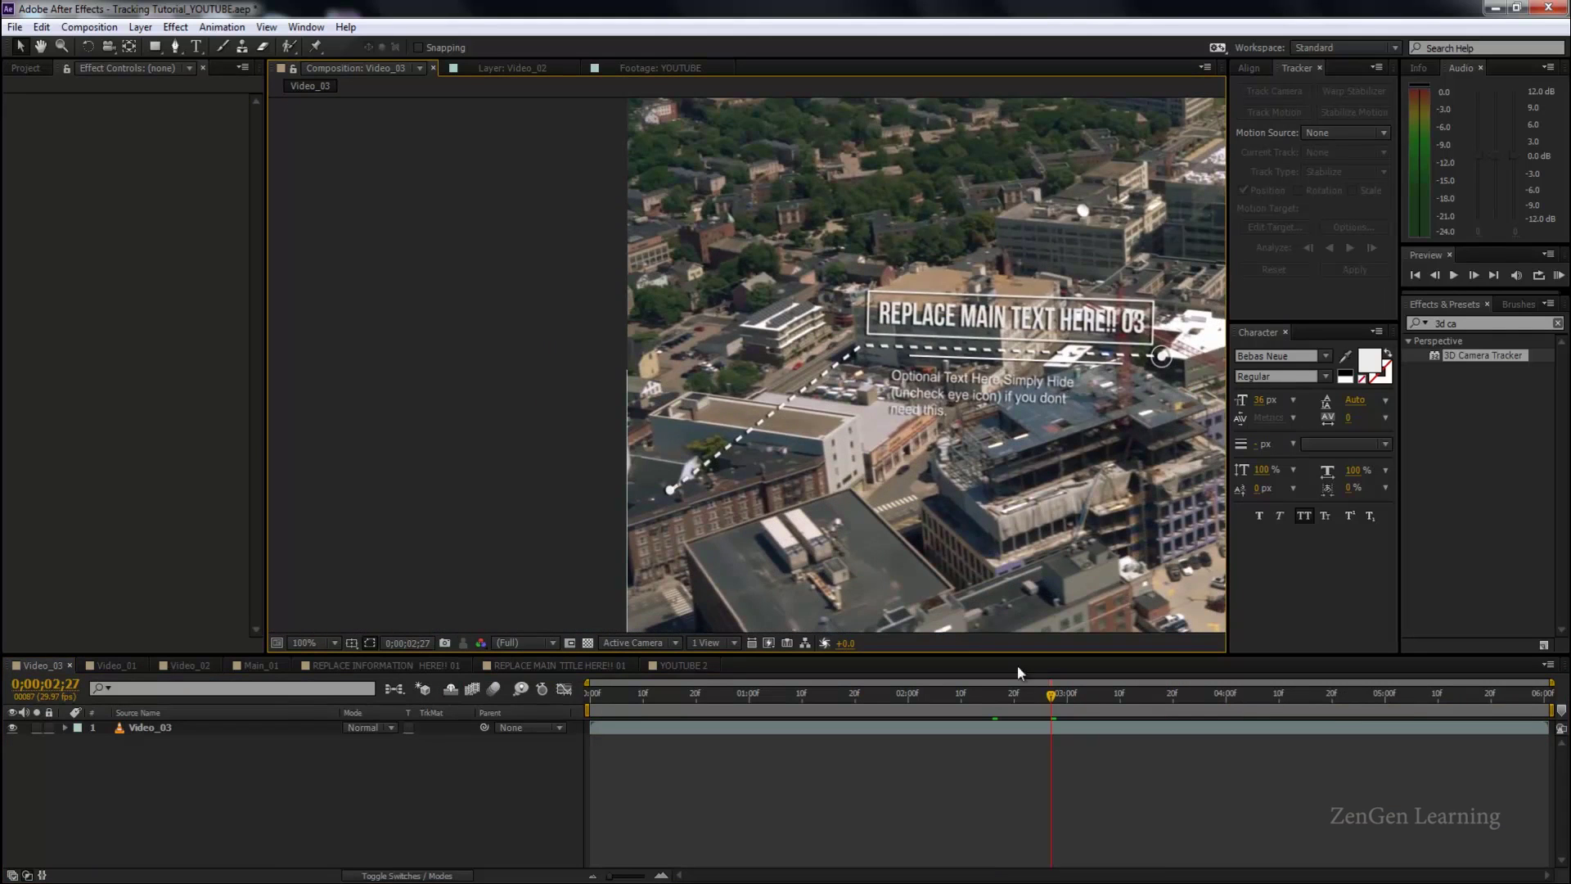
pyautogui.moveTo(1066, 695); pyautogui.dragTo(1332, 692)
pyautogui.scroll(-2, 881, 375)
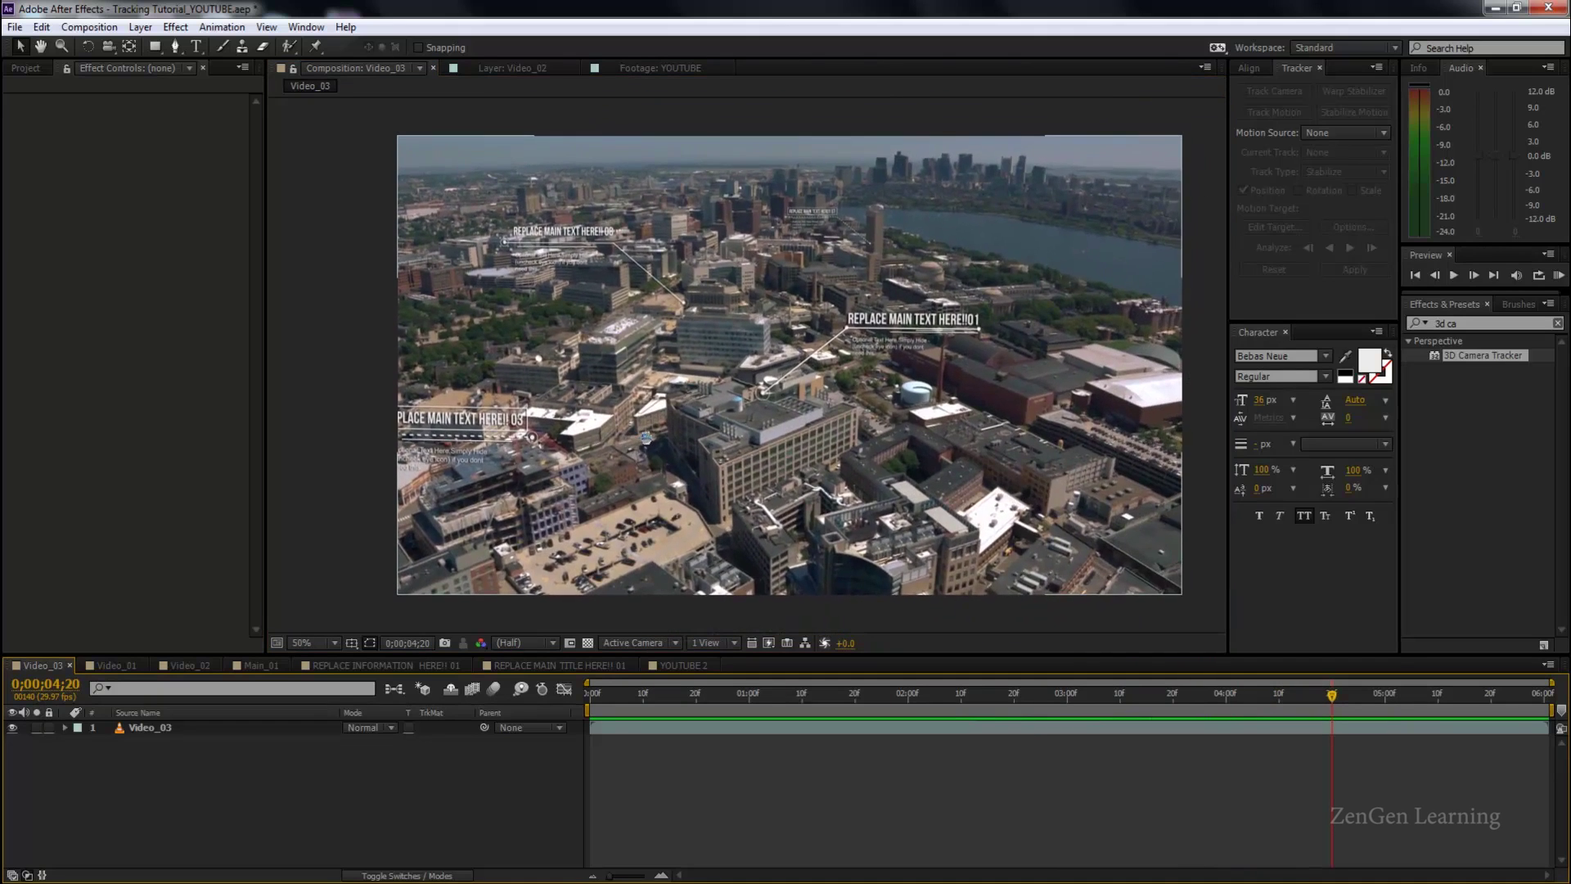
pyautogui.press('space')
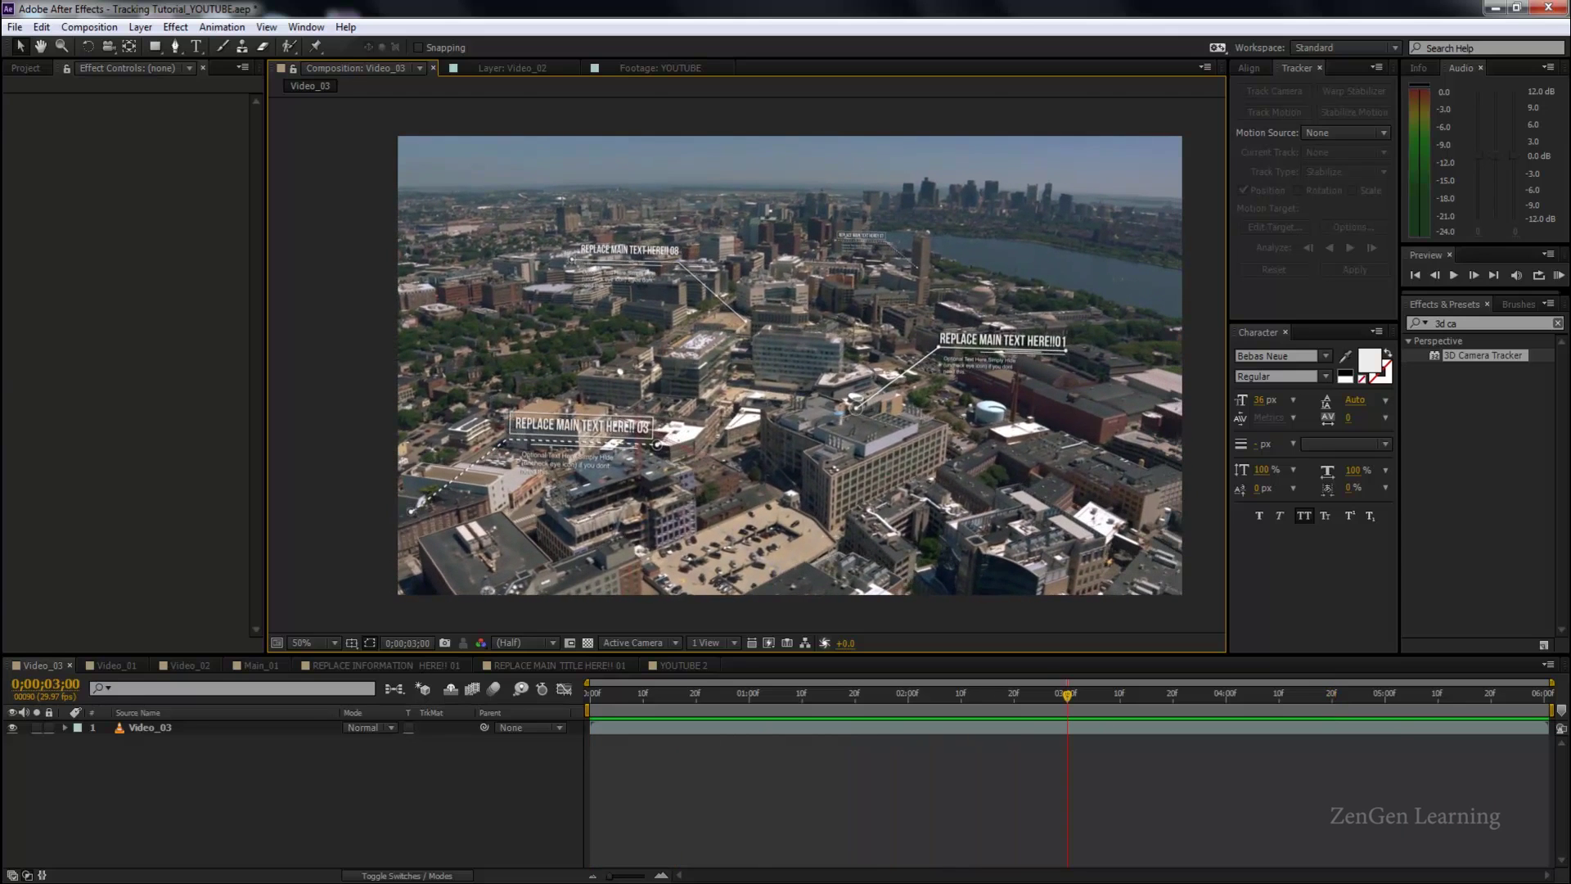
# Switch via Main_01 to the Video_02 cyclist comp, select its footage layer and focus the Tracker.
pyautogui.click(255, 664)
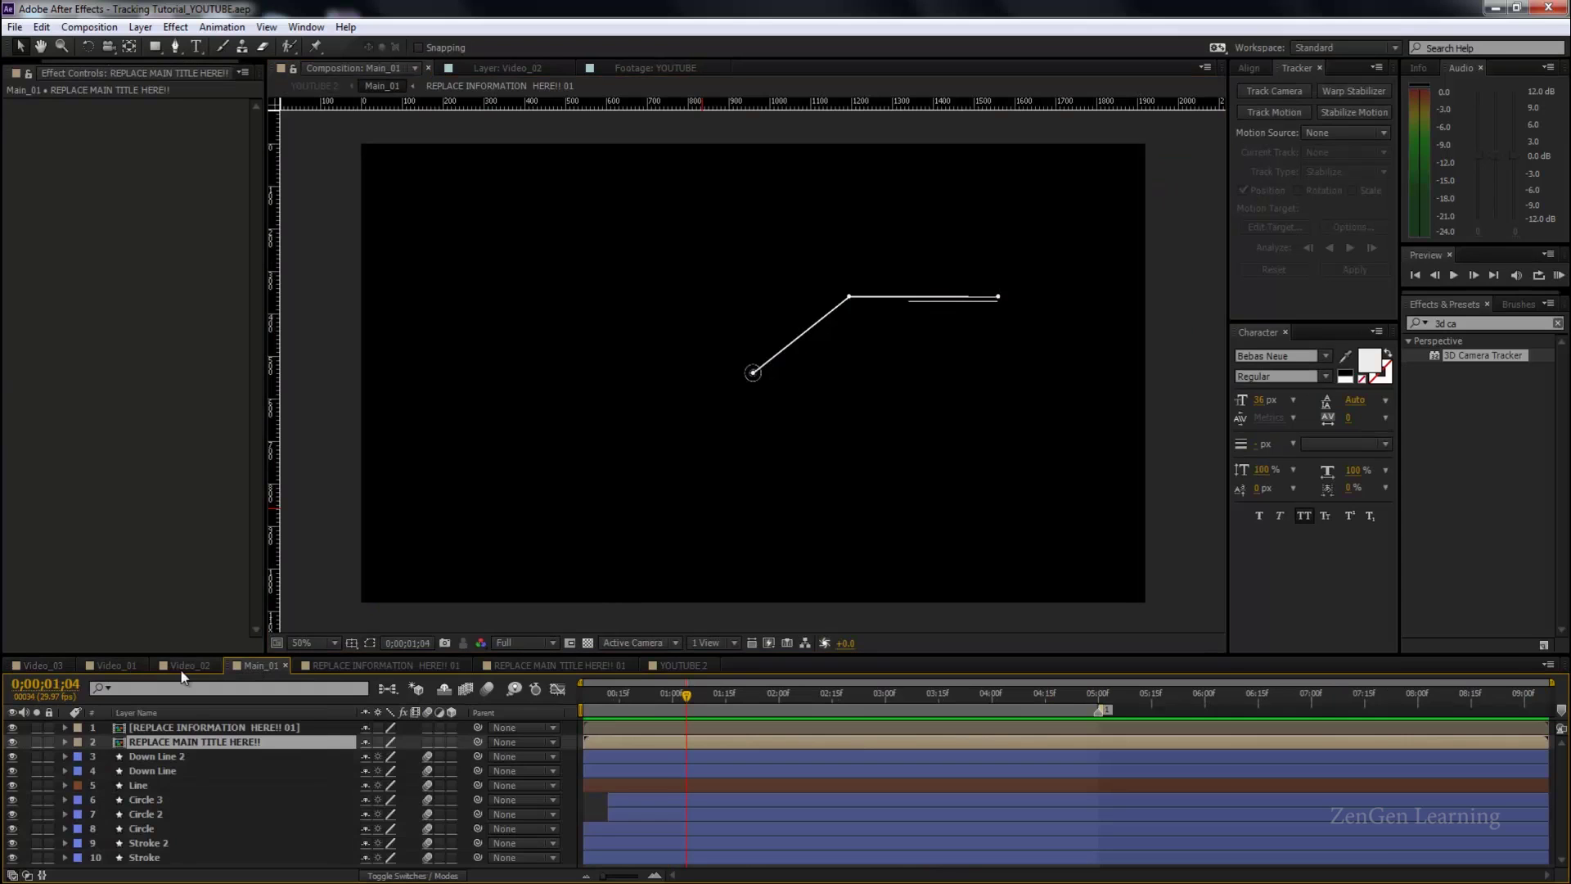
pyautogui.click(187, 664)
pyautogui.moveTo(943, 702); pyautogui.dragTo(832, 755)
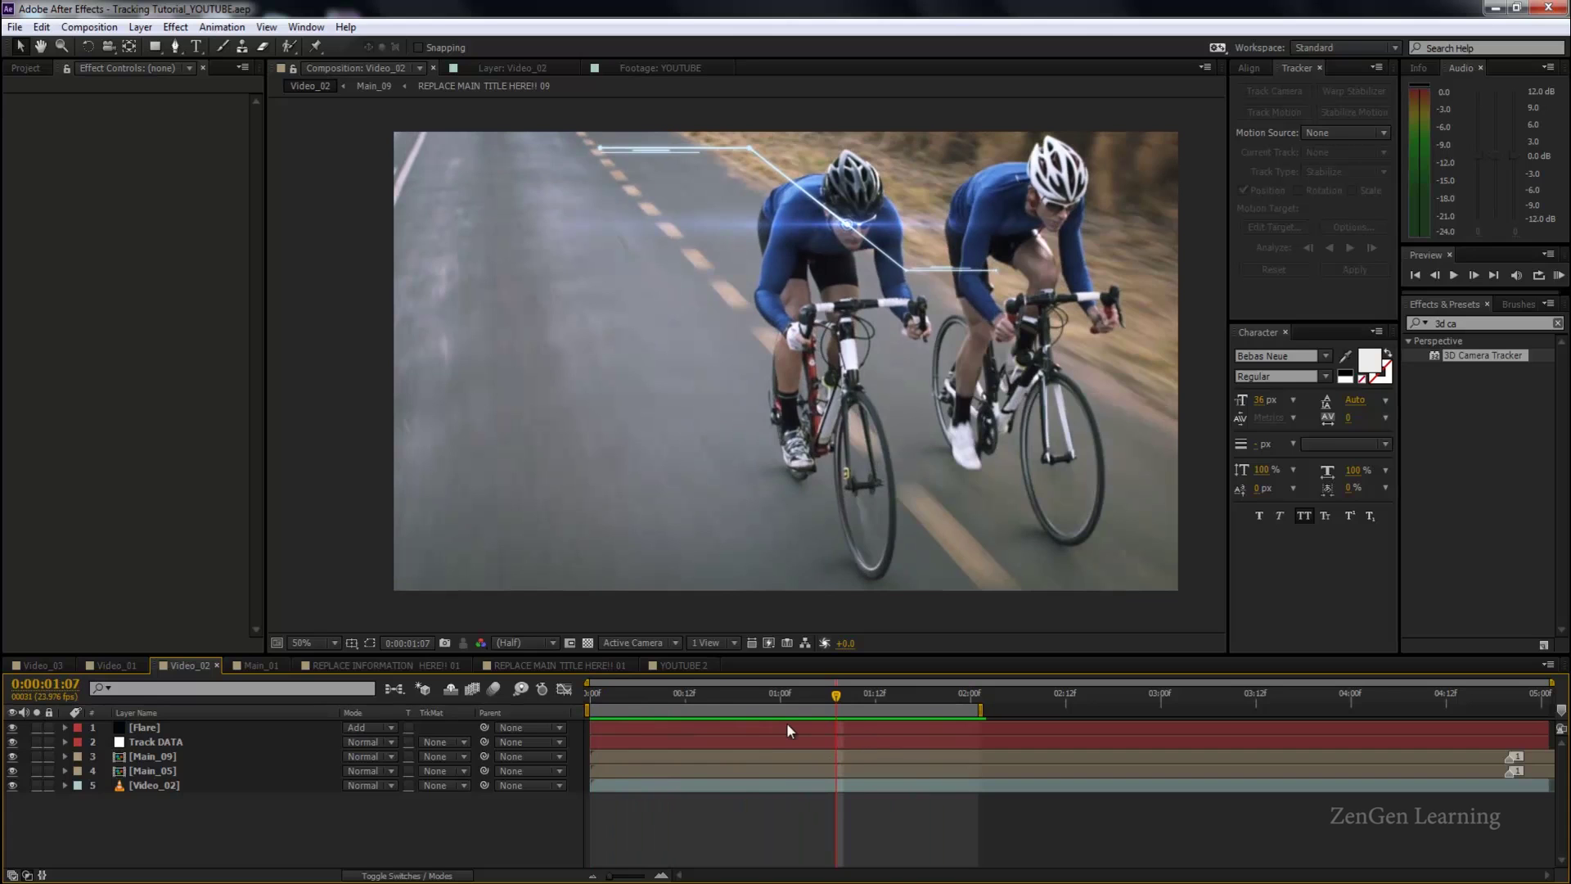
pyautogui.click(209, 782)
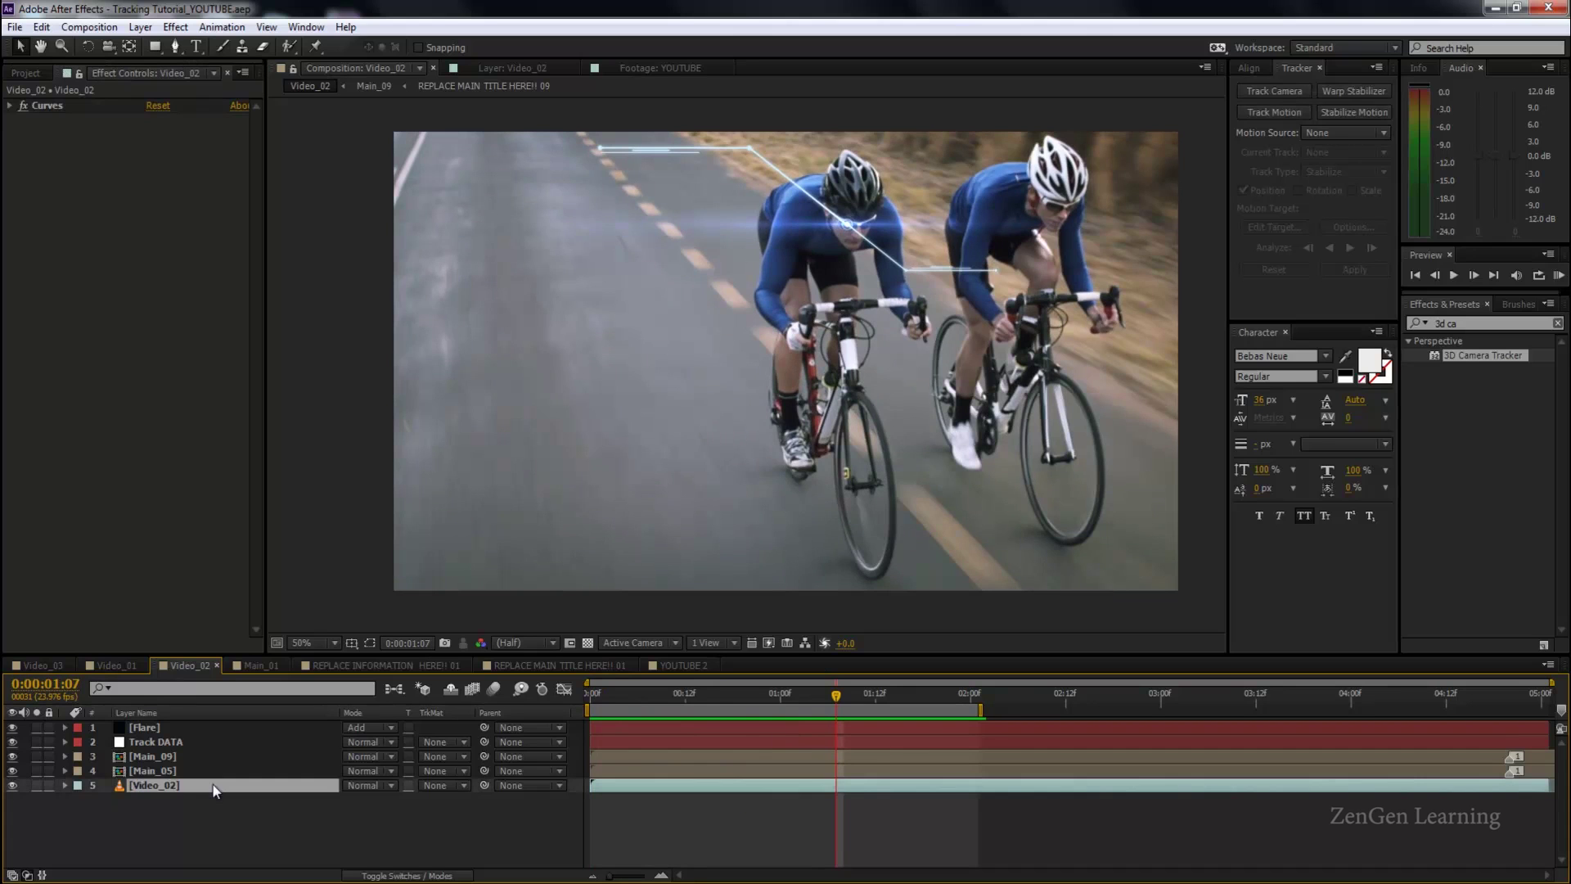
pyautogui.click(1291, 66)
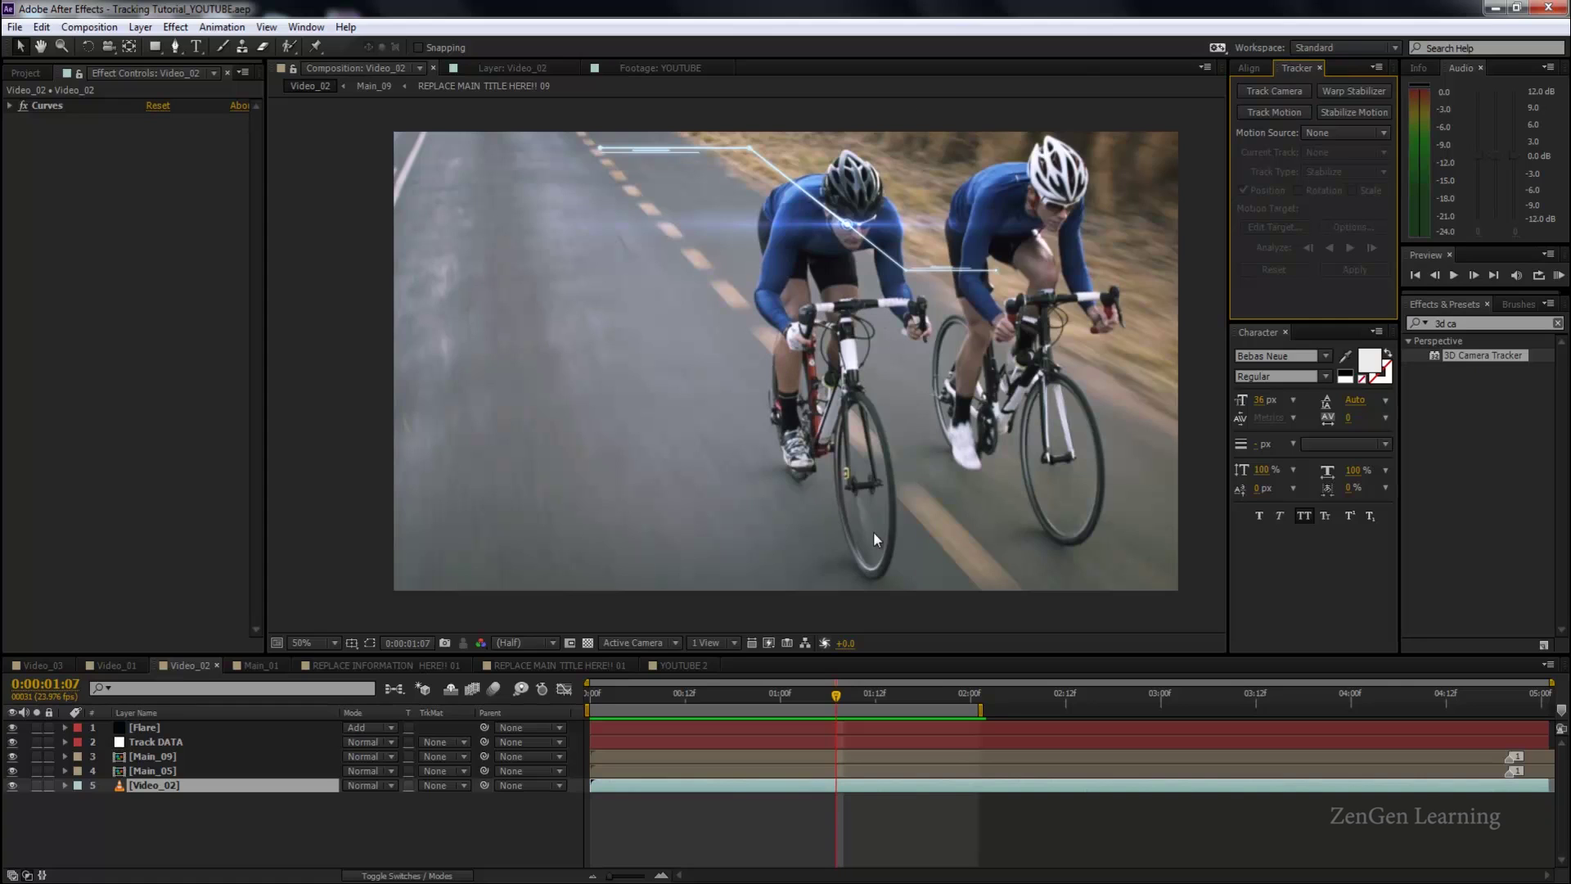
pyautogui.scroll(2, 867, 219)
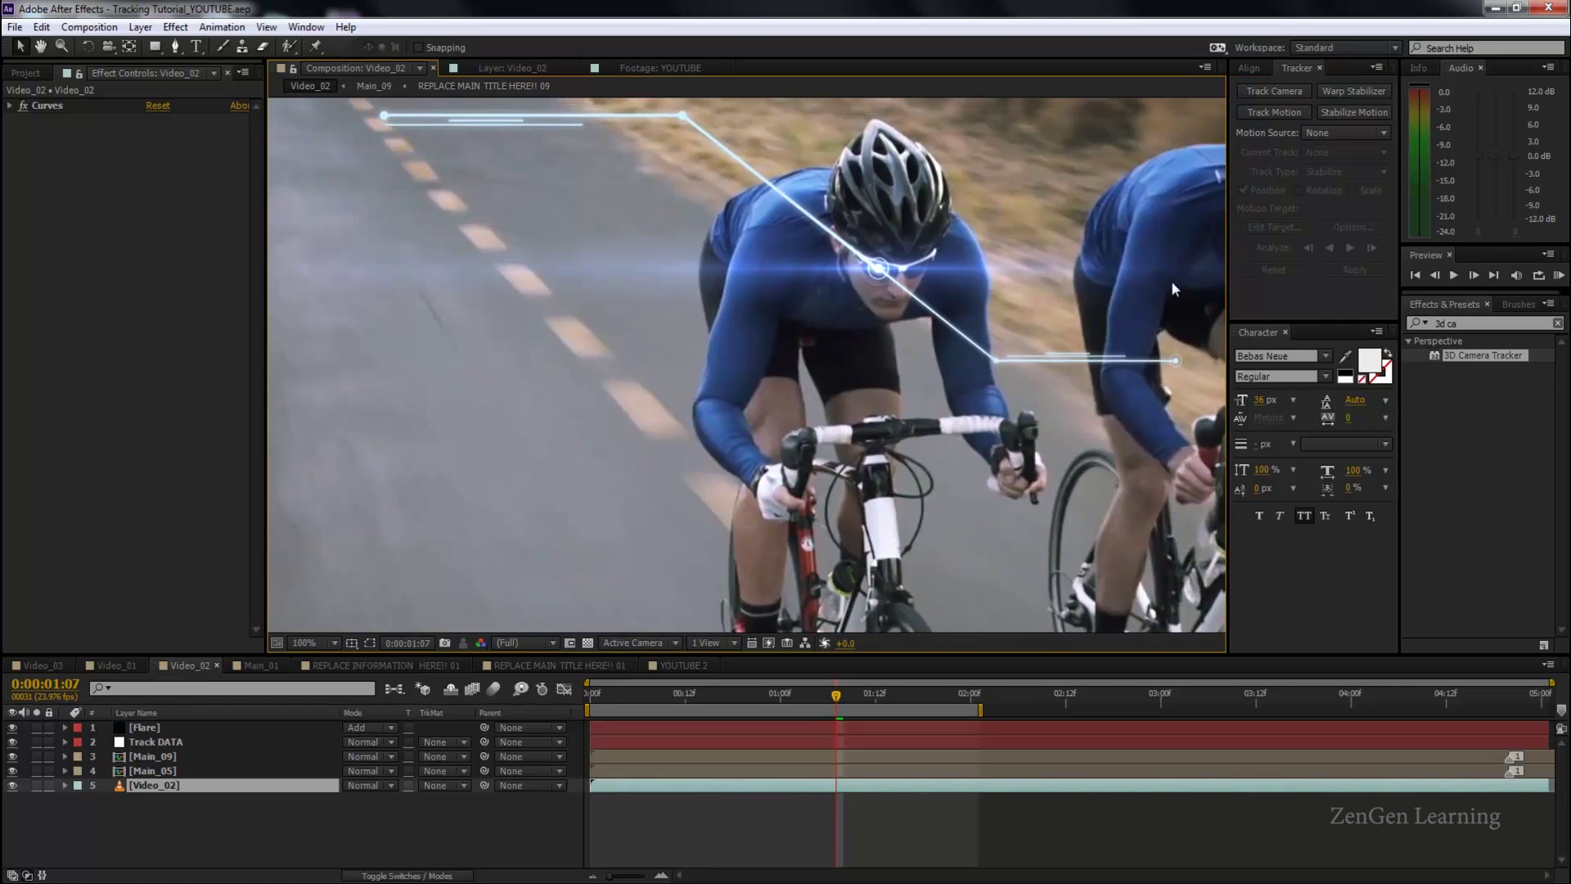
# Start a motion track on Video_02 and place the track point over the lead rider's face.
pyautogui.click(1294, 68)
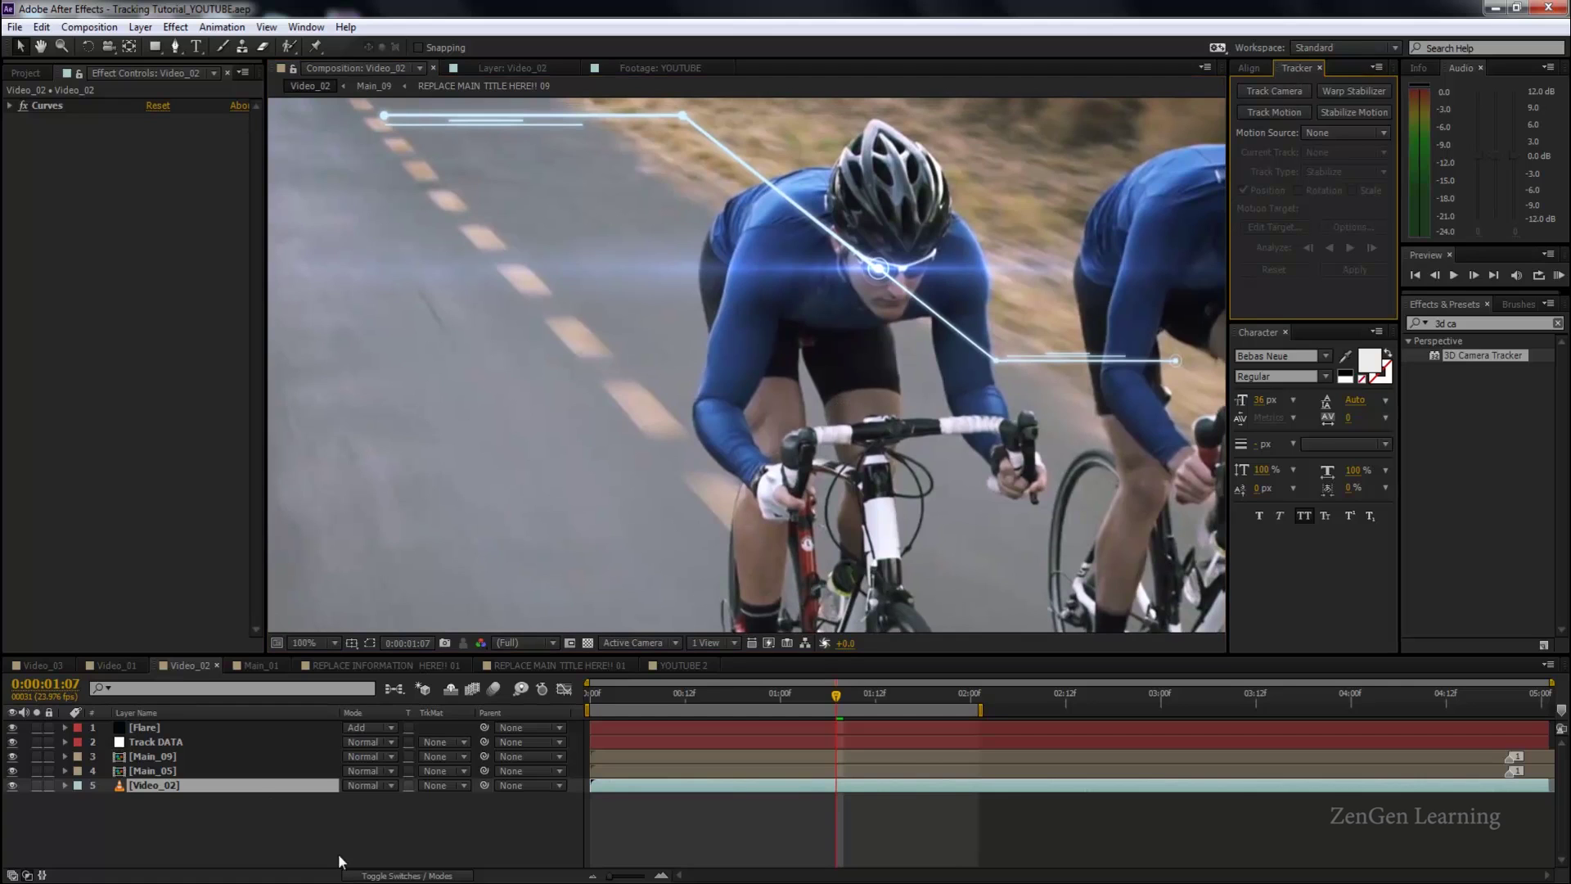
pyautogui.click(1254, 114)
pyautogui.moveTo(692, 313)
pyautogui.mouseDown()
pyautogui.moveTo(692, 147)
pyautogui.moveTo(692, 491)
pyautogui.moveTo(692, 314)
pyautogui.mouseUp()
pyautogui.moveTo(612, 507); pyautogui.dragTo(748, 219)
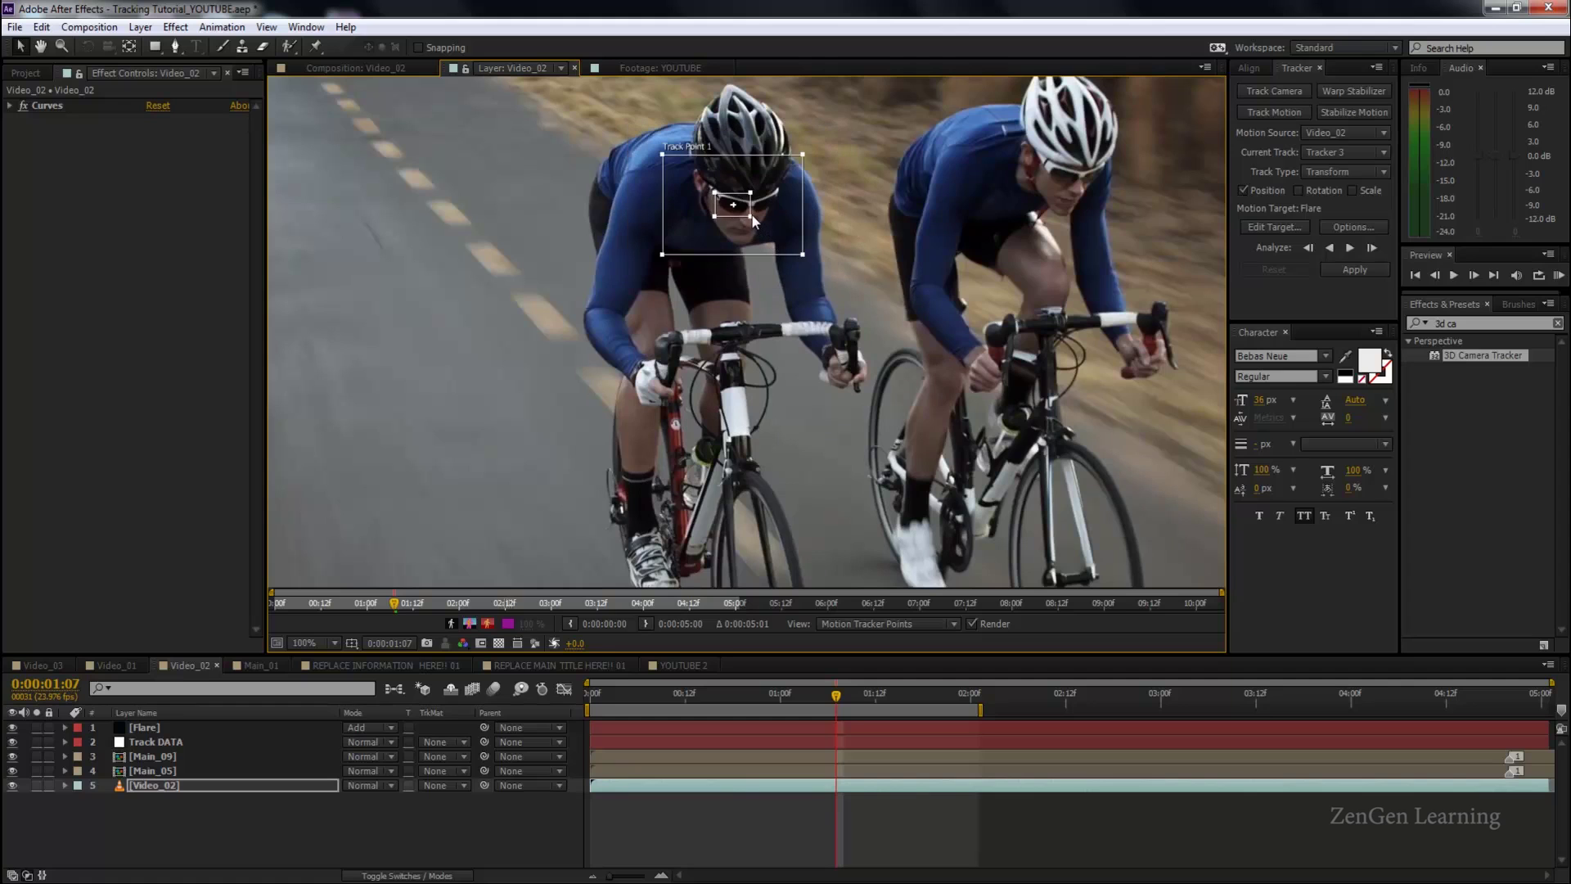
pyautogui.moveTo(752, 215); pyautogui.dragTo(740, 217)
pyautogui.scroll(-2, 974, 470)
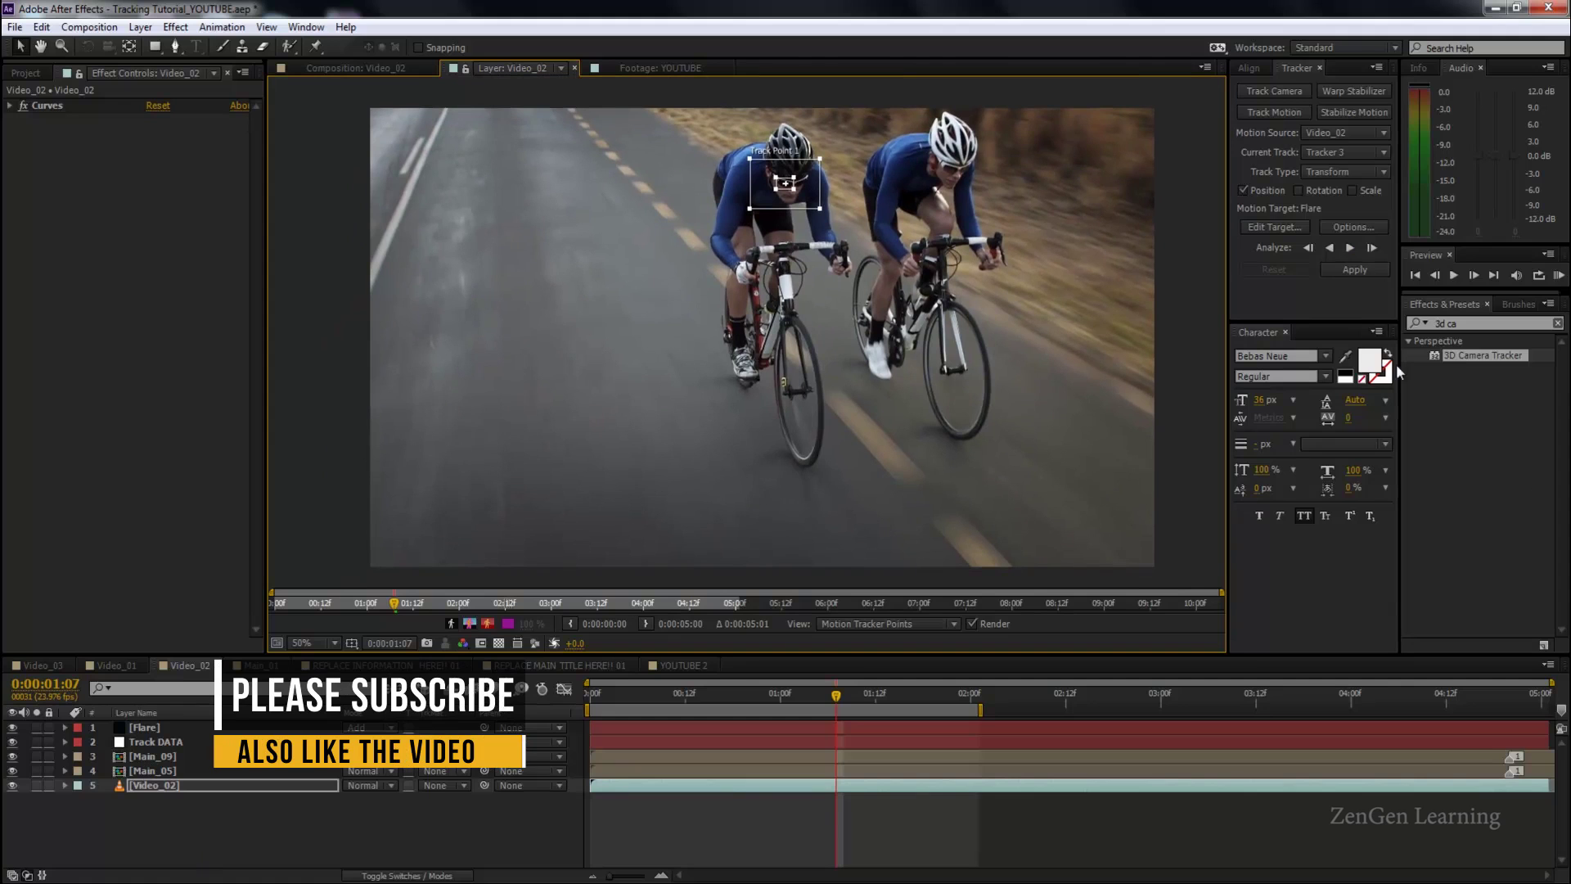
# Show Position on Main_09 and Track DATA, then replay the cyclist shot from the start.
pyautogui.click(175, 739)
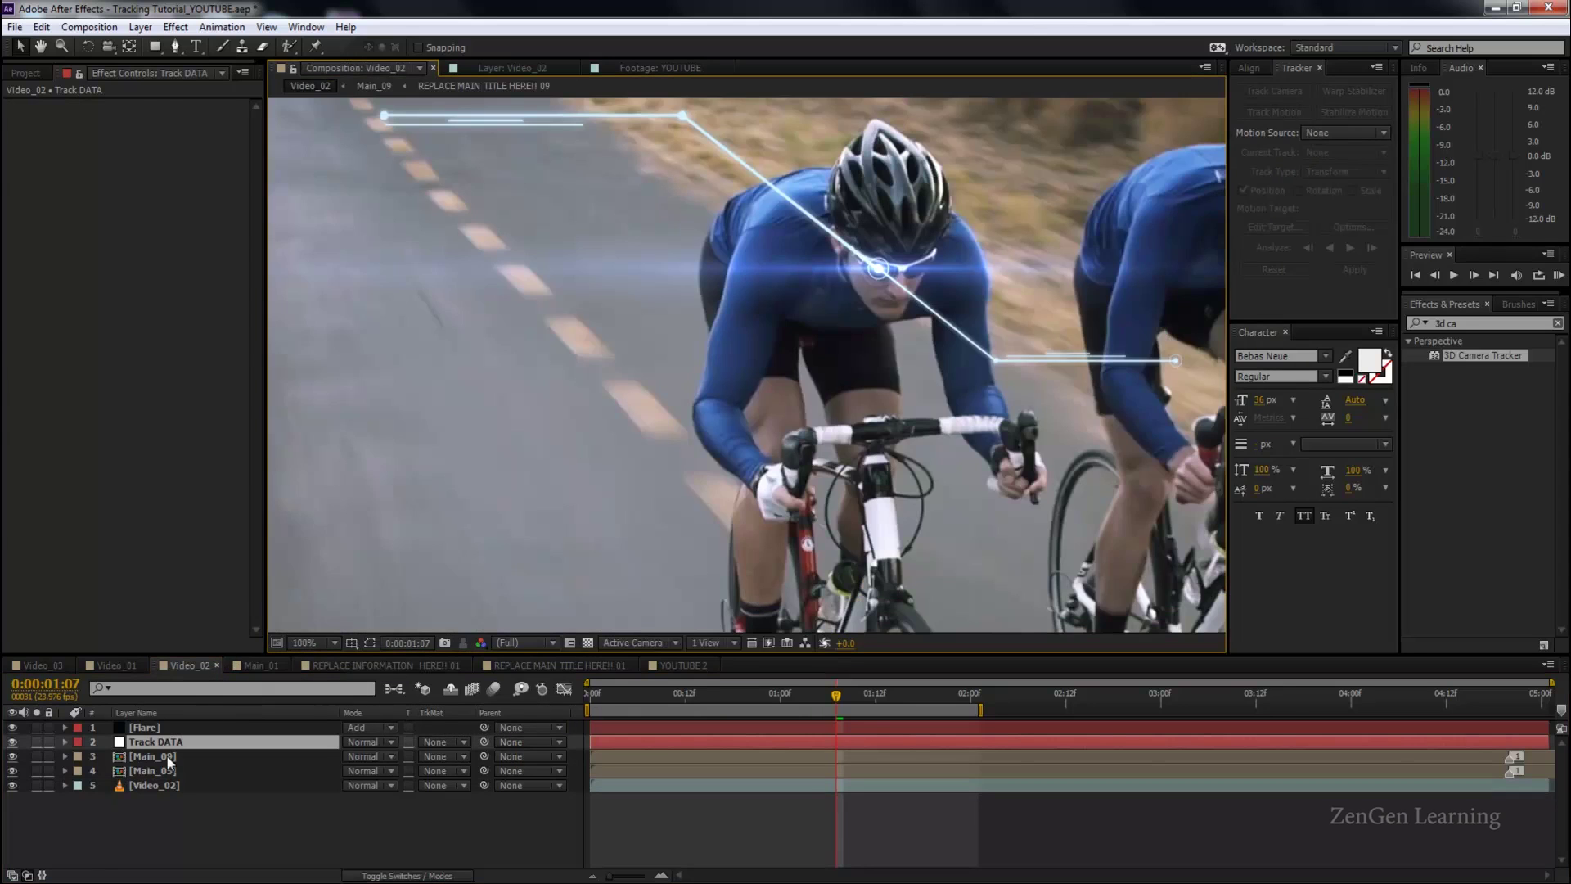
pyautogui.click(167, 756)
pyautogui.press('p')
pyautogui.click(160, 744)
pyautogui.press('p')
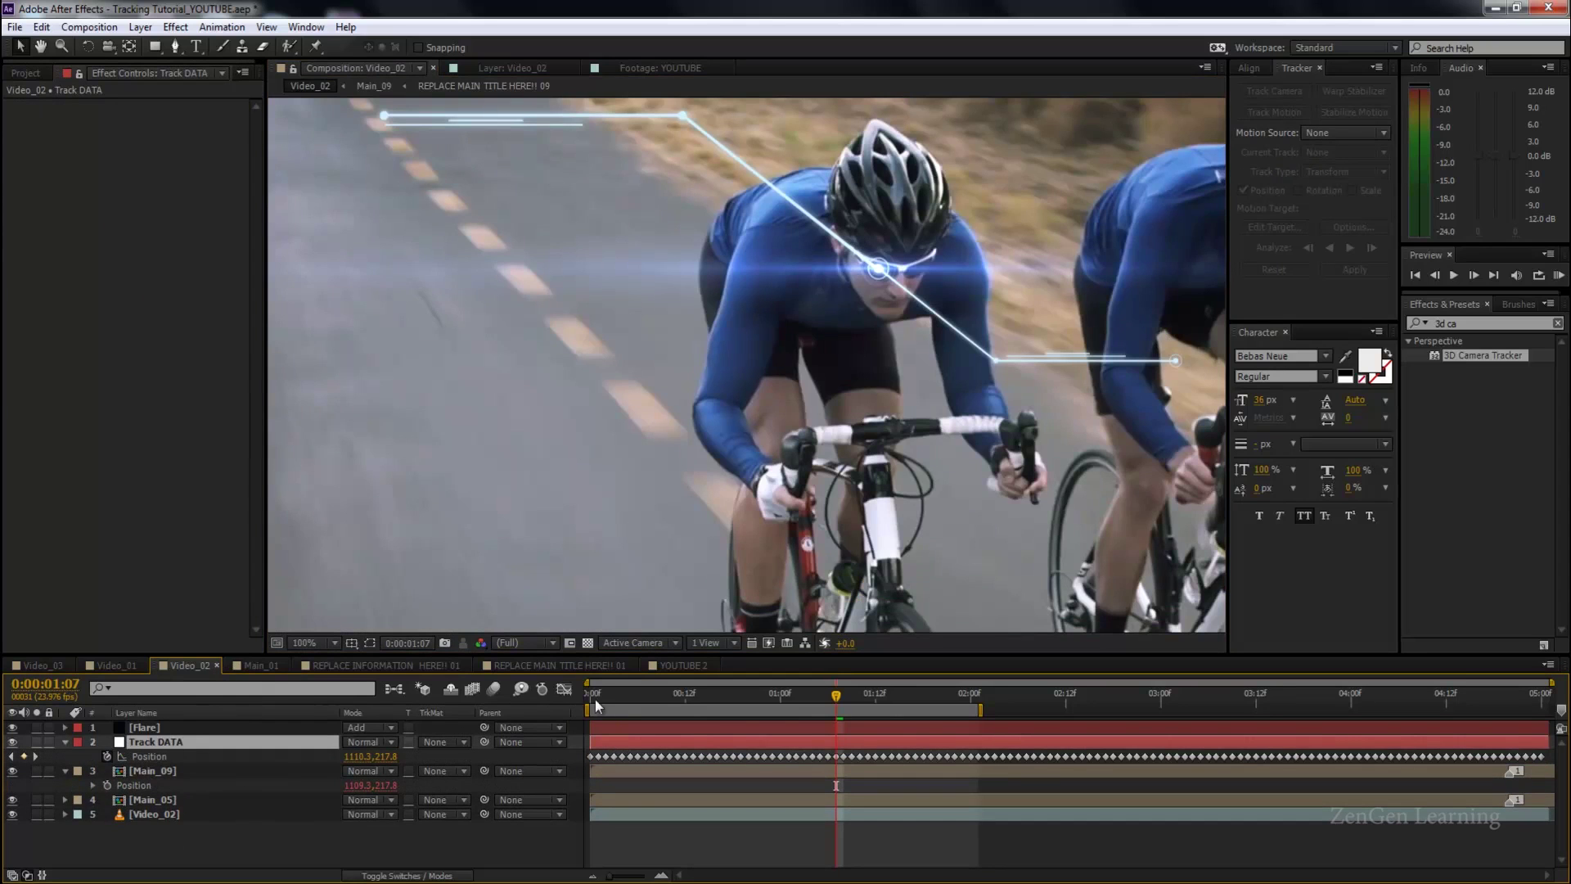
pyautogui.scroll(-2, 895, 564)
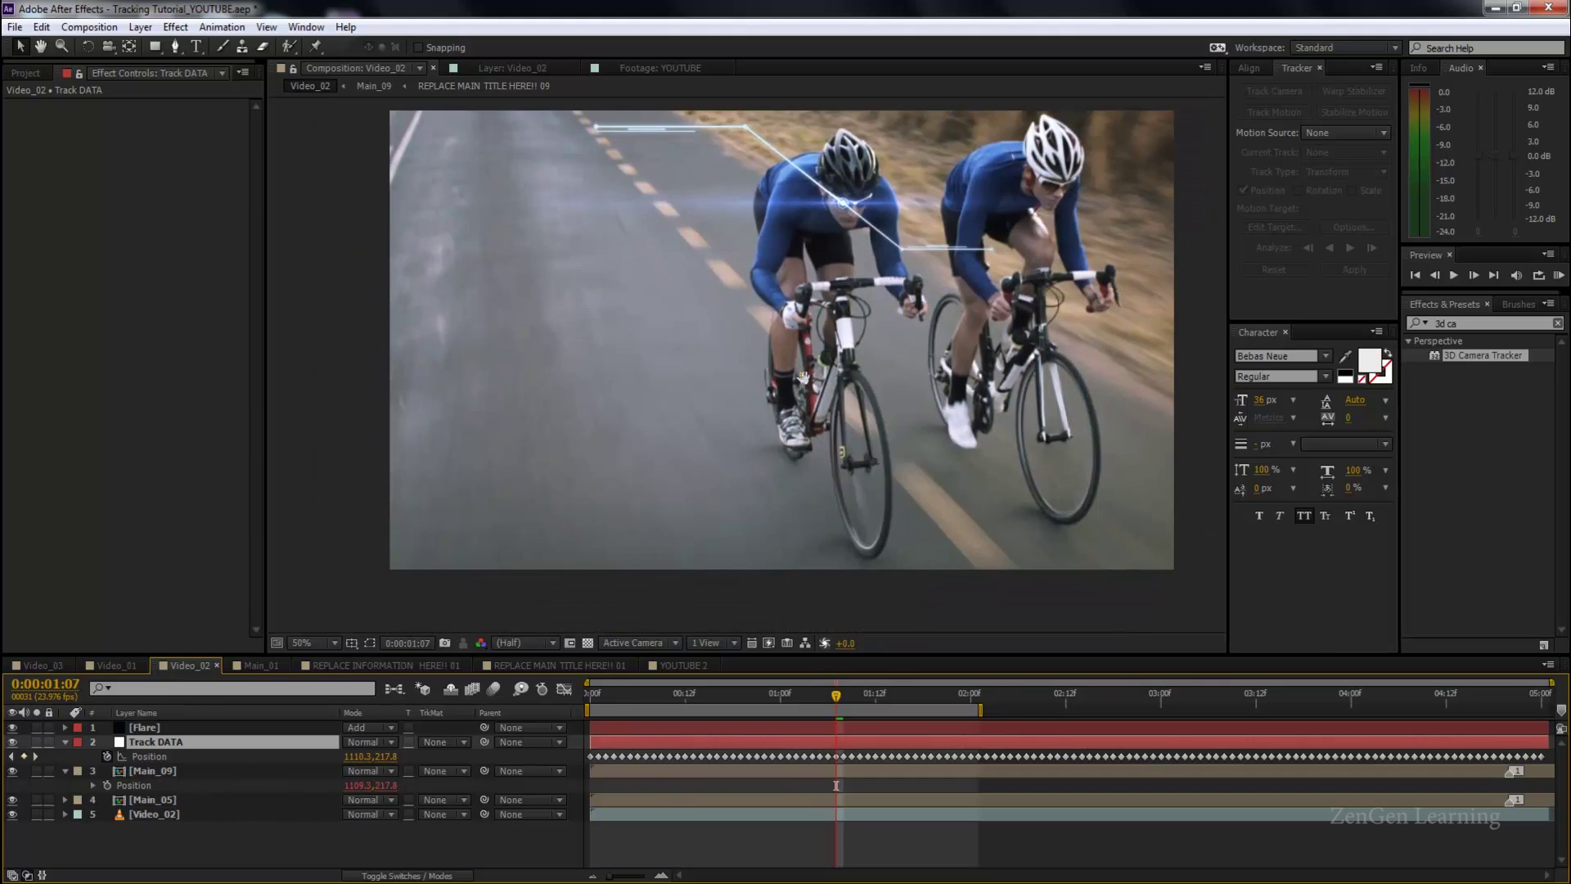
pyautogui.click(87, 782)
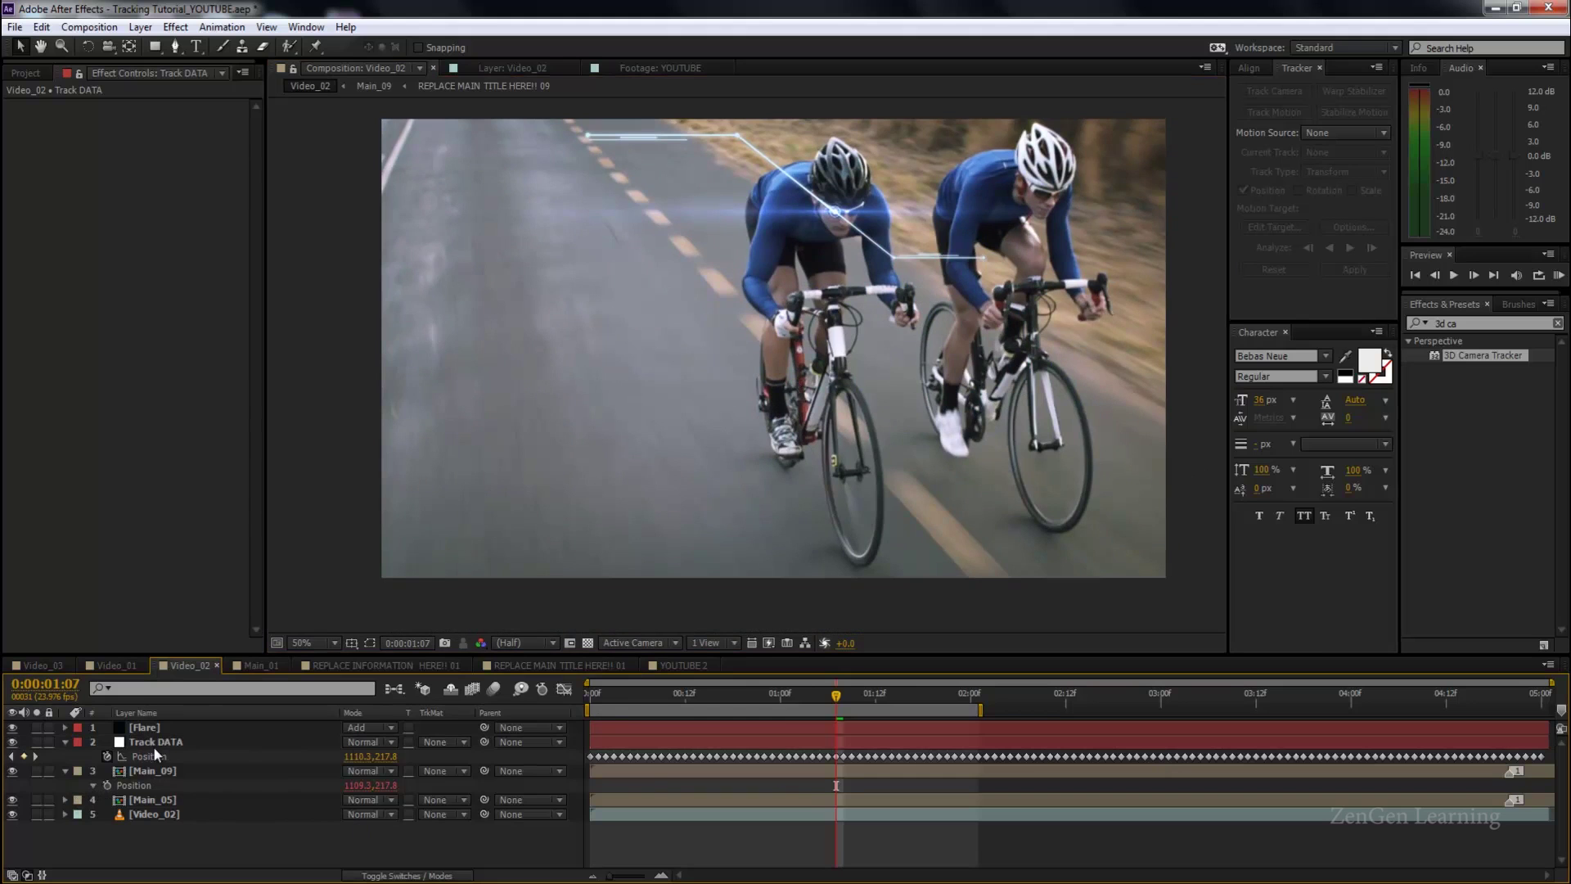
pyautogui.moveTo(858, 694); pyautogui.dragTo(523, 718)
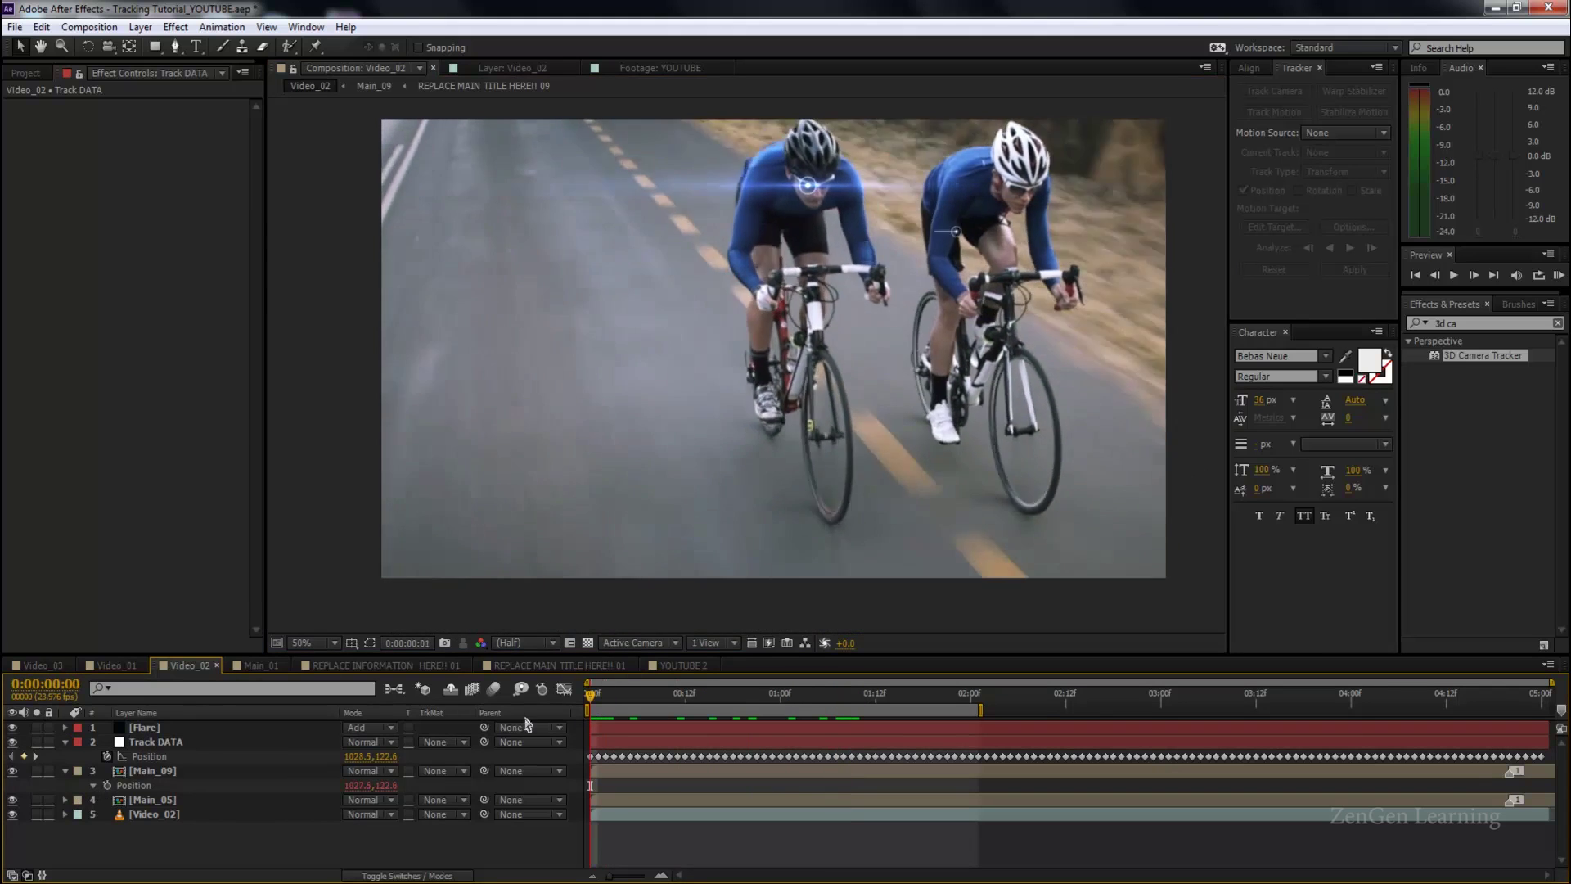
pyautogui.press('space')
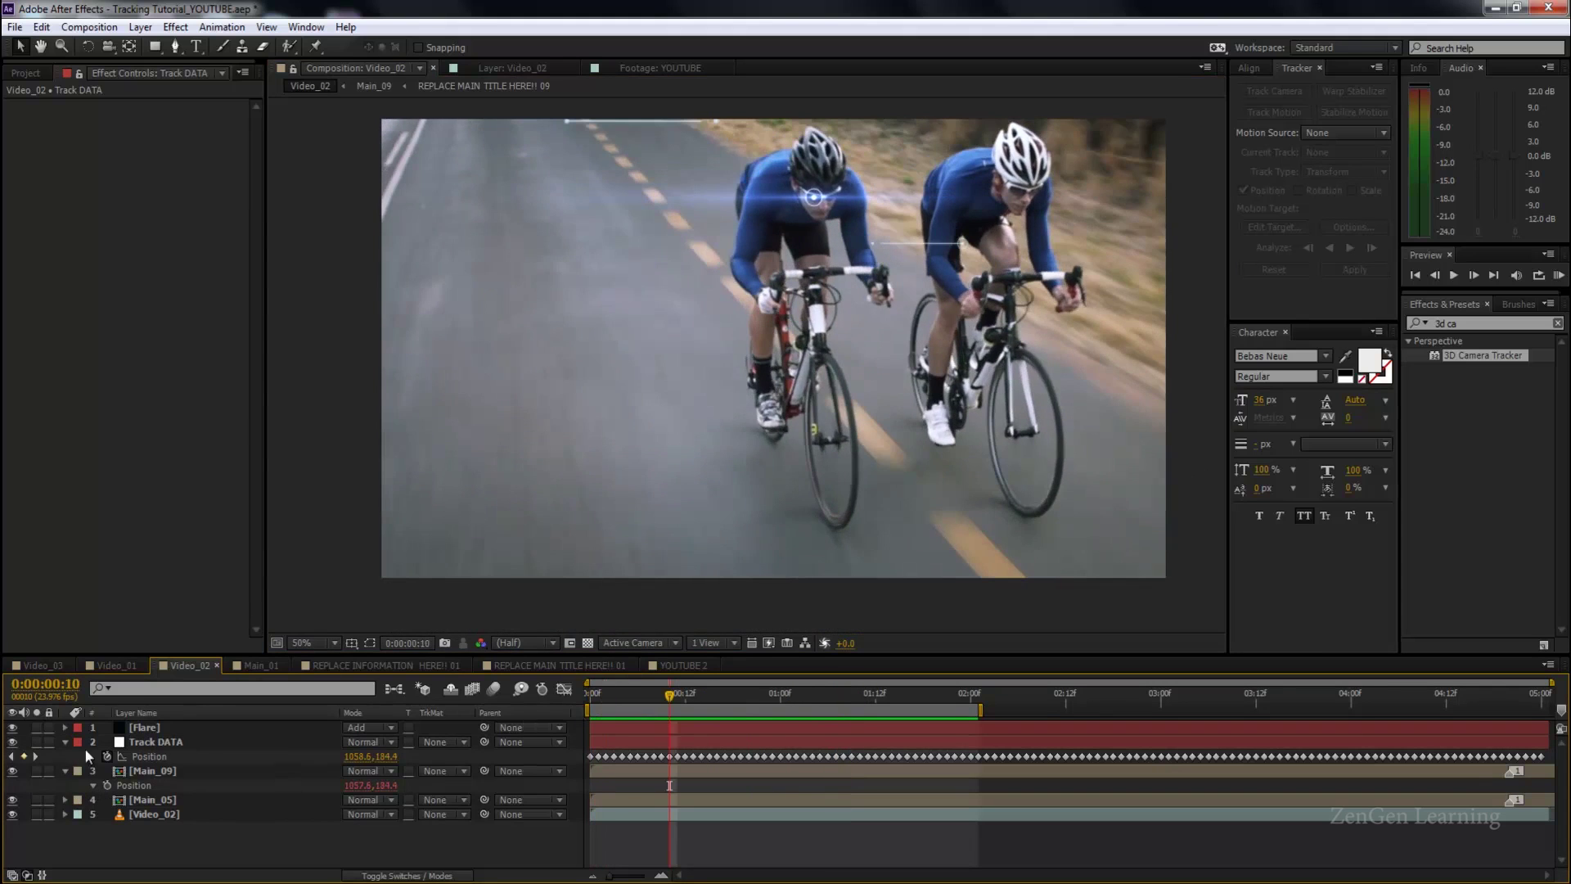
# Reveal the Flare's expression linking it to Track DATA, collapse all properties and preview.
pyautogui.click(144, 727)
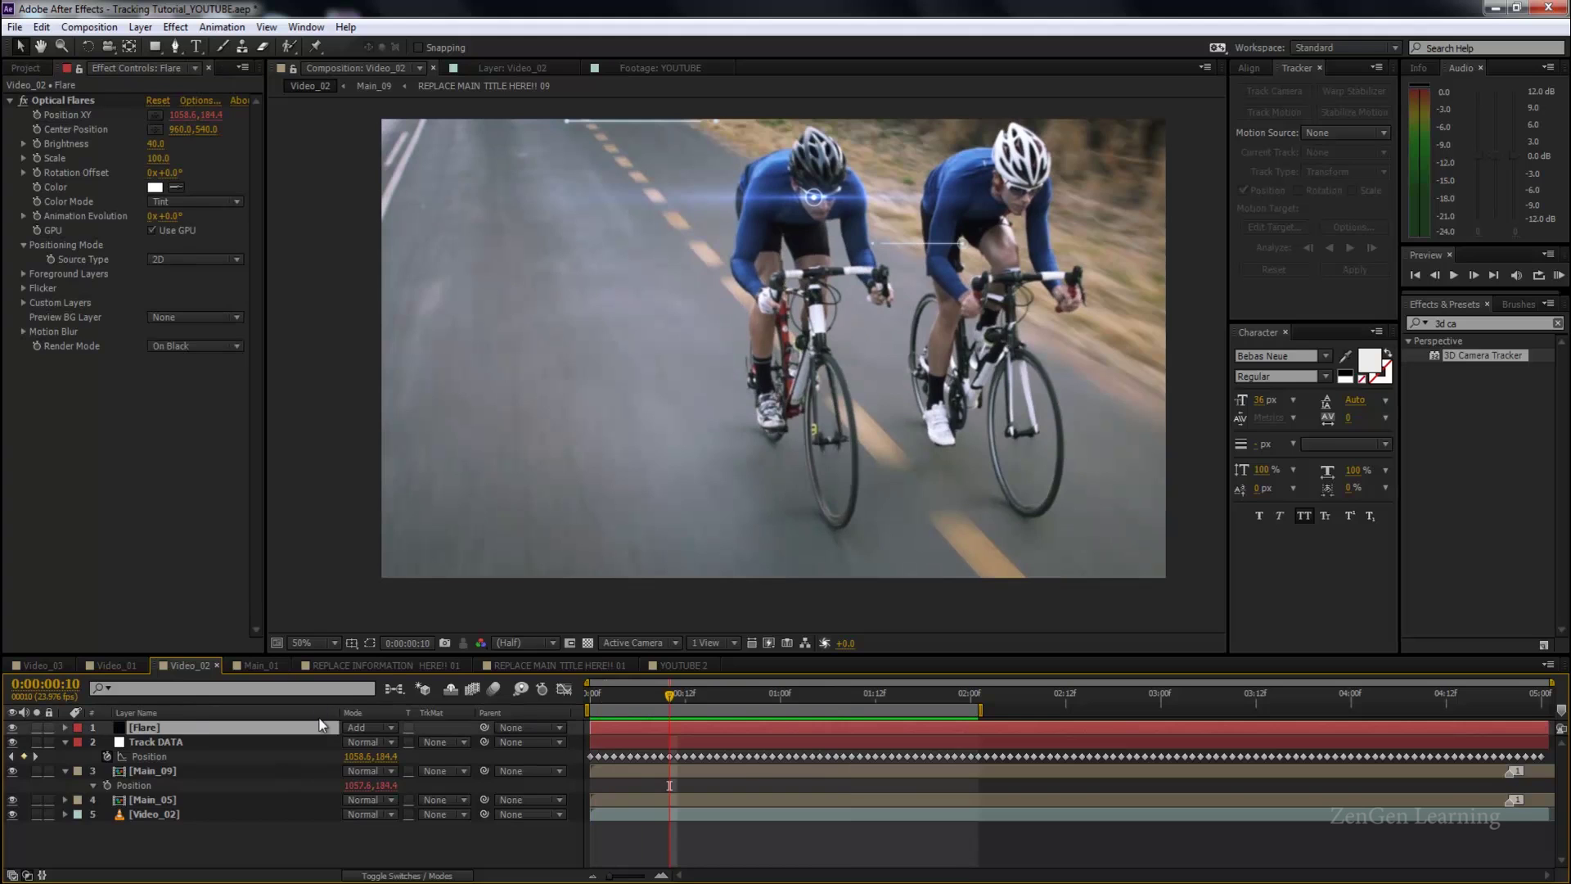
pyautogui.press('e')
pyautogui.press('e')
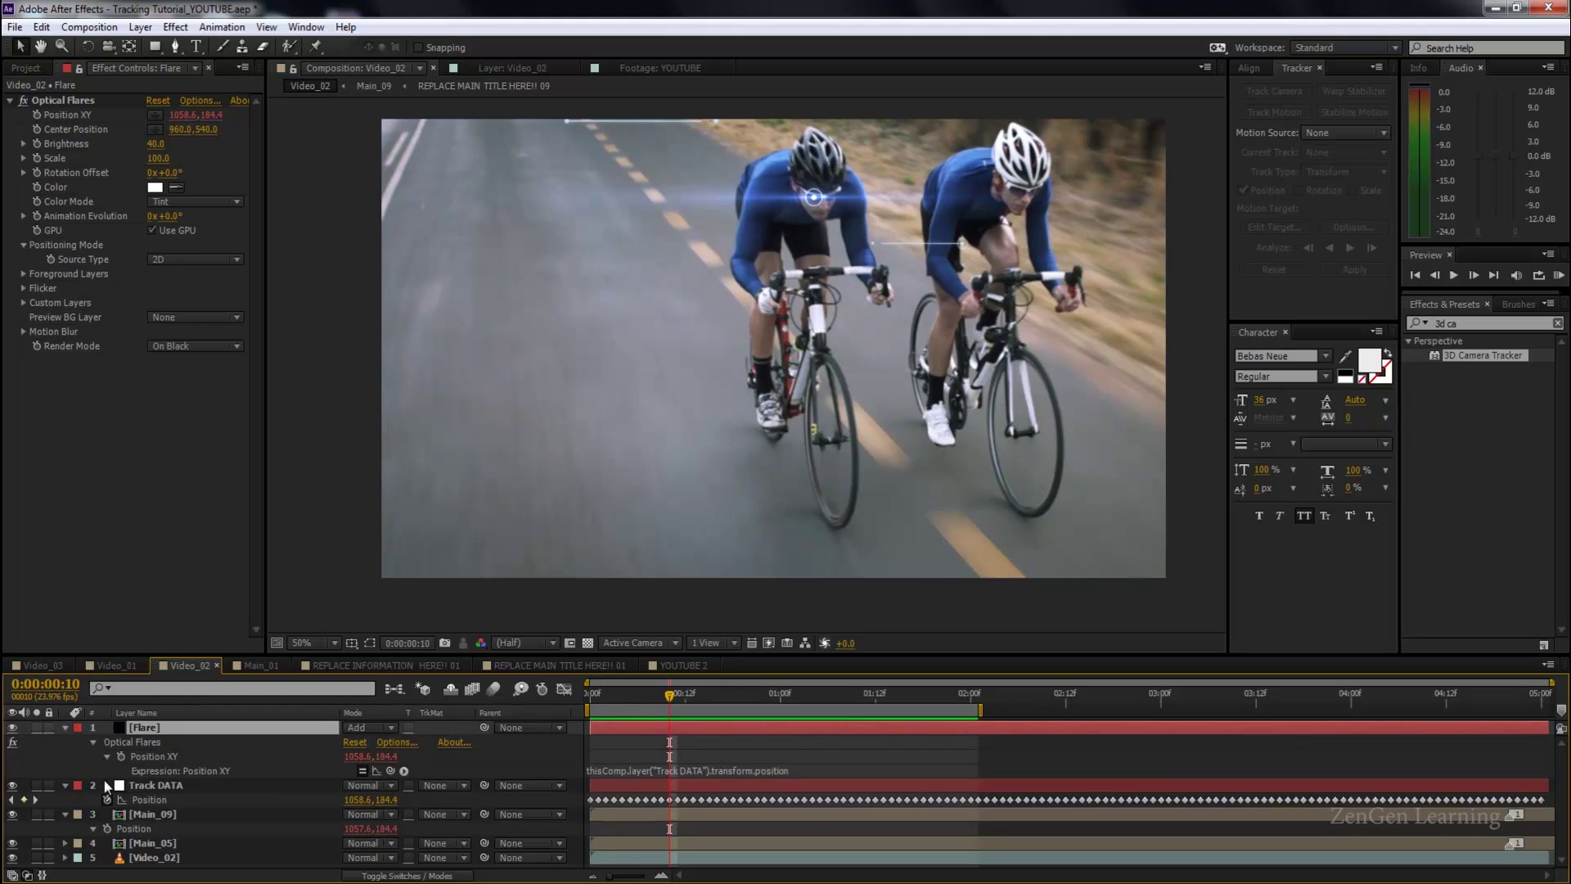
pyautogui.click(64, 769)
pyautogui.hotkey('ctrl', '`')
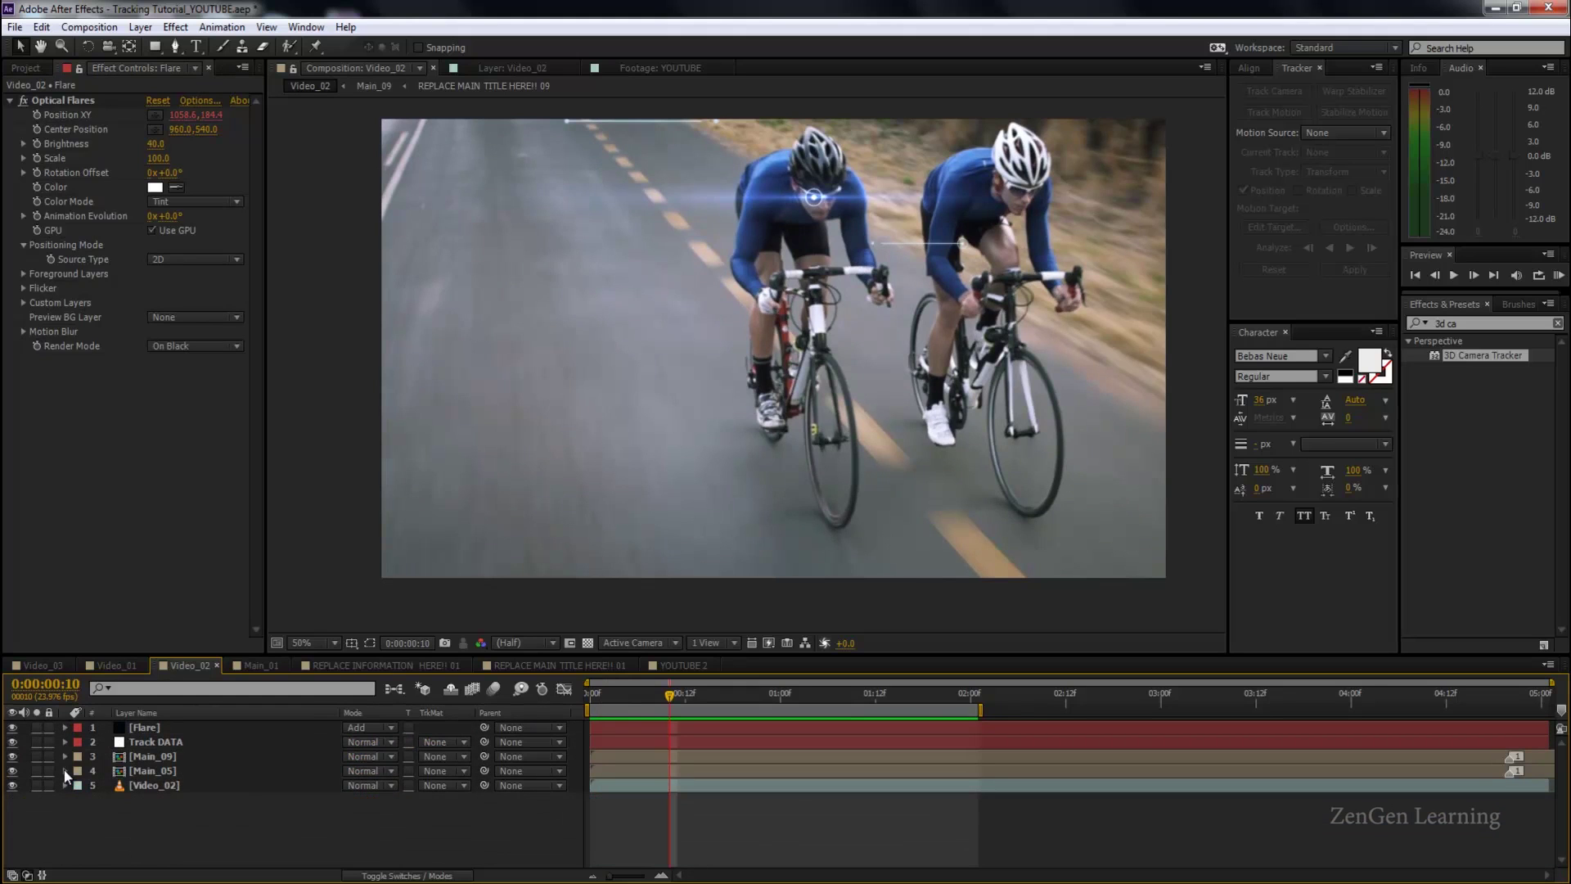
pyautogui.press('space')
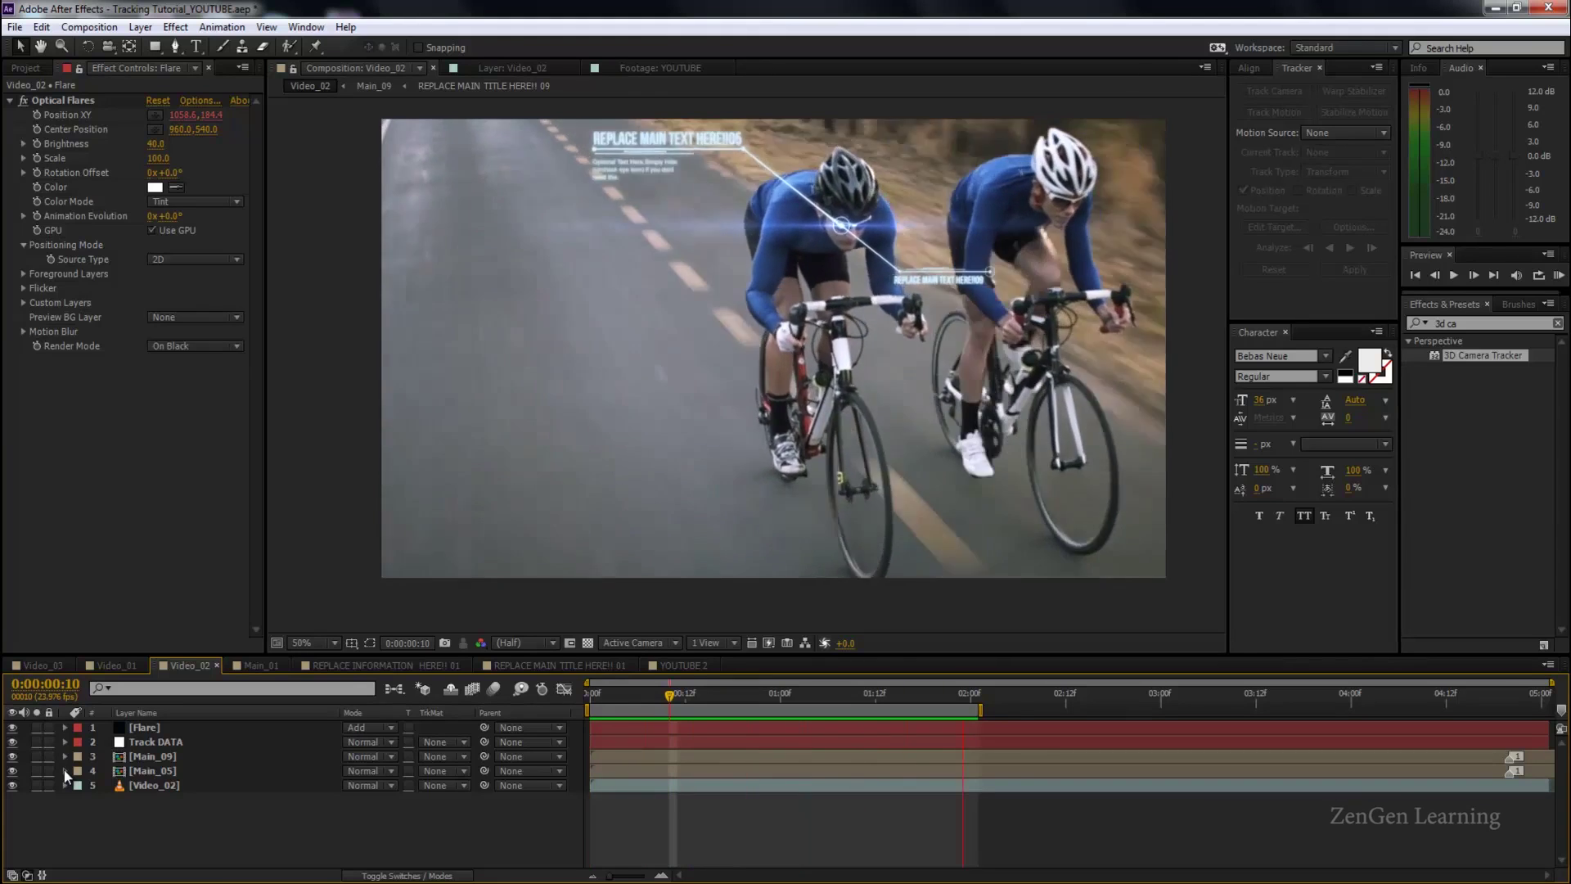
# Switch back to the Video_03 city aerial composition with its three pinned callouts.
pyautogui.click(37, 666)
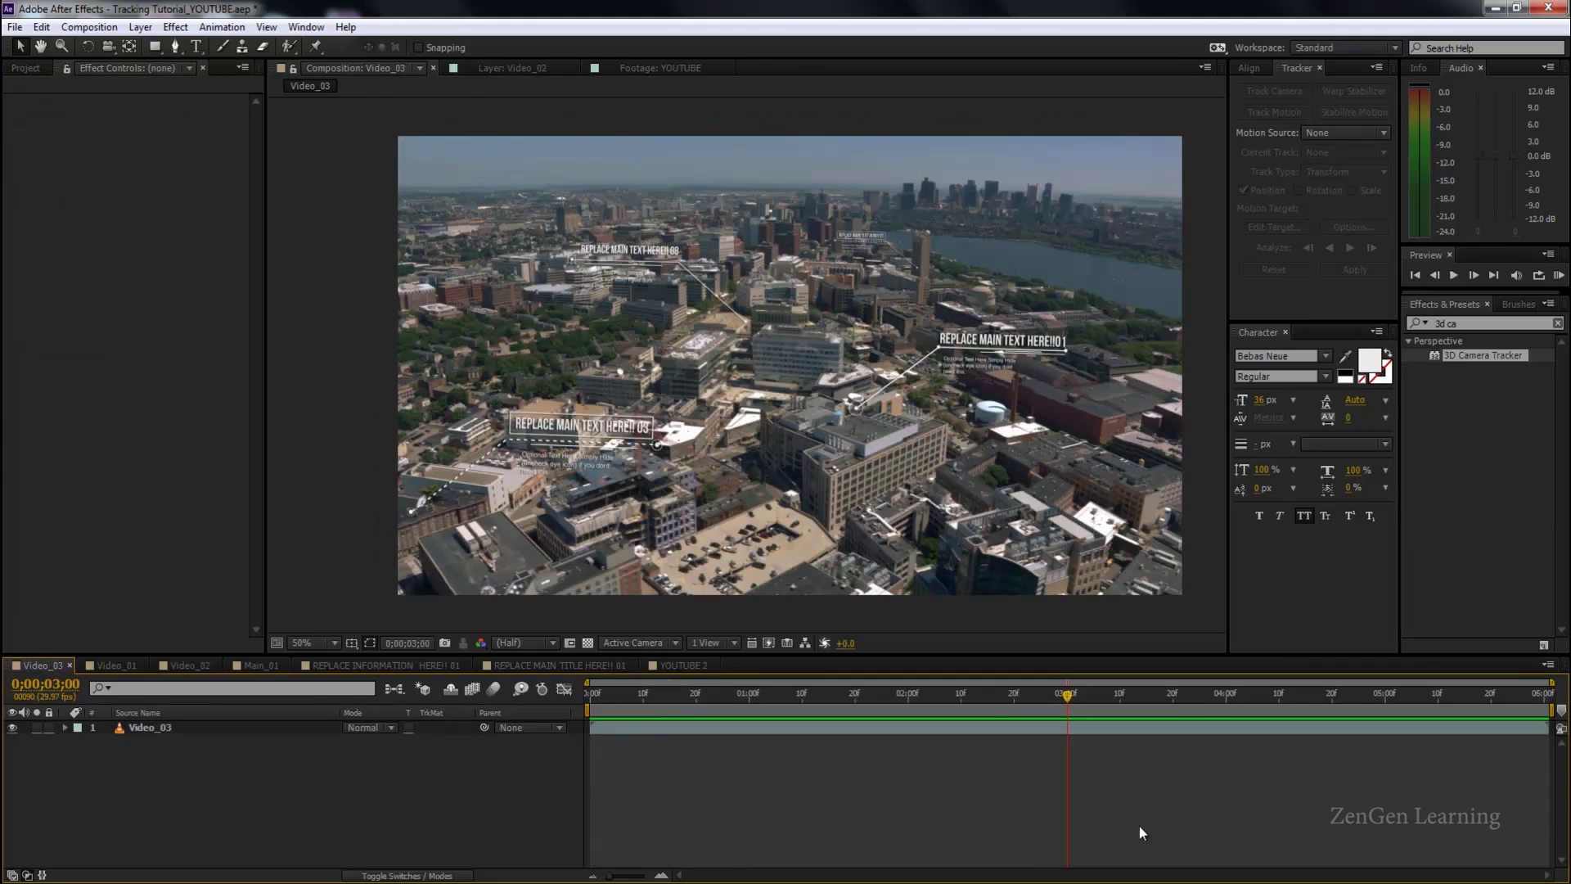